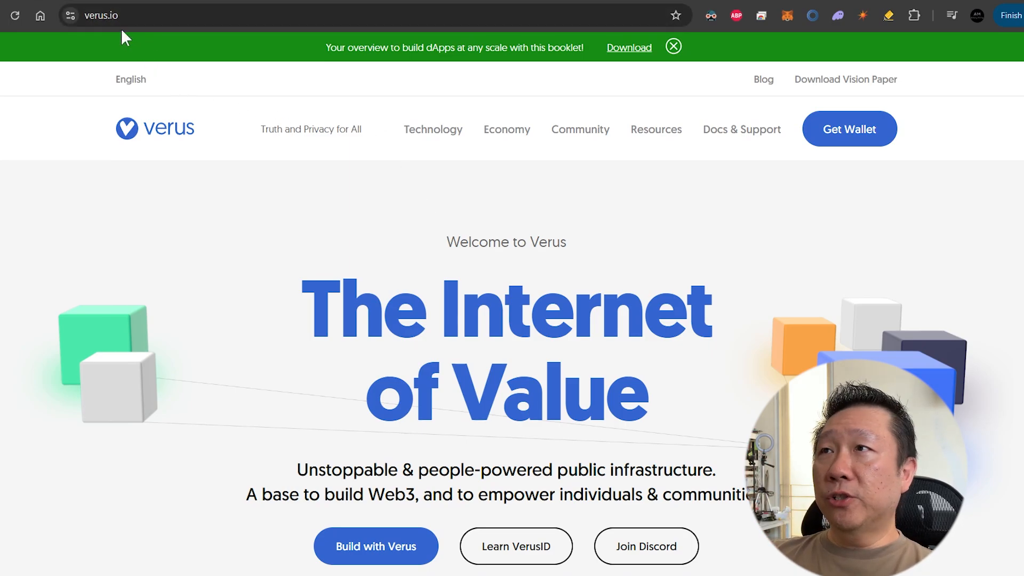
Follow verus.io's Get Wallet link toward the SRBMiner-Multi v2.6.5 GitHub release.
{"action": "left_click", "coordinate": [867, 129]}
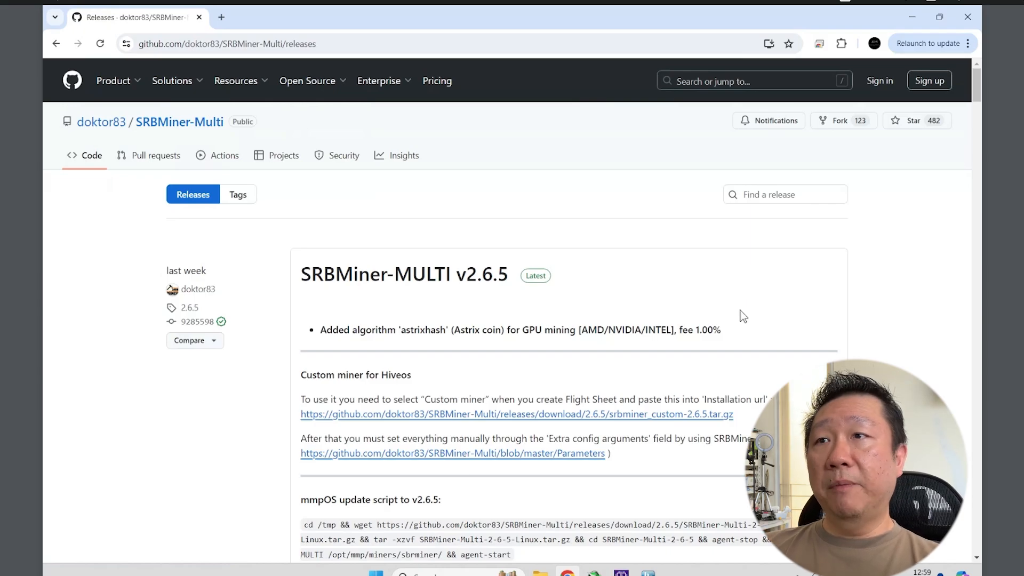
Download SRBMiner-Multi-2-6-5-win64.zip from the release's Assets list.
{"action": "scroll", "coordinate": [743, 316], "scroll_direction": "down", "scroll_amount": 7}
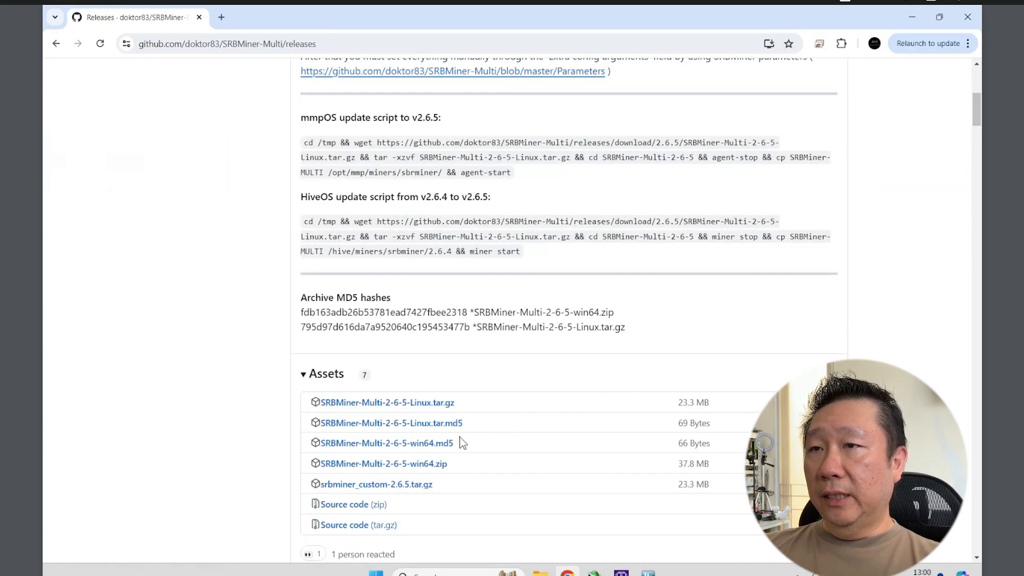
{"action": "left_click", "coordinate": [393, 470]}
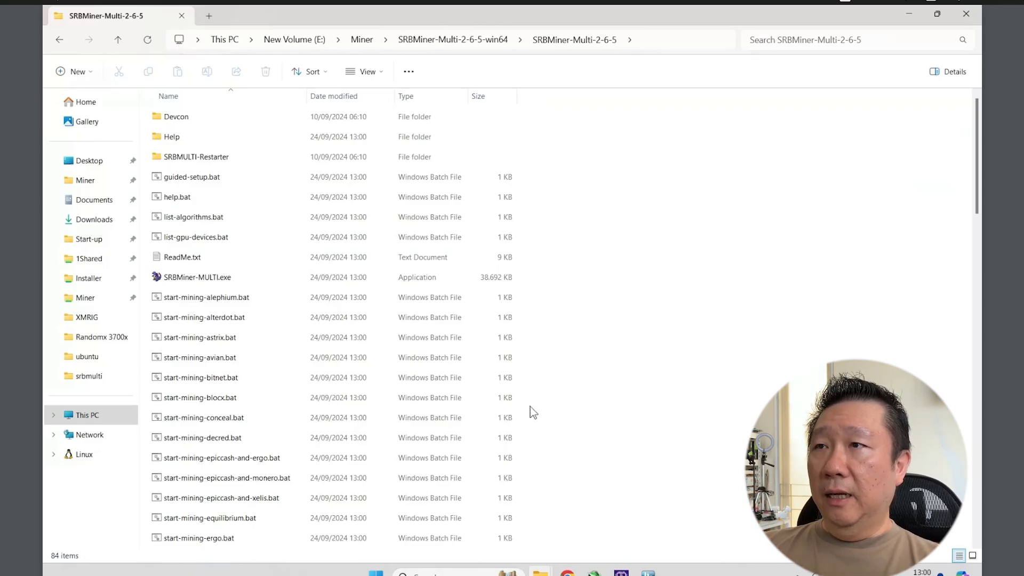
Select start-mining-veruscoin.bat in the extracted folder and bring up its context menu.
{"action": "scroll", "coordinate": [293, 418], "scroll_direction": "down", "scroll_amount": 20}
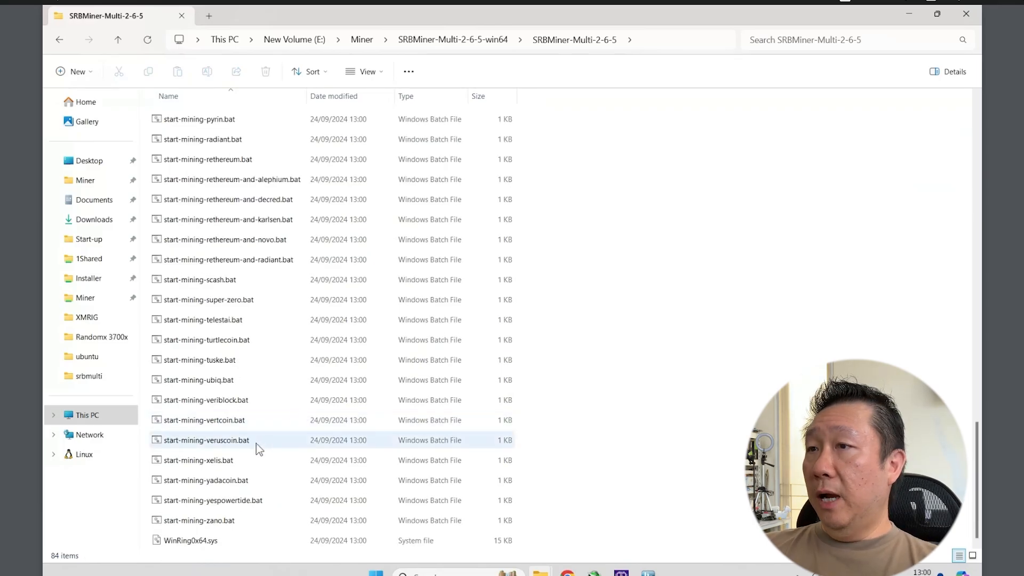
{"action": "left_click", "coordinate": [209, 443]}
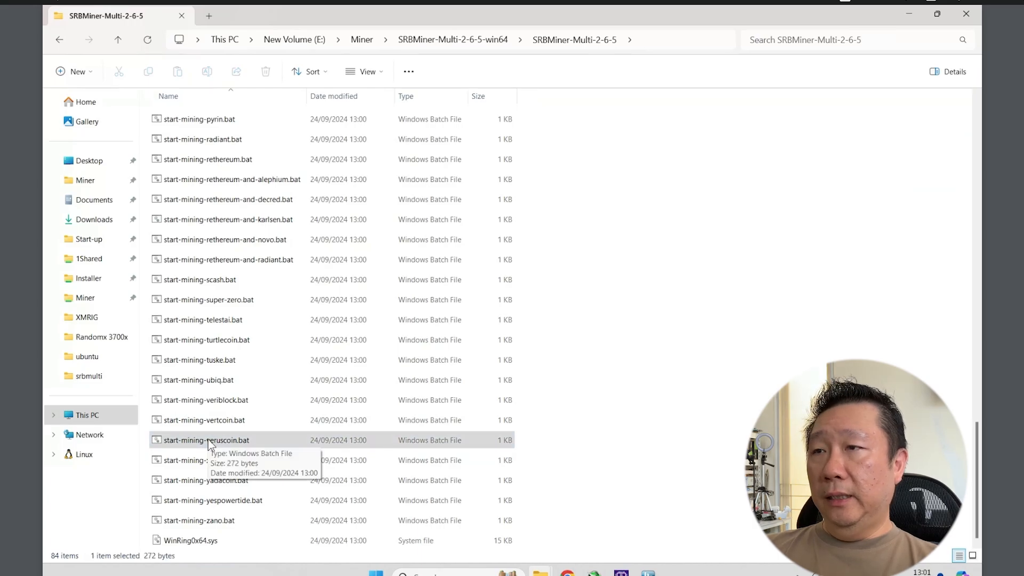
{"action": "right_click", "coordinate": [209, 444]}
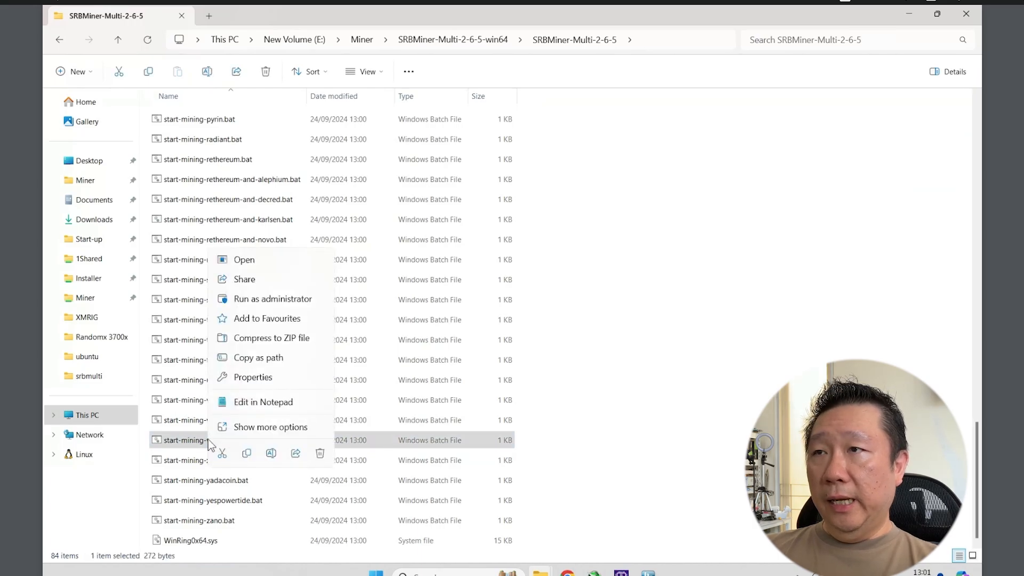
Edit start-mining-veruscoin.bat in Notepad, marking pool eu.luckpool.net and the wallet placeholder, then view LuckPool.
{"action": "left_click", "coordinate": [272, 408]}
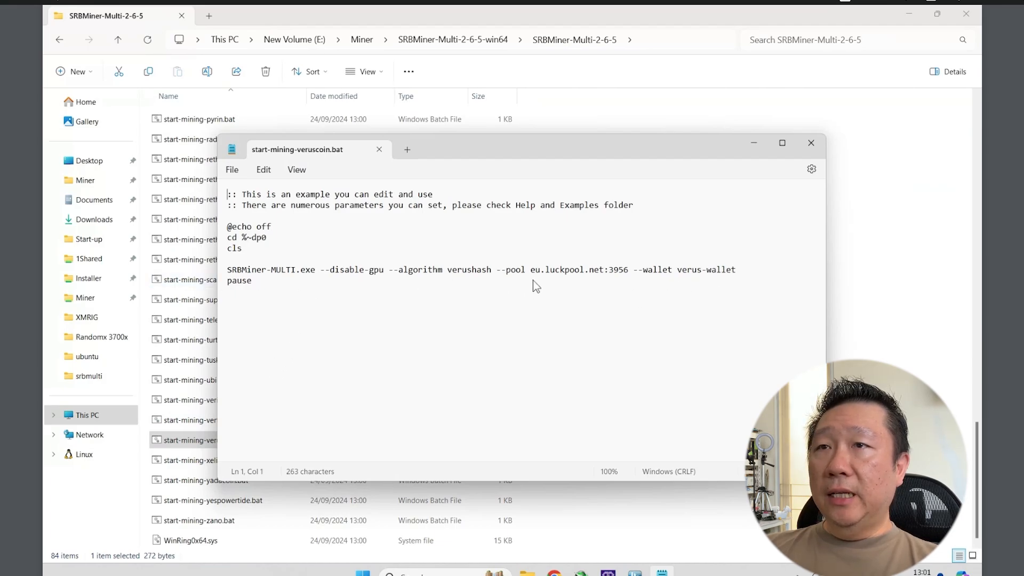
{"action": "left_click_drag", "start_coordinate": [530, 272], "coordinate": [608, 274]}
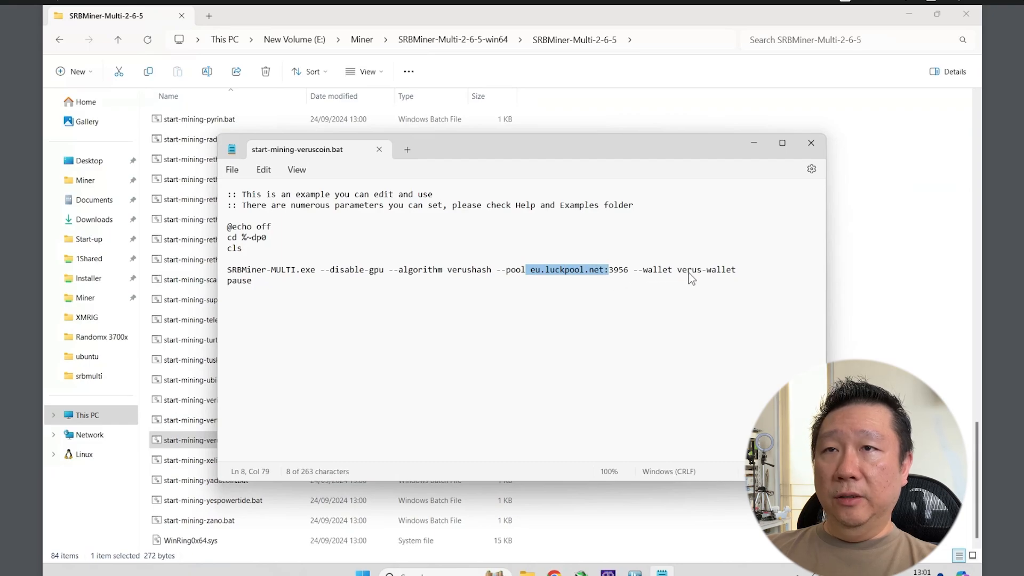
{"action": "left_click_drag", "start_coordinate": [678, 272], "coordinate": [729, 273]}
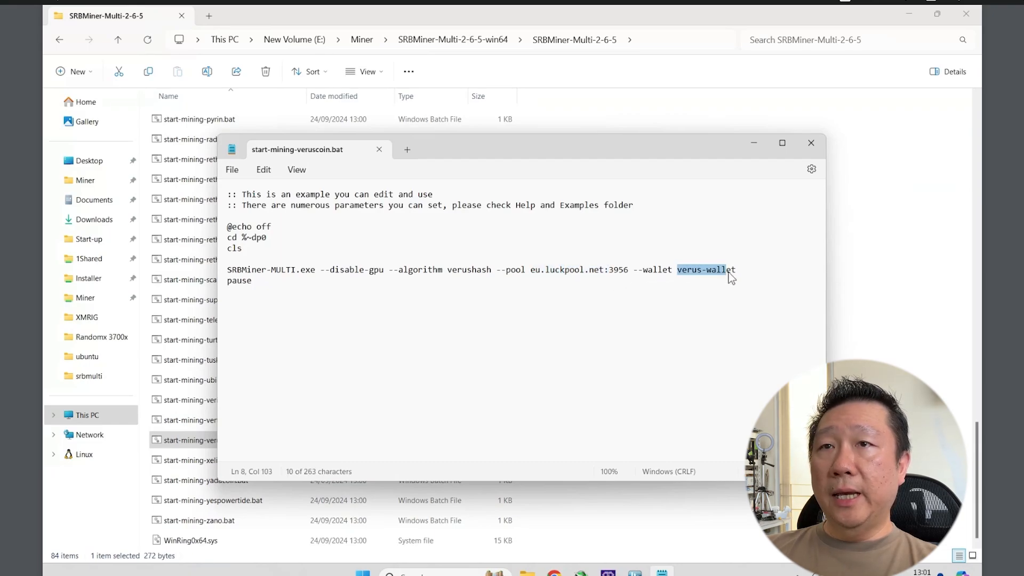
{"action": "left_click", "coordinate": [548, 270]}
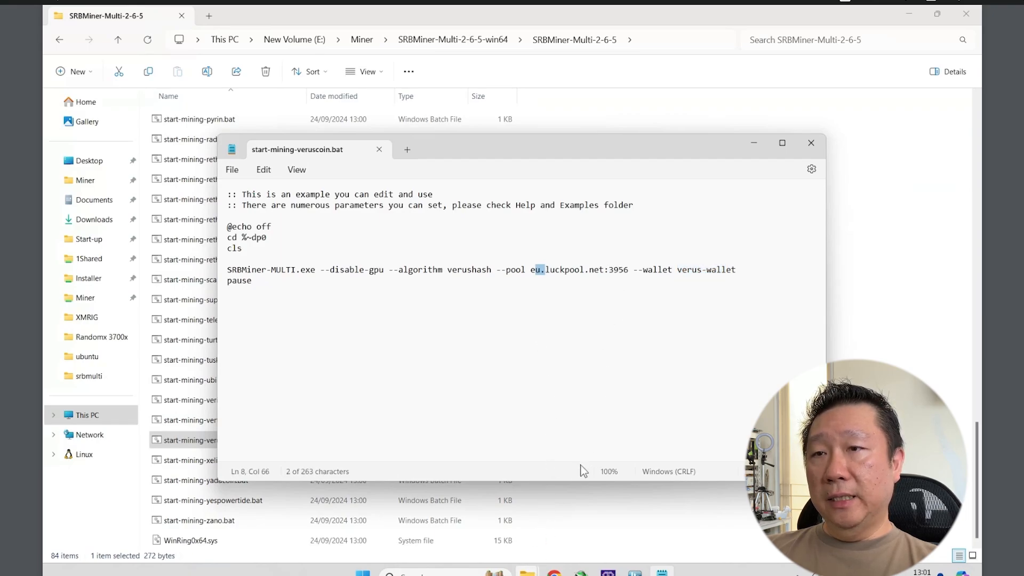
{"action": "left_click", "coordinate": [554, 572]}
{"action": "scroll", "coordinate": [634, 361], "scroll_direction": "down", "scroll_amount": 1}
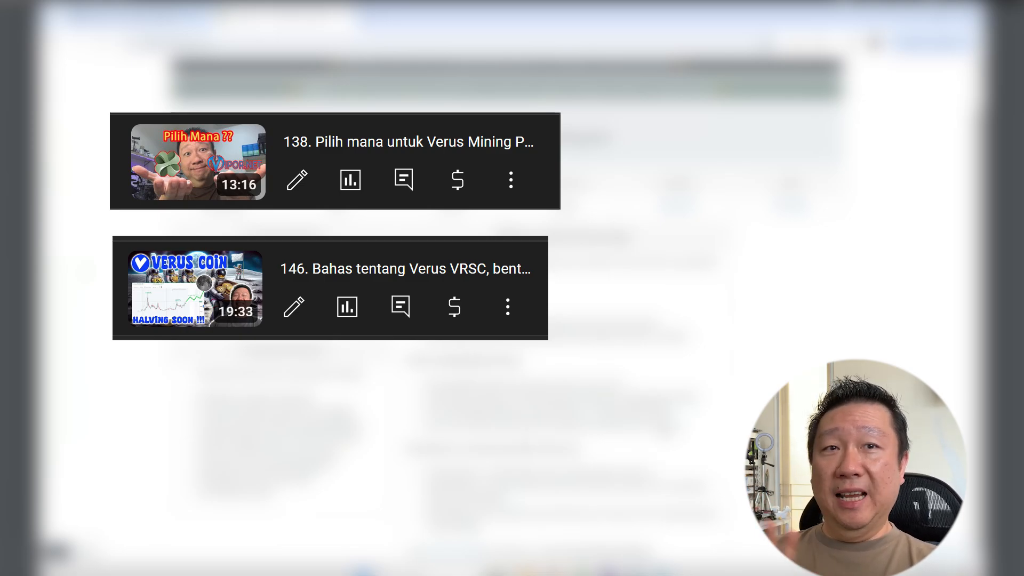
Find LuckPool's Asia-Pacific server under Connect and select ap.luckpool.net to copy.
{"action": "scroll", "coordinate": [741, 341], "scroll_direction": "up", "scroll_amount": 1}
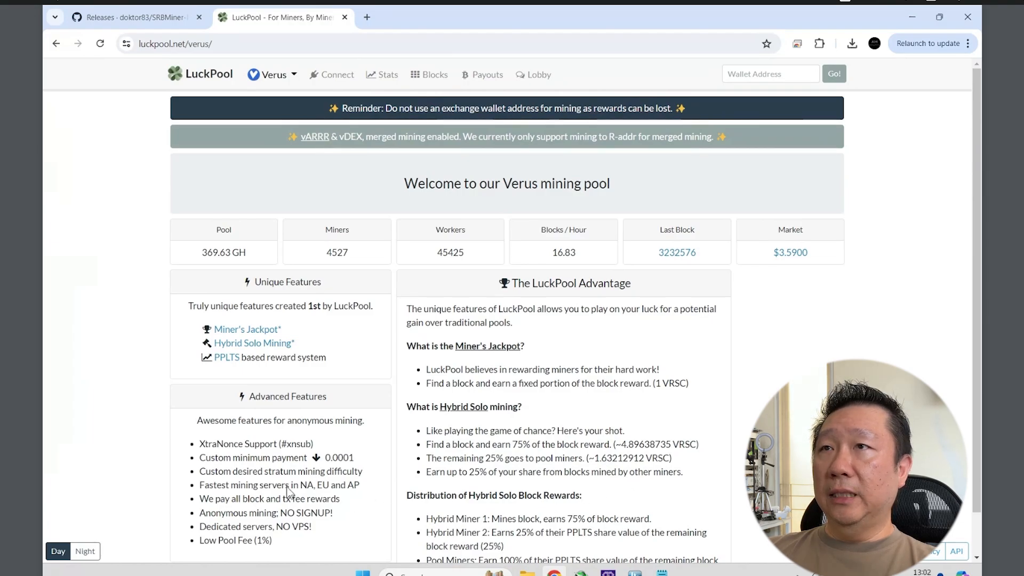
{"action": "left_click", "coordinate": [336, 75]}
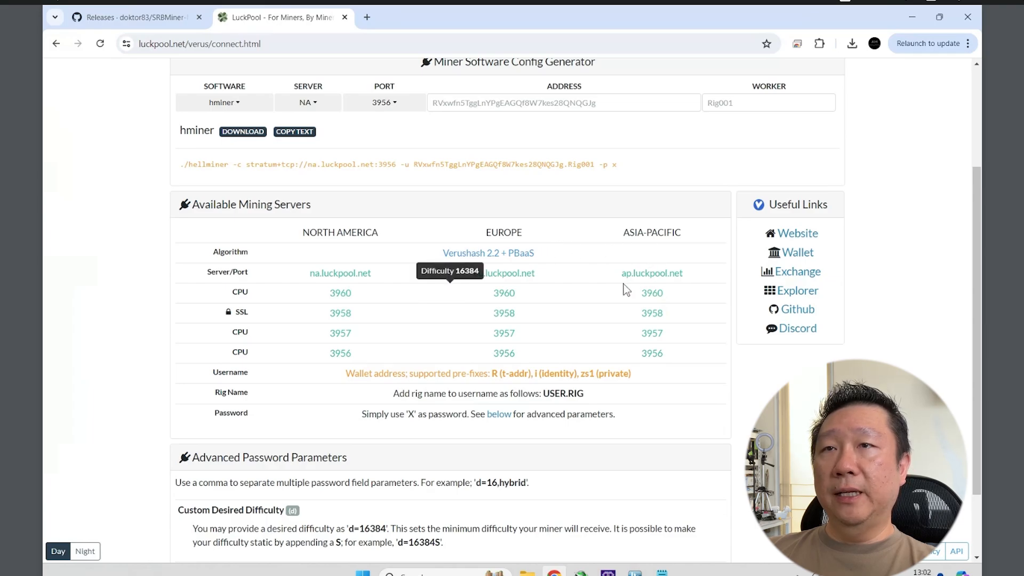
{"action": "left_click_drag", "start_coordinate": [623, 275], "coordinate": [683, 281]}
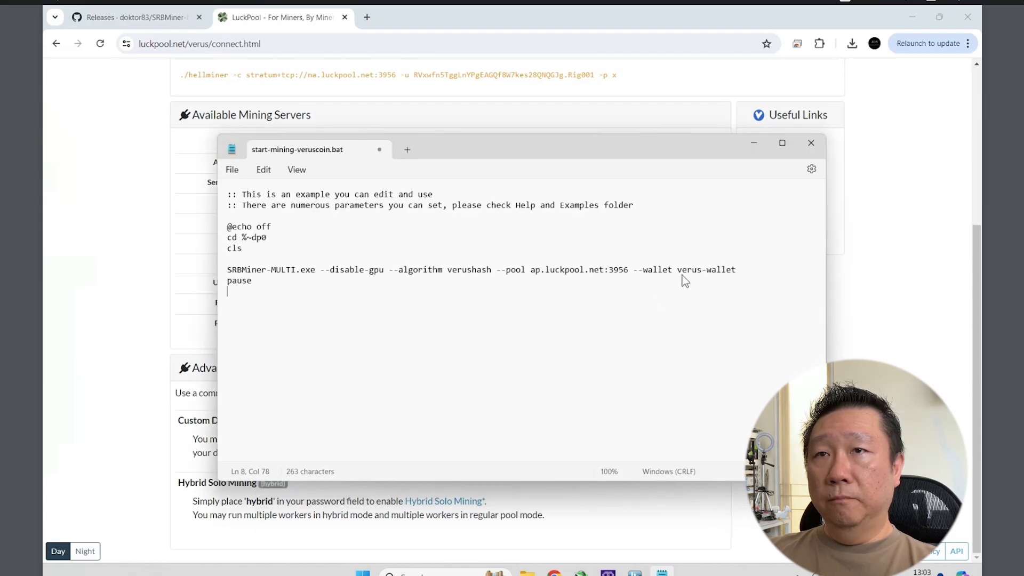
Replace verus-wallet with the pasted wallet address plus the .%computername% worker name.
{"action": "double_click", "coordinate": [728, 271]}
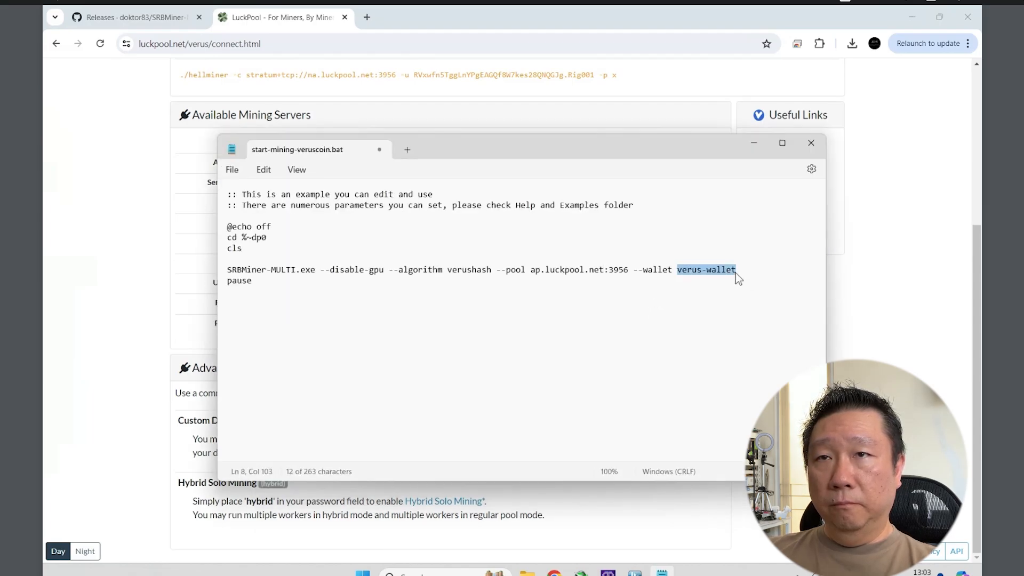
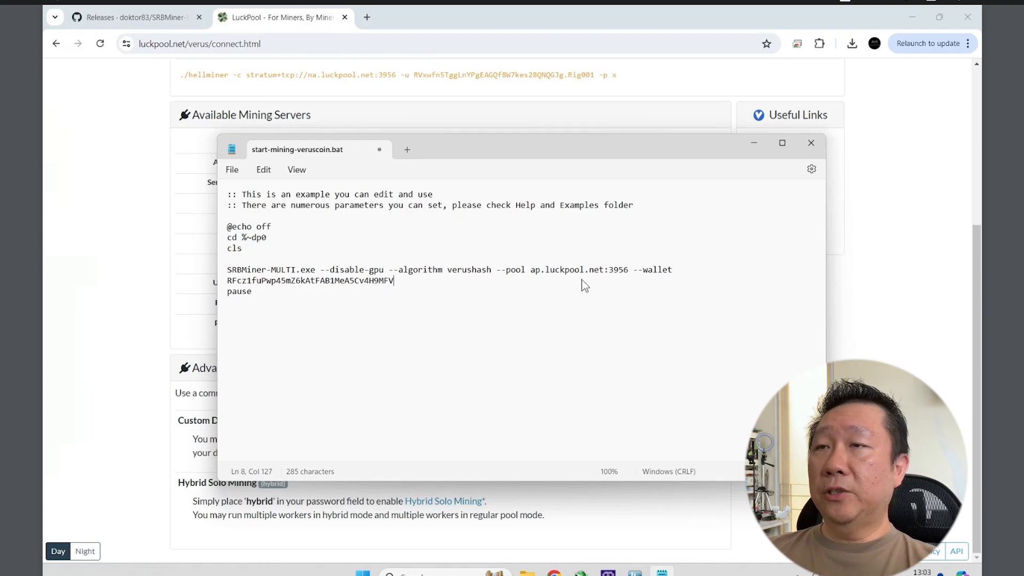
{"action": "type", "text": "."}
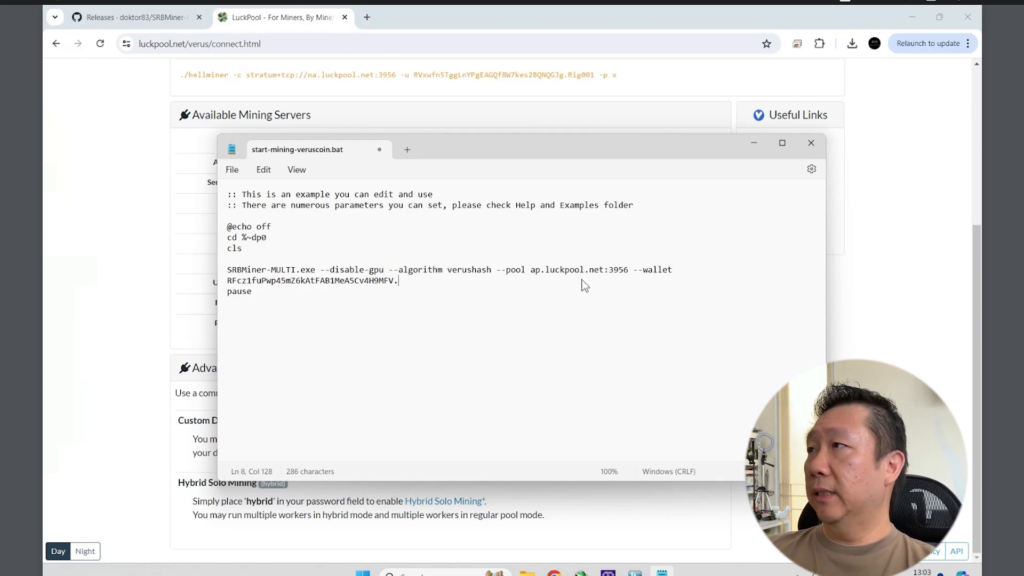
{"action": "type", "text": "%comput"}
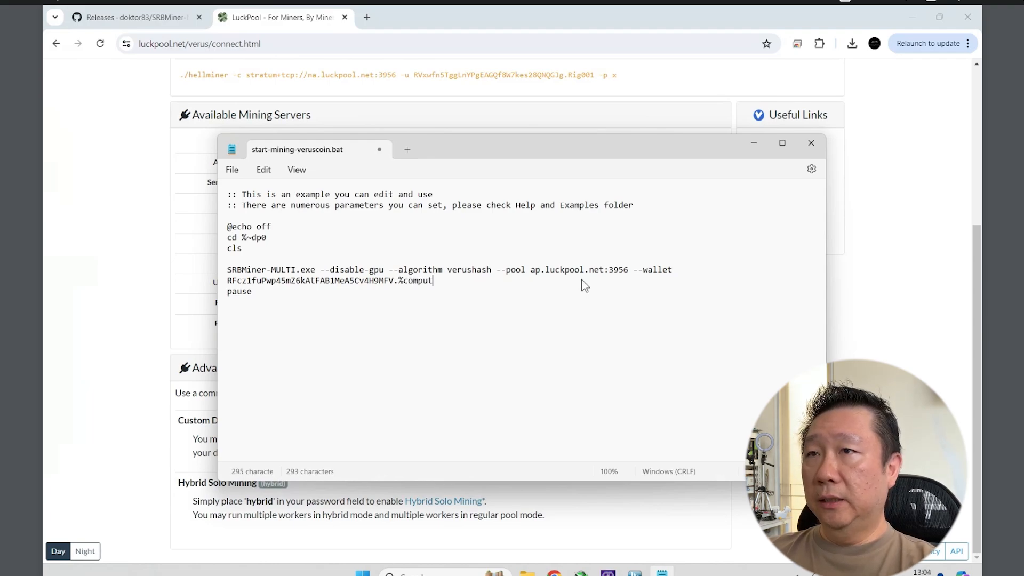
{"action": "type", "text": "ername%"}
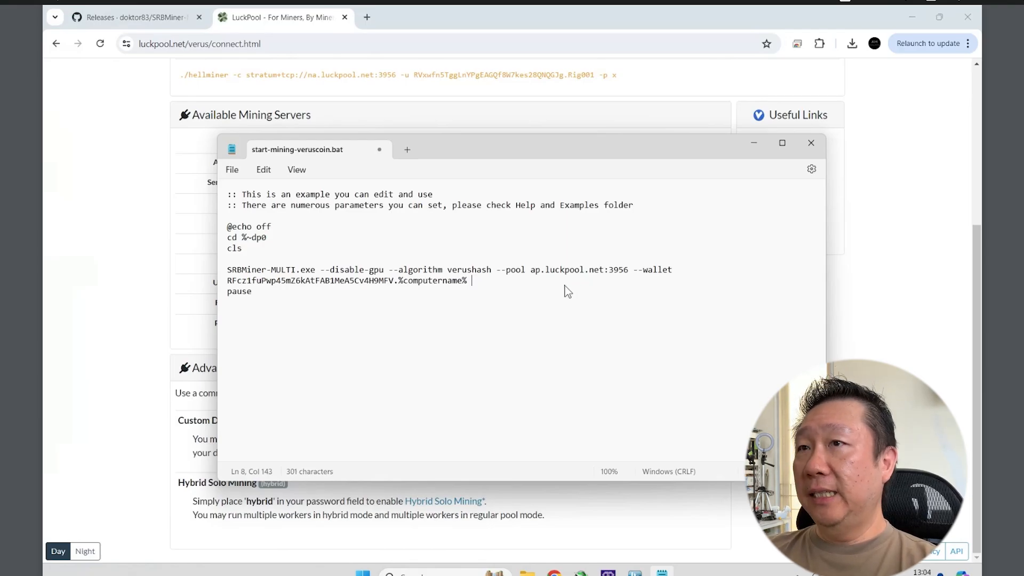
Append the --cpu-threads option after the worker name in the mining command.
{"action": "type", "text": "--"}
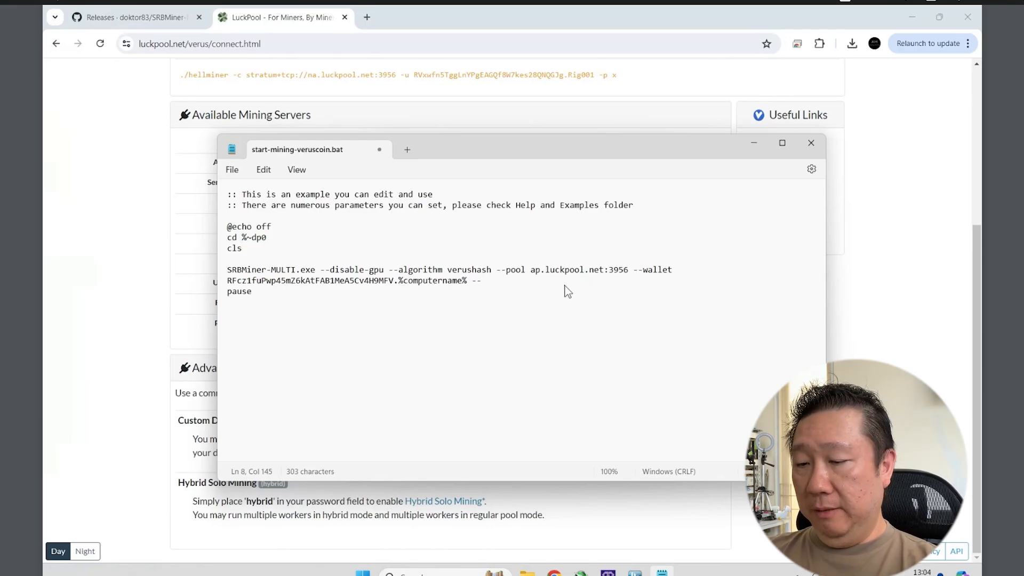
{"action": "type", "text": "cpu-t"}
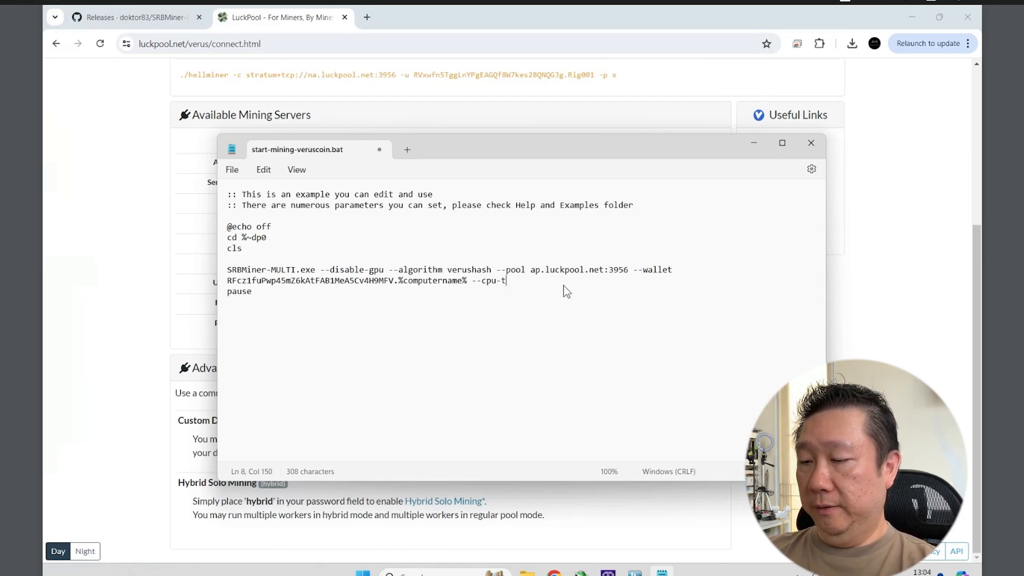
{"action": "type", "text": "hreads"}
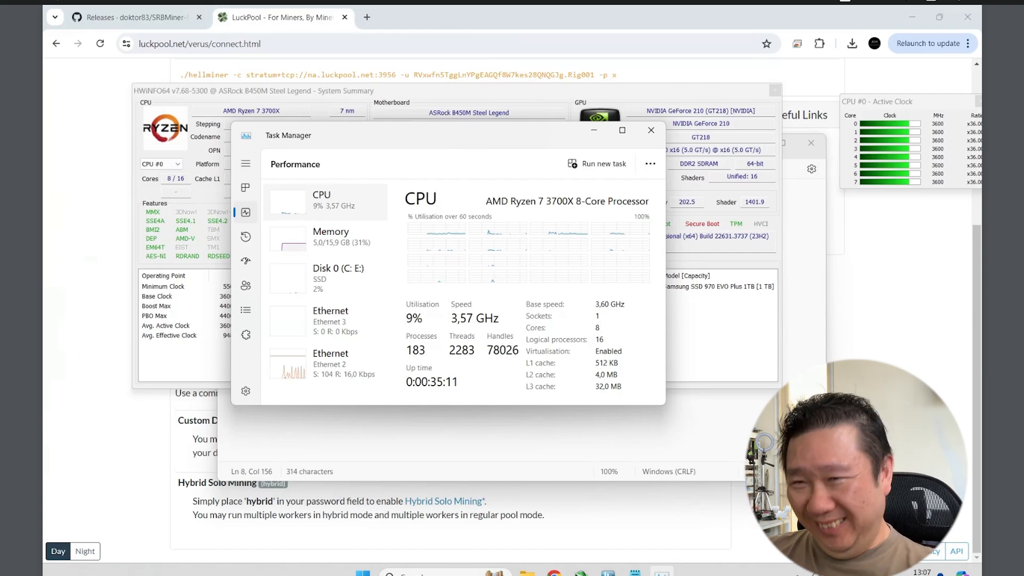
Set --cpu-threads to 14 in the veruscoin mining script.
{"action": "key", "text": "alt+Tab"}
{"action": "type", "text": "14"}
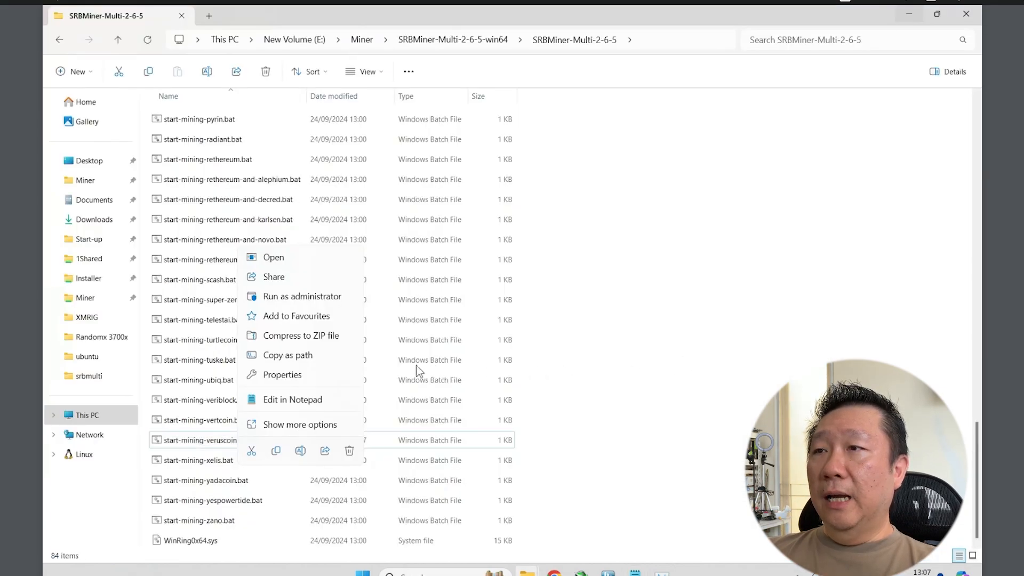
{"action": "scroll", "coordinate": [373, 320], "scroll_direction": "up", "scroll_amount": 15}
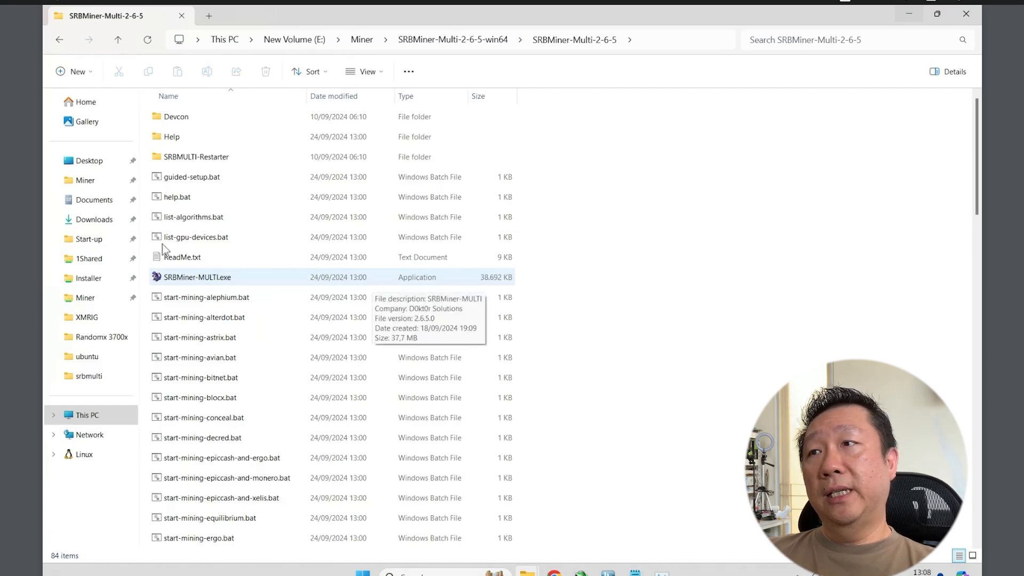
Search Windows for 'anti' to find Virus & threat protection.
{"action": "right_click", "coordinate": [233, 279]}
{"action": "right_click", "coordinate": [362, 573]}
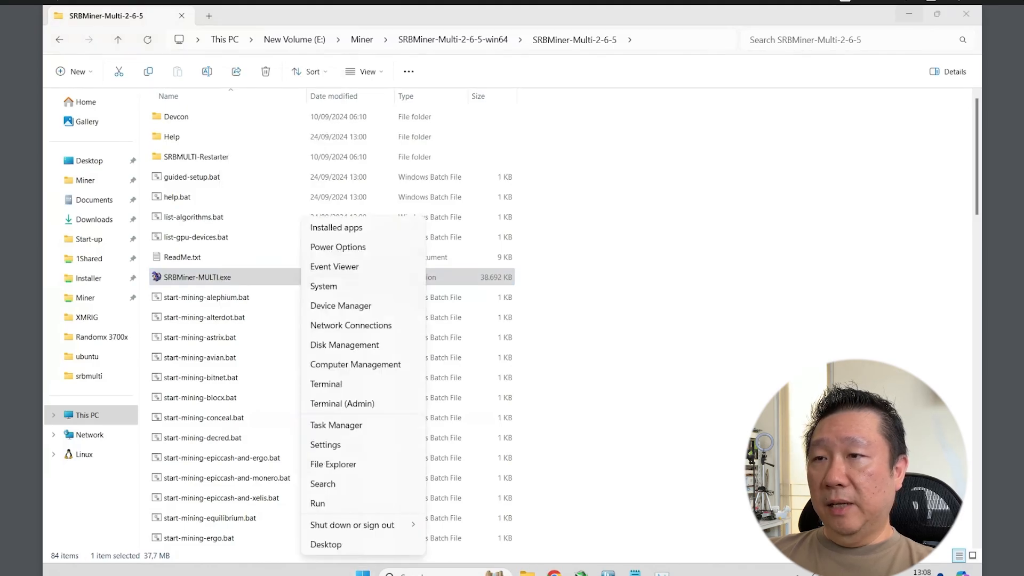
{"action": "left_click", "coordinate": [342, 404]}
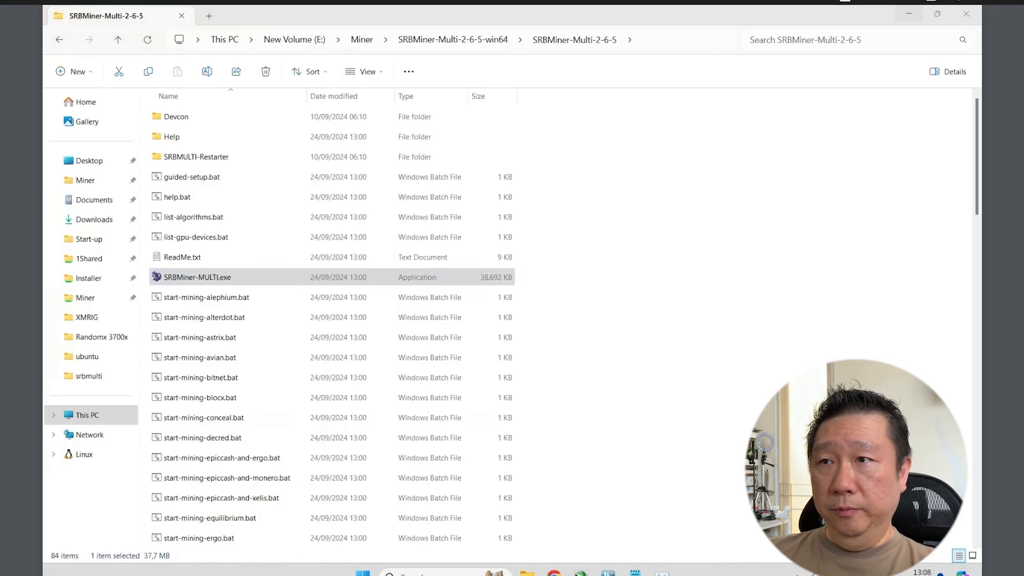
{"action": "left_click", "coordinate": [364, 573]}
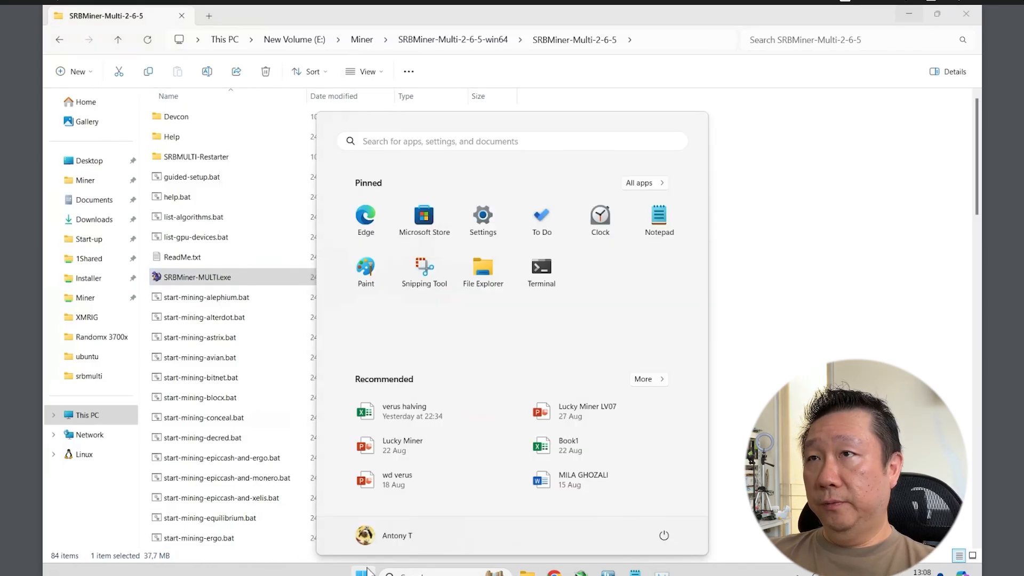
{"action": "type", "text": "anto"}
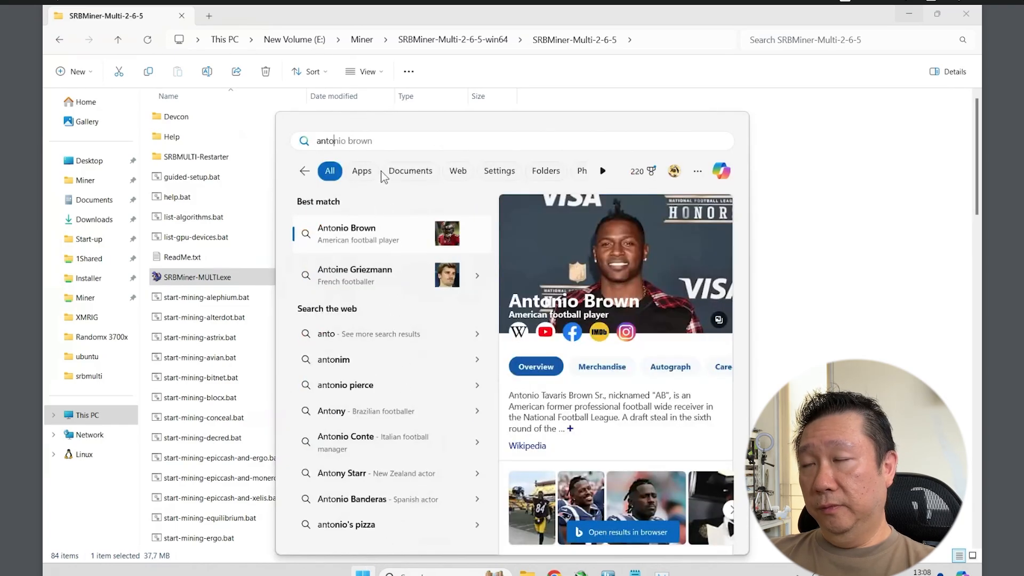
{"action": "key", "text": "BackSpace"}
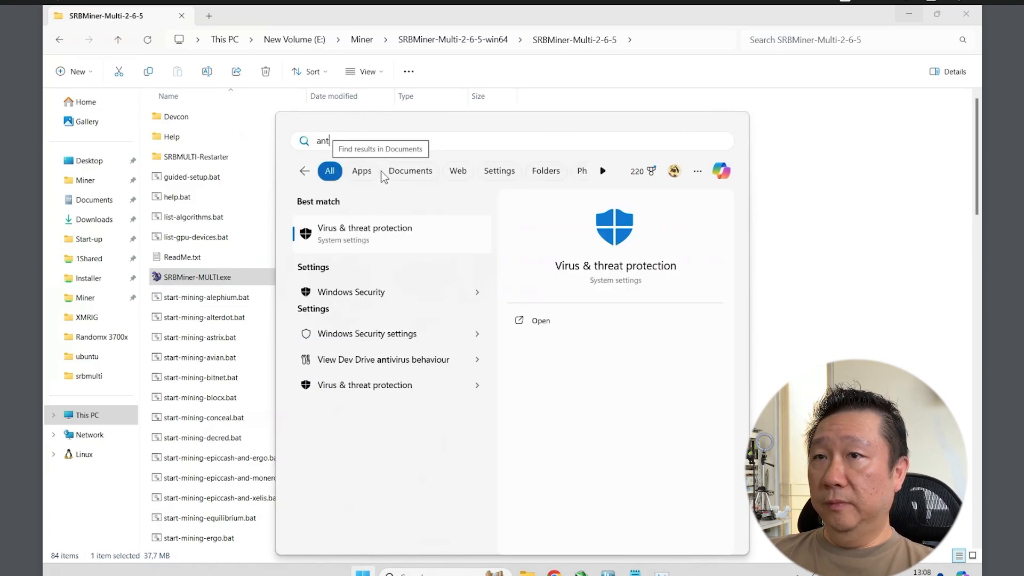
{"action": "type", "text": "i"}
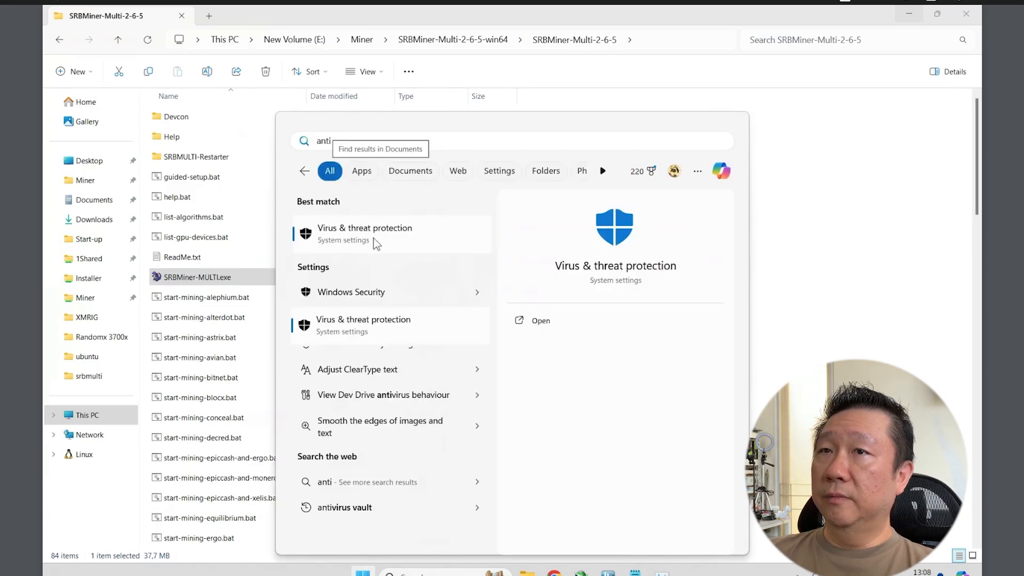
Confirm E:\Miner is in Windows Security's antivirus exclusions, then return to the SRBMiner folder.
{"action": "left_click", "coordinate": [367, 240]}
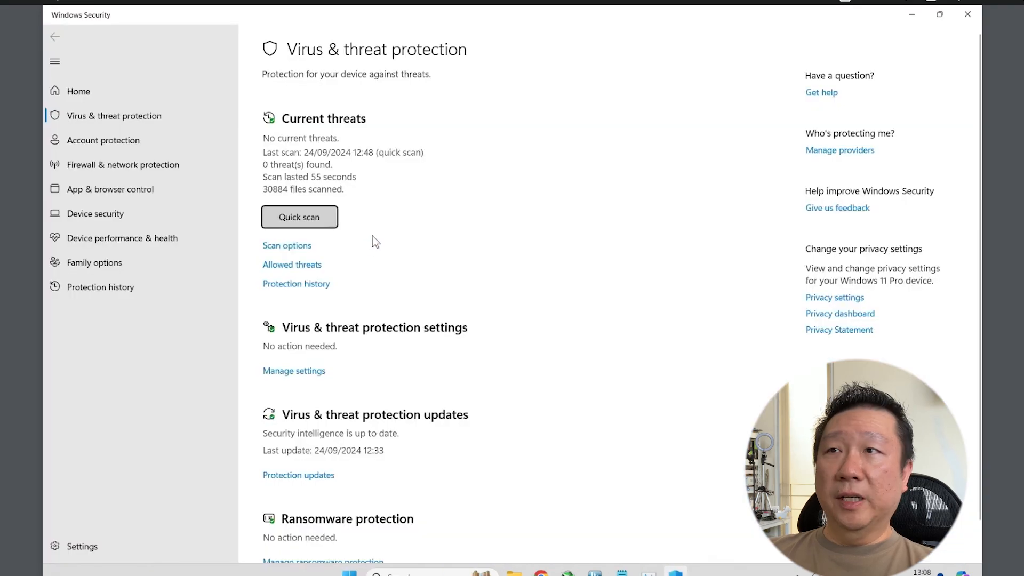
{"action": "scroll", "coordinate": [449, 289], "scroll_direction": "down", "scroll_amount": 1}
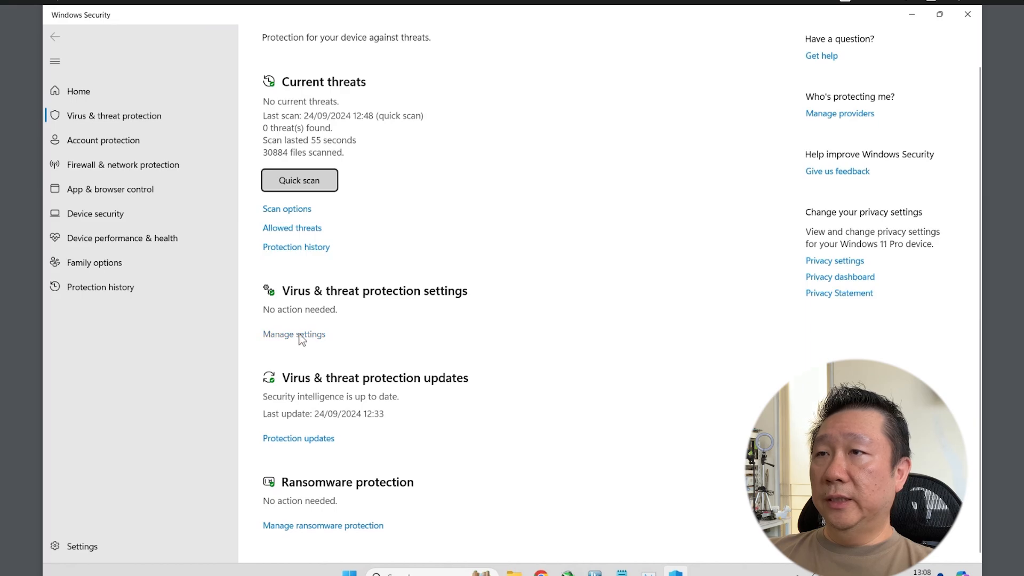
{"action": "scroll", "coordinate": [300, 337], "scroll_direction": "up", "scroll_amount": 1}
{"action": "left_click", "coordinate": [294, 370]}
{"action": "scroll", "coordinate": [310, 384], "scroll_direction": "down", "scroll_amount": 8}
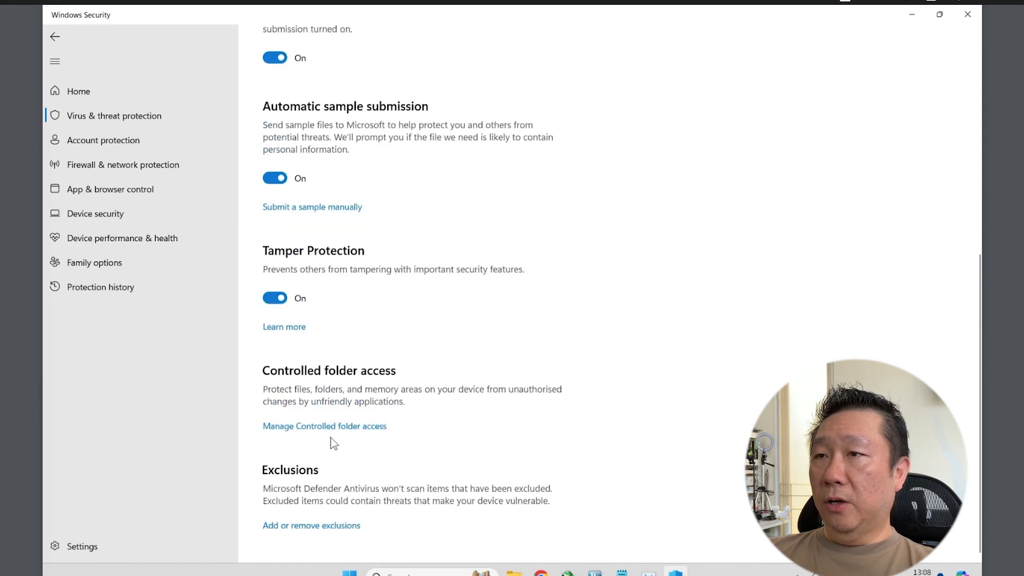
{"action": "left_click", "coordinate": [303, 526]}
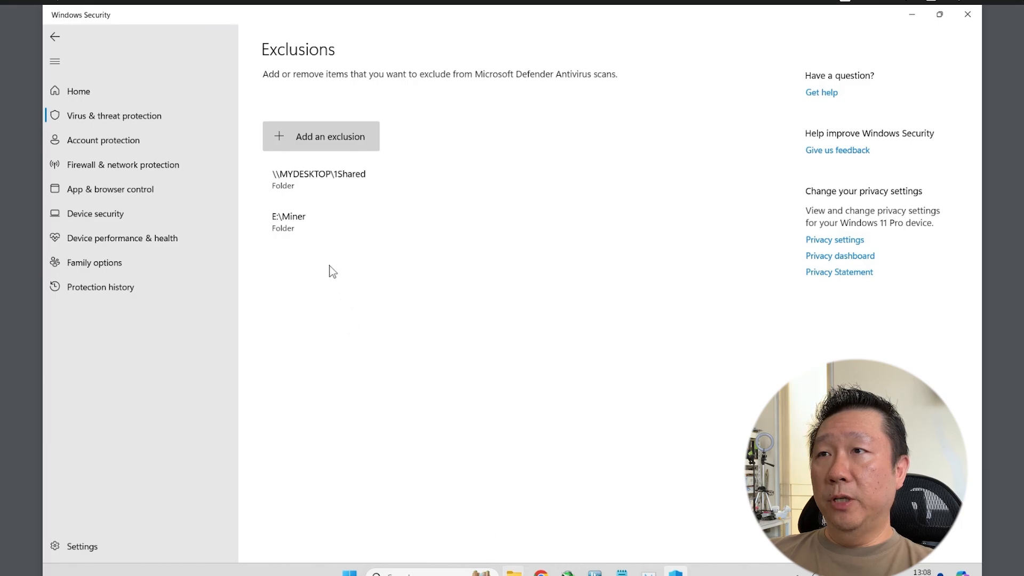
{"action": "left_click", "coordinate": [514, 573]}
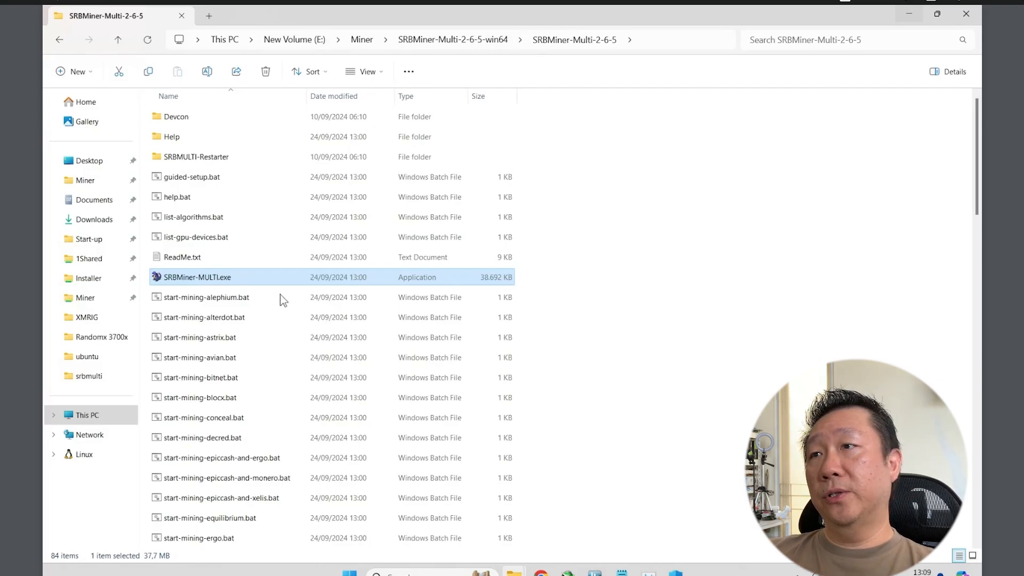
Tick 'Run this program as an administrator' in SRBMiner-MULTI.exe's Compatibility properties and apply it.
{"action": "right_click", "coordinate": [214, 278]}
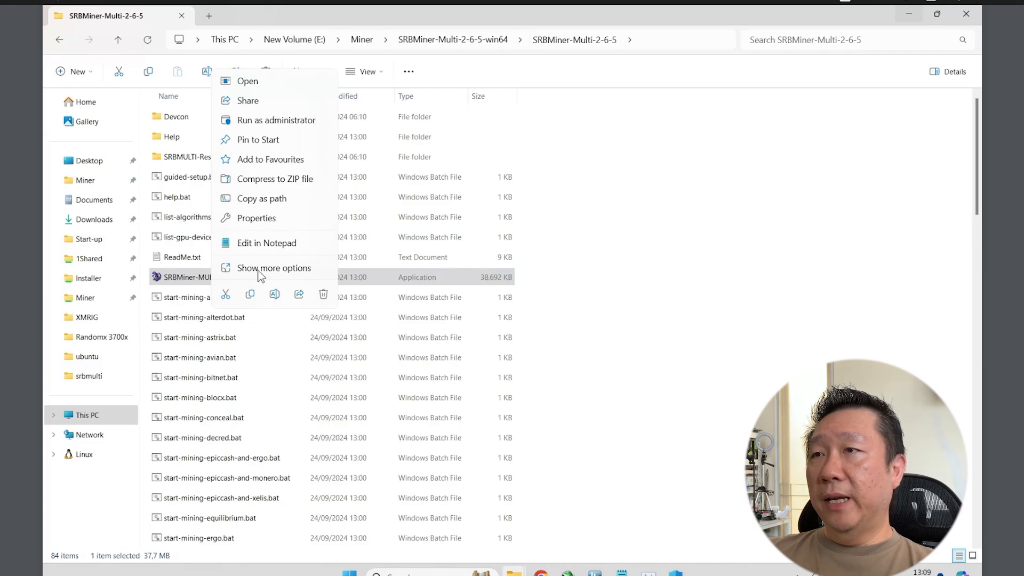
{"action": "left_click", "coordinate": [256, 219]}
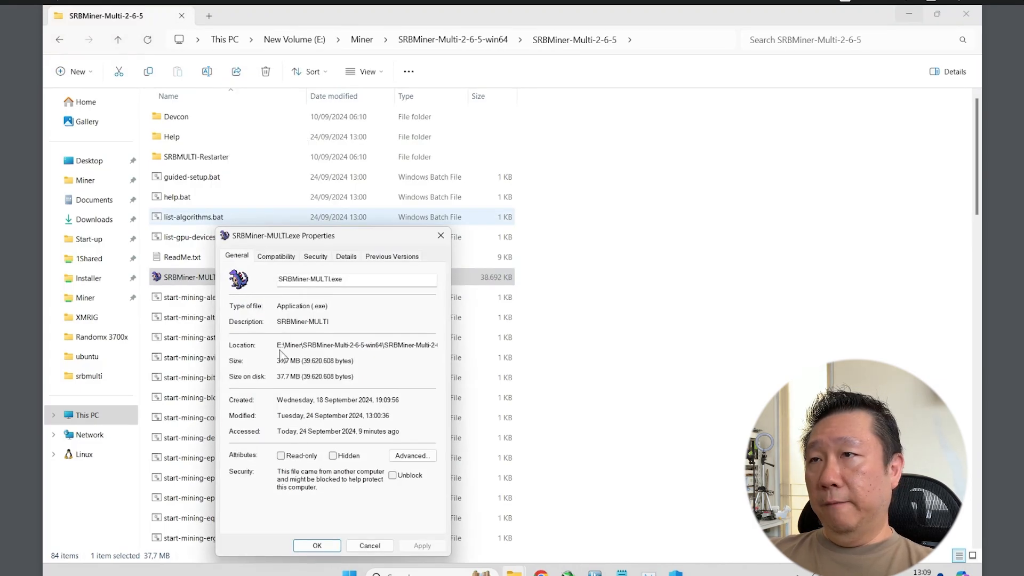
{"action": "left_click", "coordinate": [272, 258]}
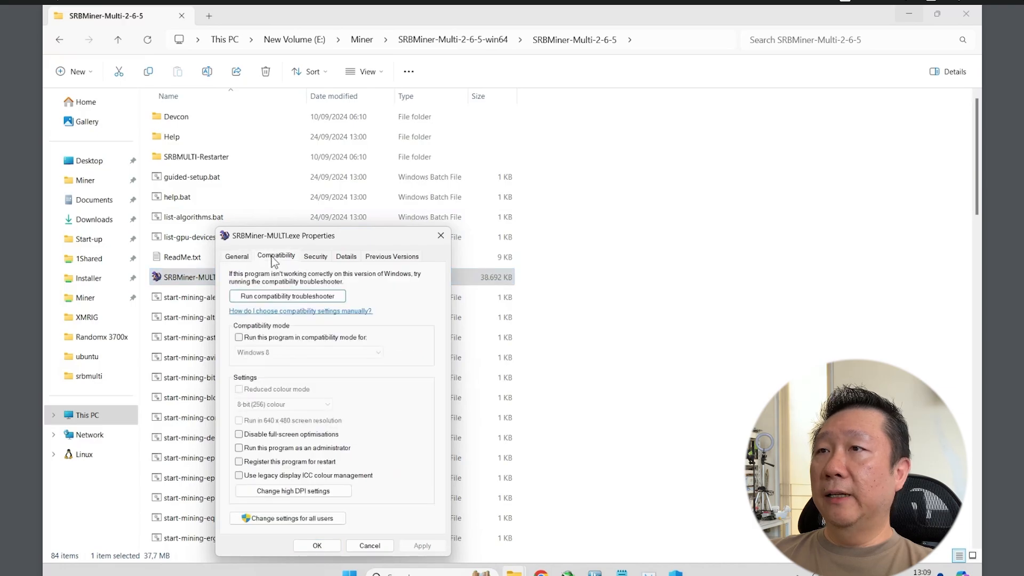
{"action": "left_click", "coordinate": [239, 448]}
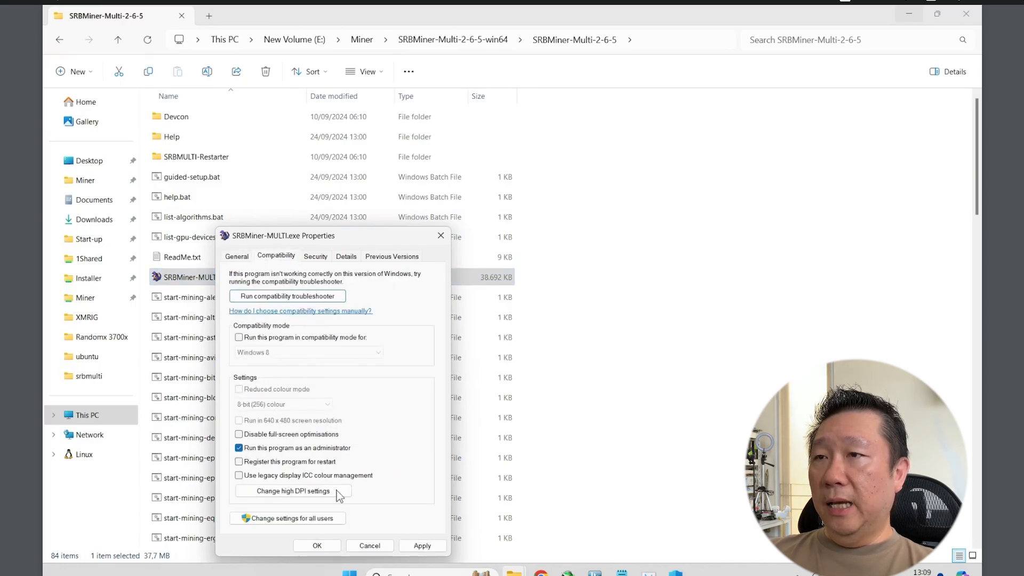
{"action": "left_click", "coordinate": [330, 547]}
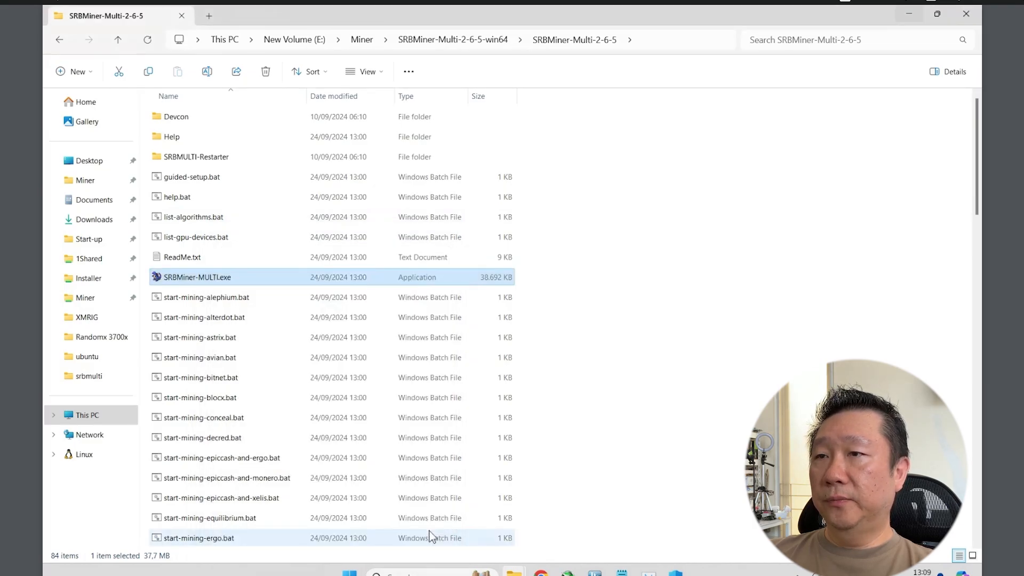
Scroll down the miner folder in File Explorer.
{"action": "scroll", "coordinate": [620, 474], "scroll_direction": "down", "scroll_amount": 1}
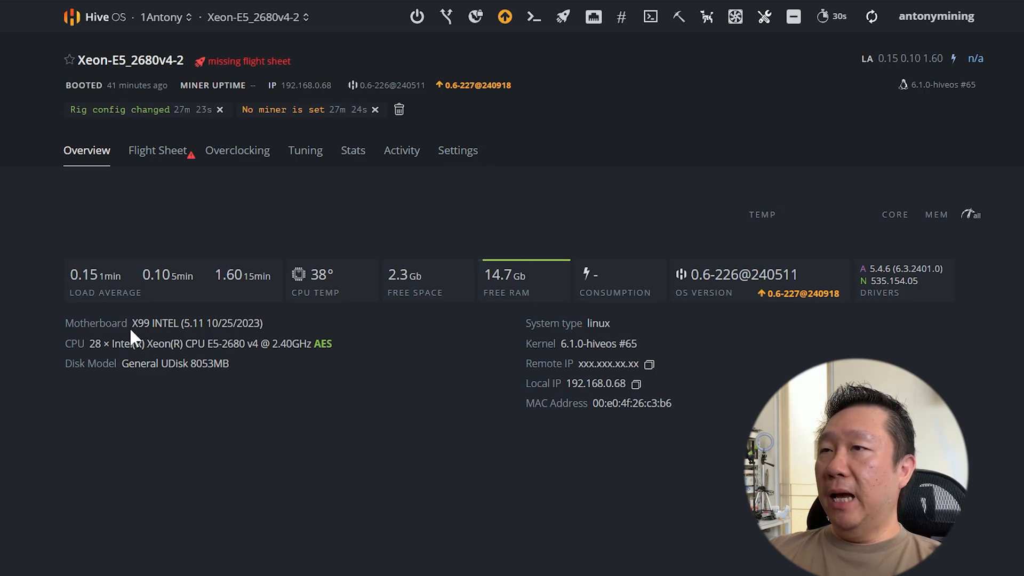
Open the Flight Sheet tab of the Xeon-E5_2680v4-2 rig, which has none applied.
{"action": "left_click_drag", "start_coordinate": [126, 325], "coordinate": [176, 326]}
{"action": "left_click", "coordinate": [184, 351]}
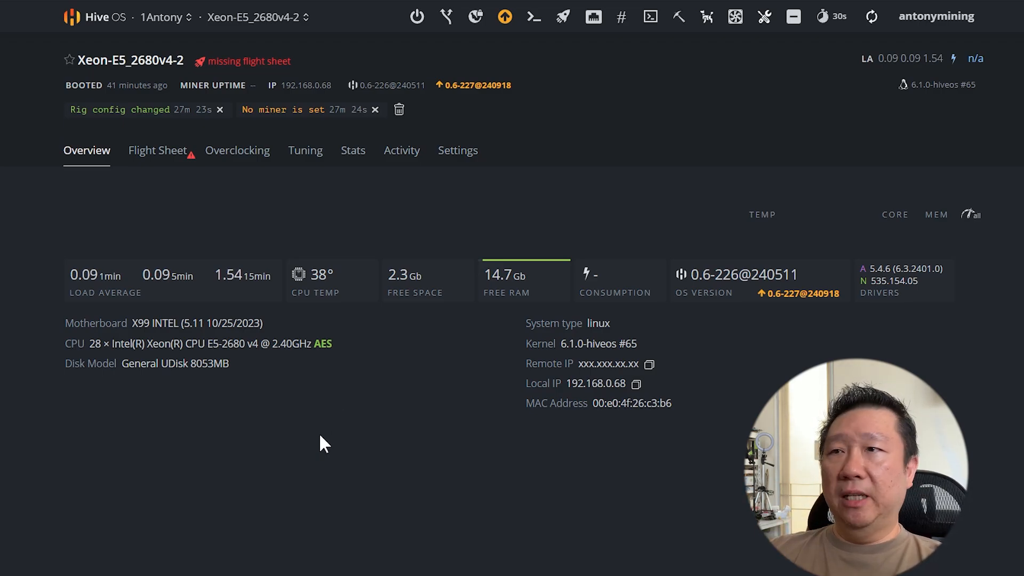
{"action": "left_click", "coordinate": [138, 160]}
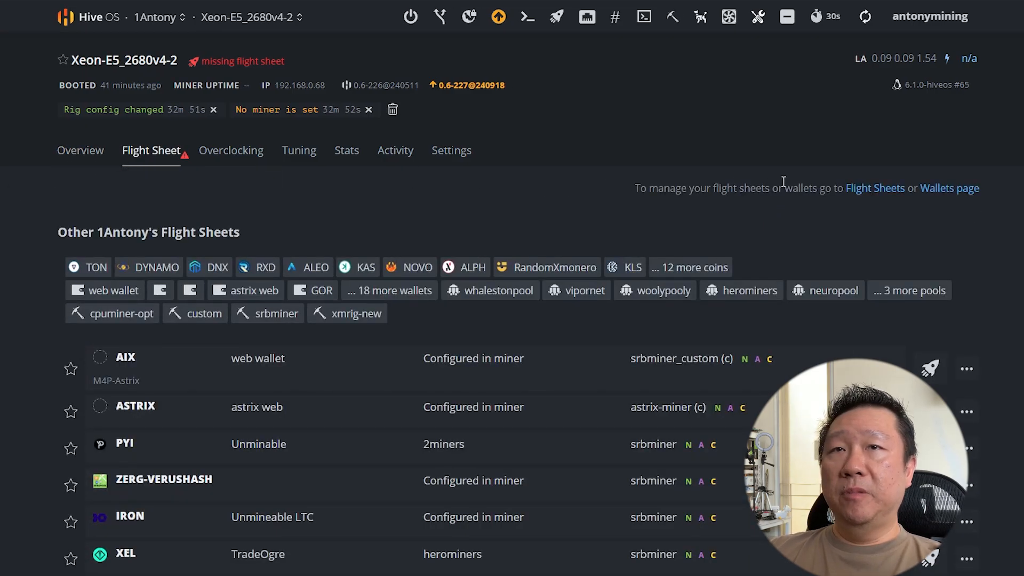
Start a new flight sheet on the farm's Flight Sheets page with VRSC as the coin.
{"action": "left_click", "coordinate": [870, 190]}
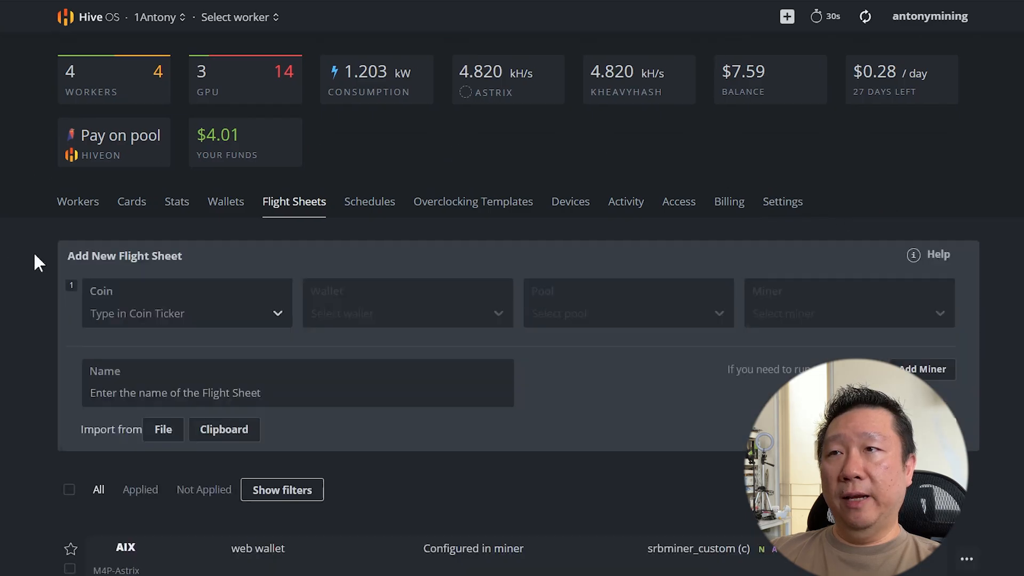
{"action": "left_click", "coordinate": [172, 320]}
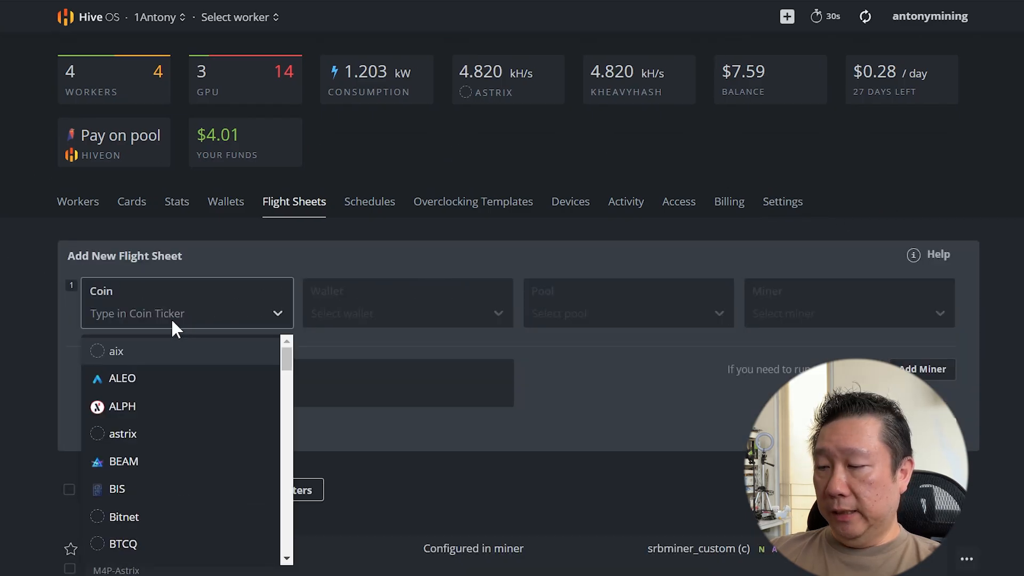
{"action": "type", "text": "vr"}
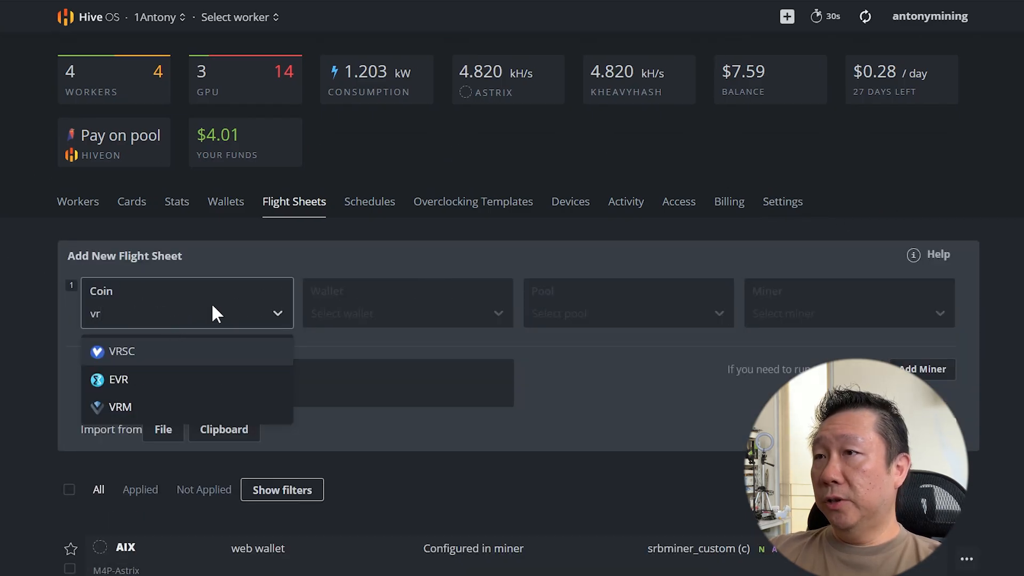
{"action": "key", "text": "BackSpace"}
{"action": "type", "text": "r"}
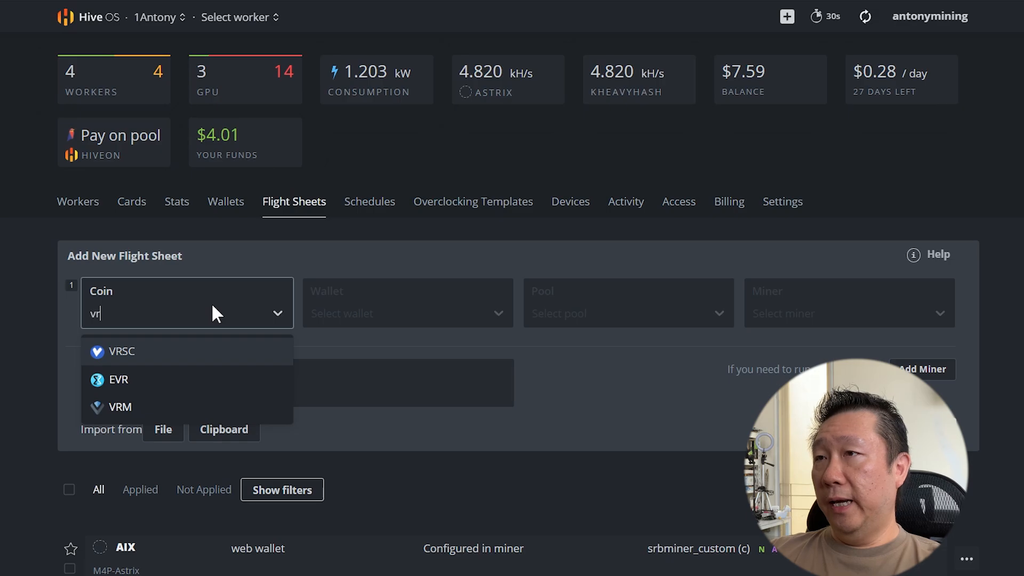
{"action": "left_click", "coordinate": [171, 351]}
Create a VRSC wallet named 'Verus wallet' with the pasted Verus address.
{"action": "left_click", "coordinate": [335, 310]}
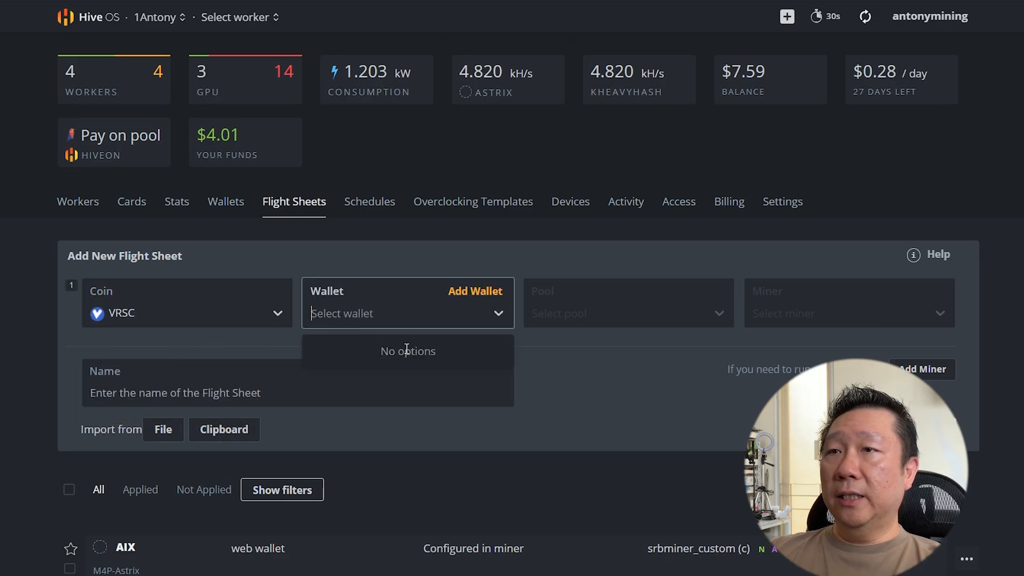
{"action": "left_click", "coordinate": [477, 293]}
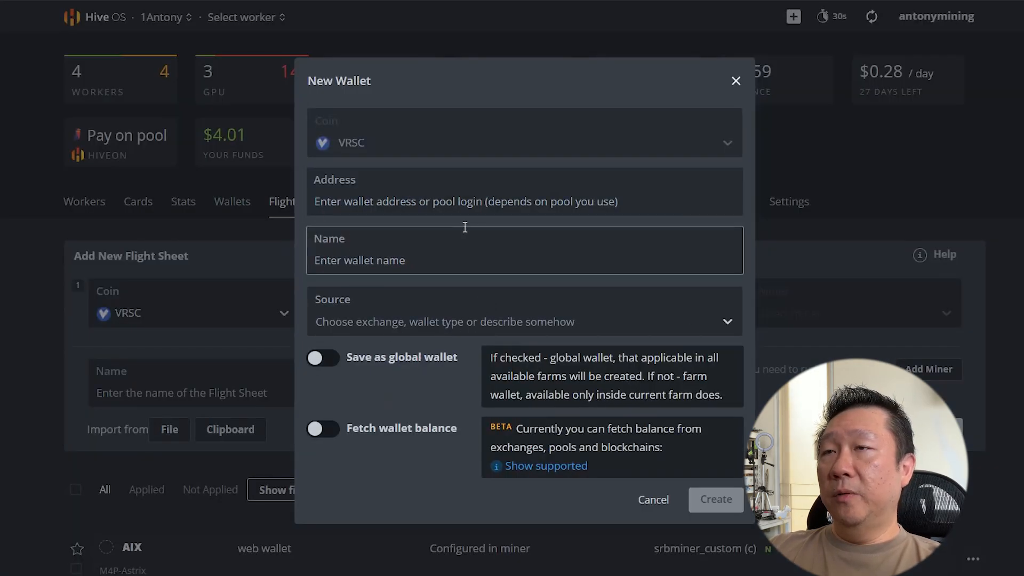
{"action": "left_click", "coordinate": [454, 202]}
{"action": "right_click", "coordinate": [434, 205]}
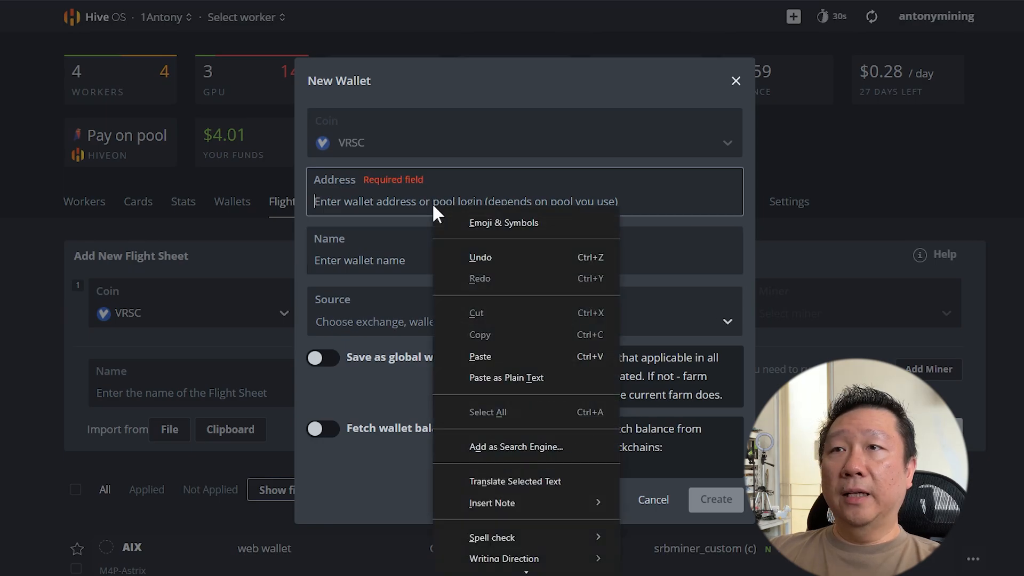
{"action": "left_click", "coordinate": [537, 355]}
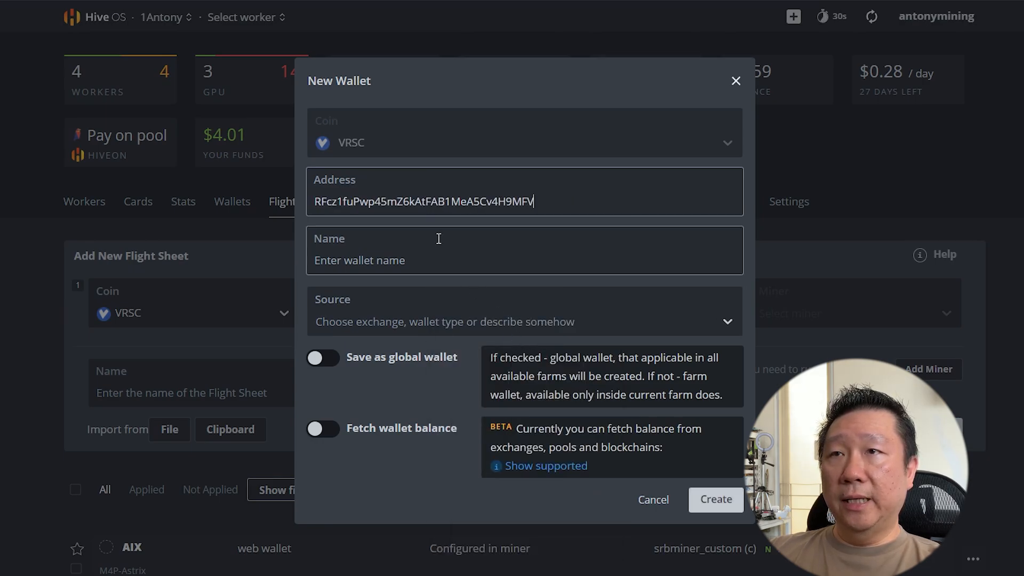
{"action": "left_click", "coordinate": [403, 255]}
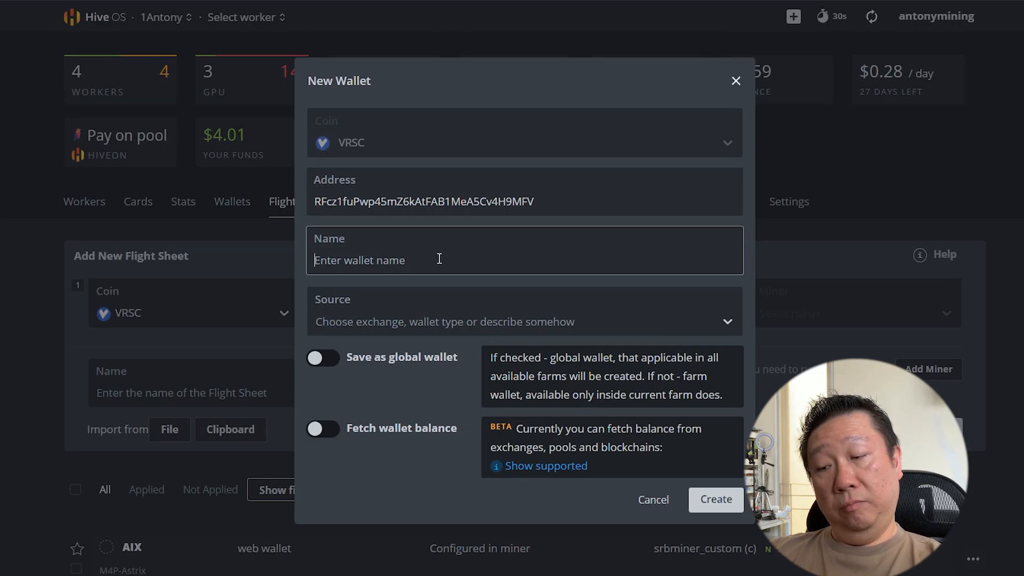
{"action": "type", "text": "Verus w"}
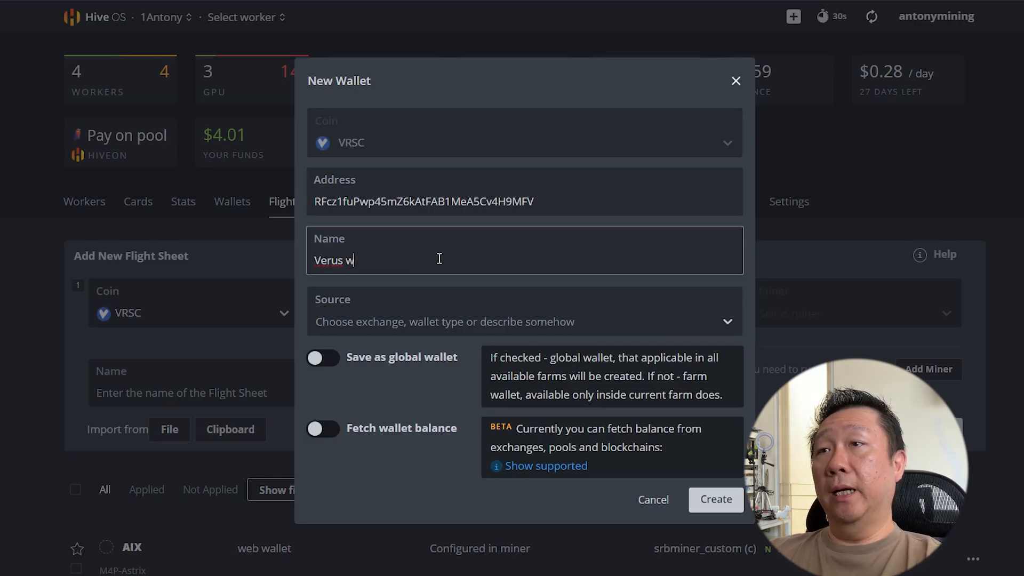
{"action": "type", "text": "allet"}
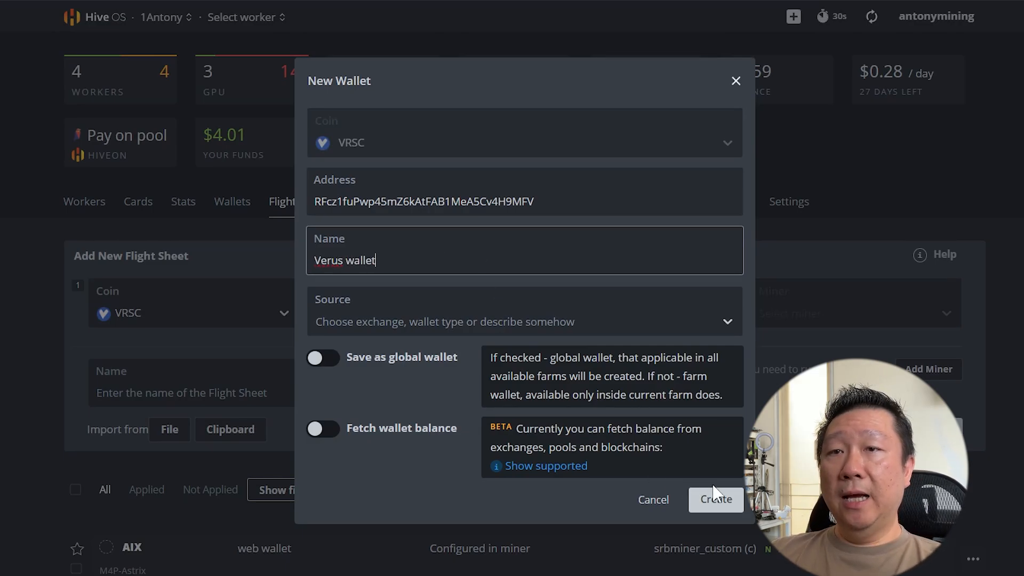
{"action": "left_click", "coordinate": [715, 496]}
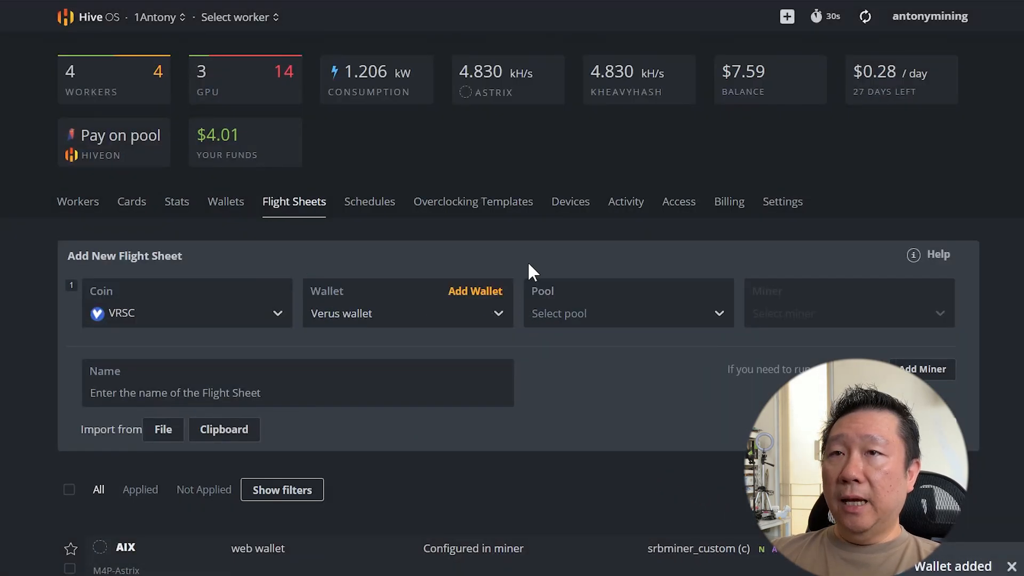
Choose luckpool as the pool and select its Asia Pacific - CPU server.
{"action": "left_click", "coordinate": [578, 313]}
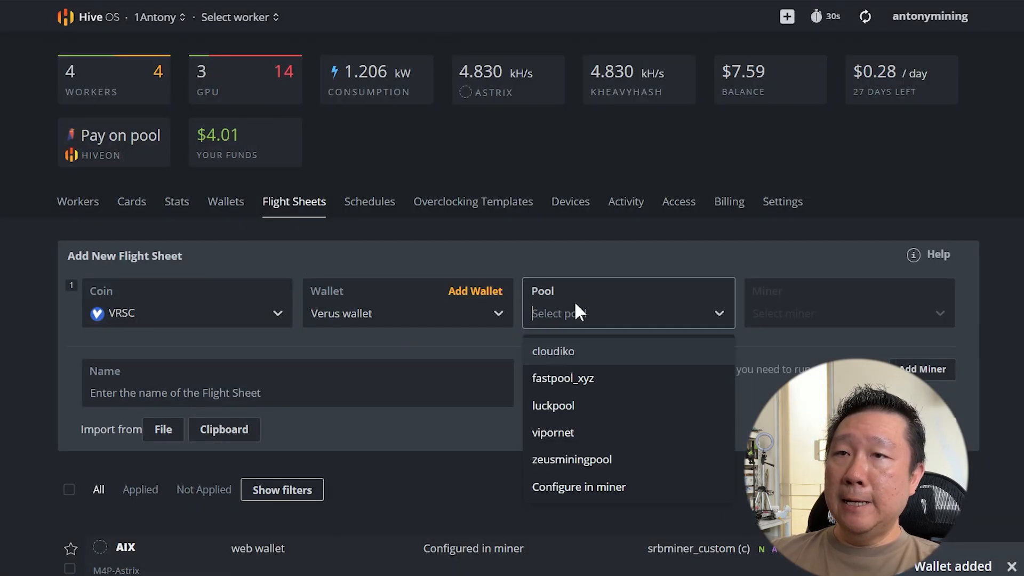
{"action": "left_click", "coordinate": [577, 404]}
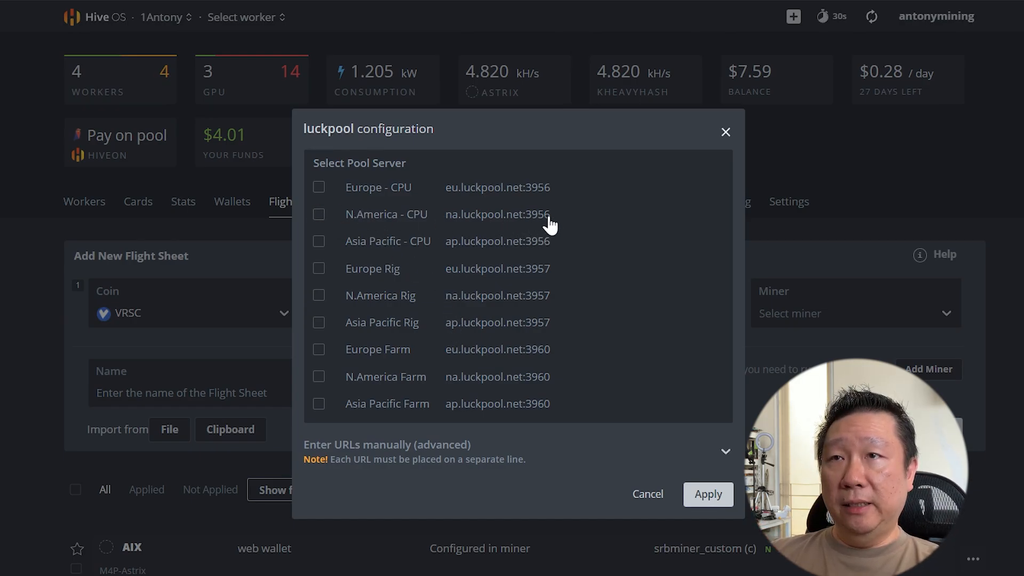
{"action": "left_click", "coordinate": [319, 241]}
Confirm the Asia Pacific - CPU server and choose SRBMiner-MULTI as the miner.
{"action": "left_click", "coordinate": [710, 486]}
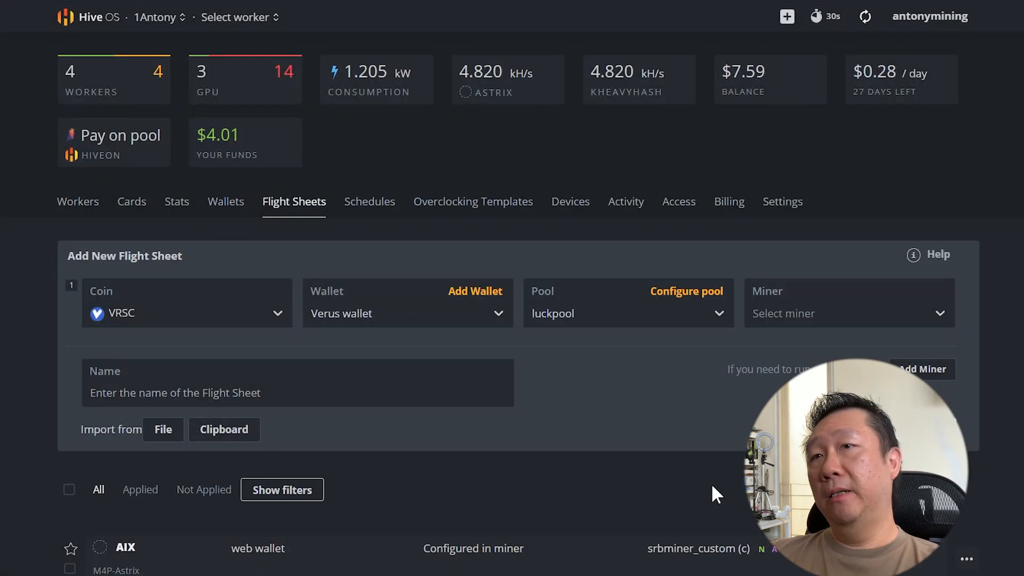
{"action": "left_click", "coordinate": [817, 314]}
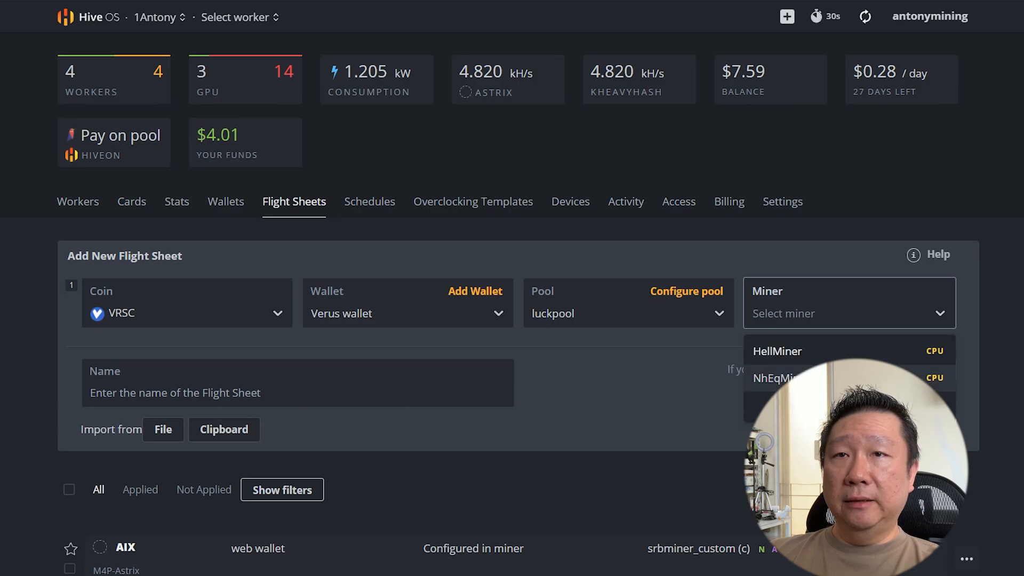
{"action": "type", "text": "s"}
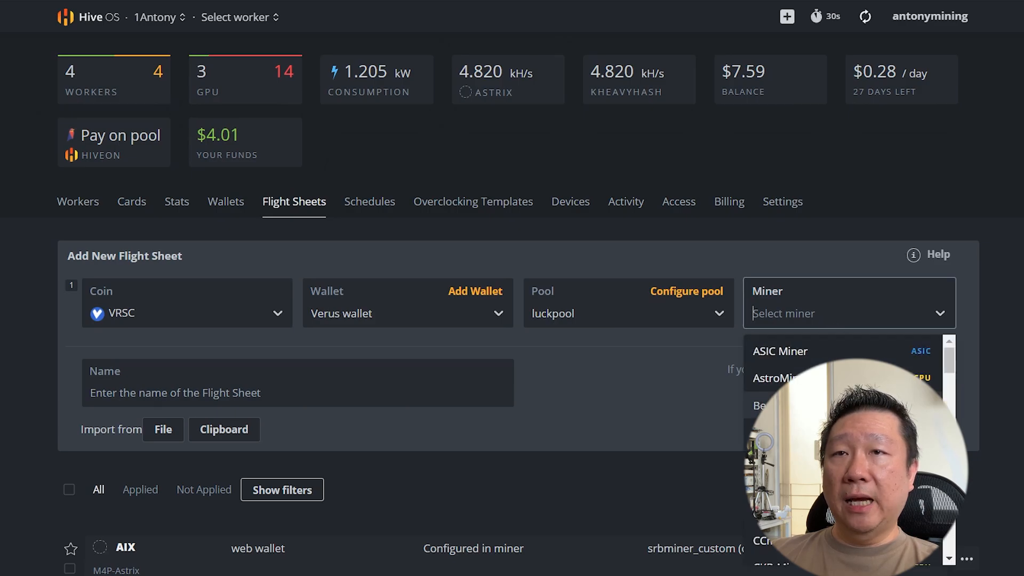
{"action": "type", "text": "rb"}
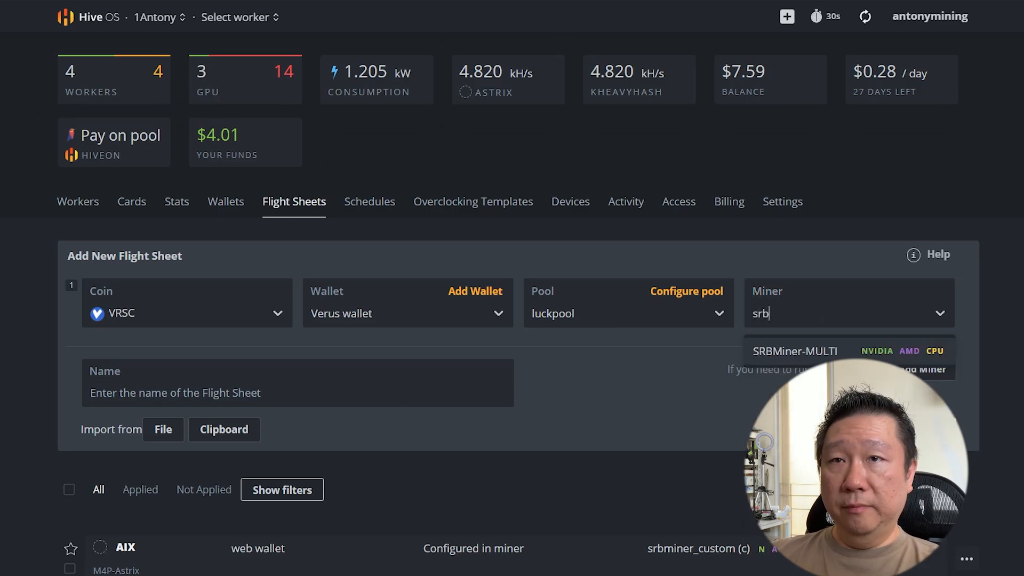
{"action": "left_click", "coordinate": [820, 358]}
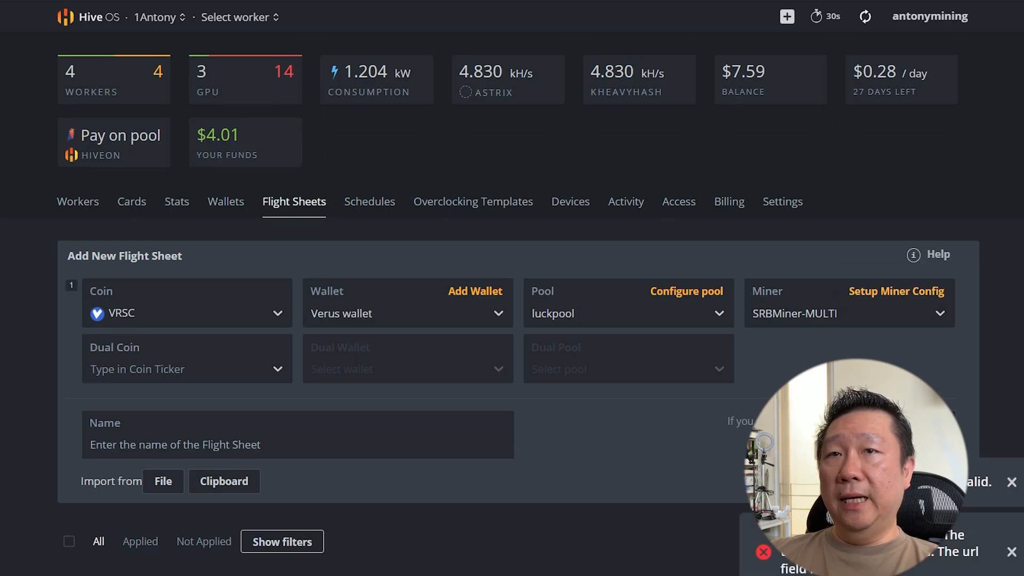
{"action": "left_click", "coordinate": [925, 293]}
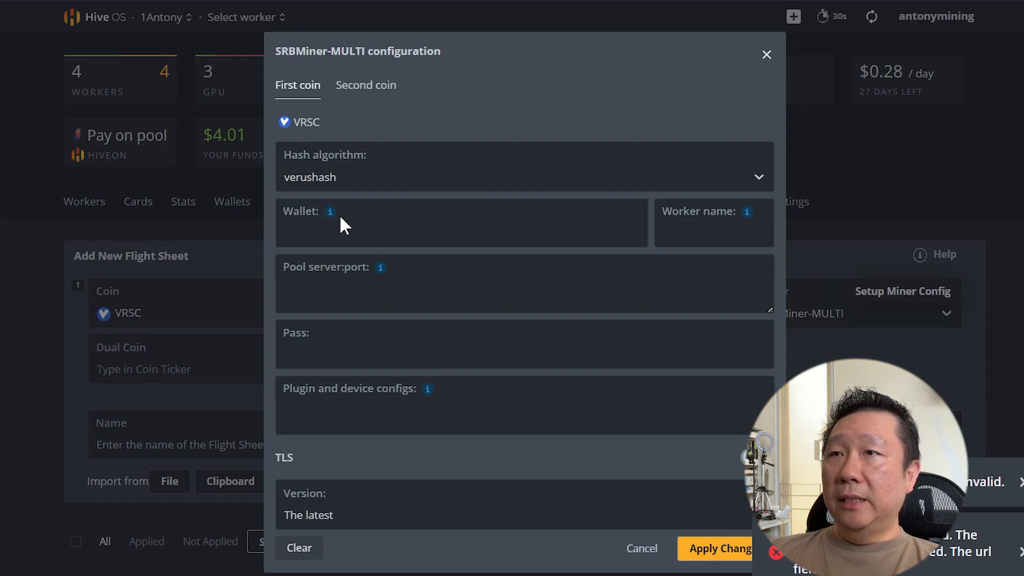
Fill the miner's Wallet field with %WAL%.%WORKER_NAME%.
{"action": "mouse_move", "coordinate": [330, 214]}
{"action": "left_click", "coordinate": [375, 268]}
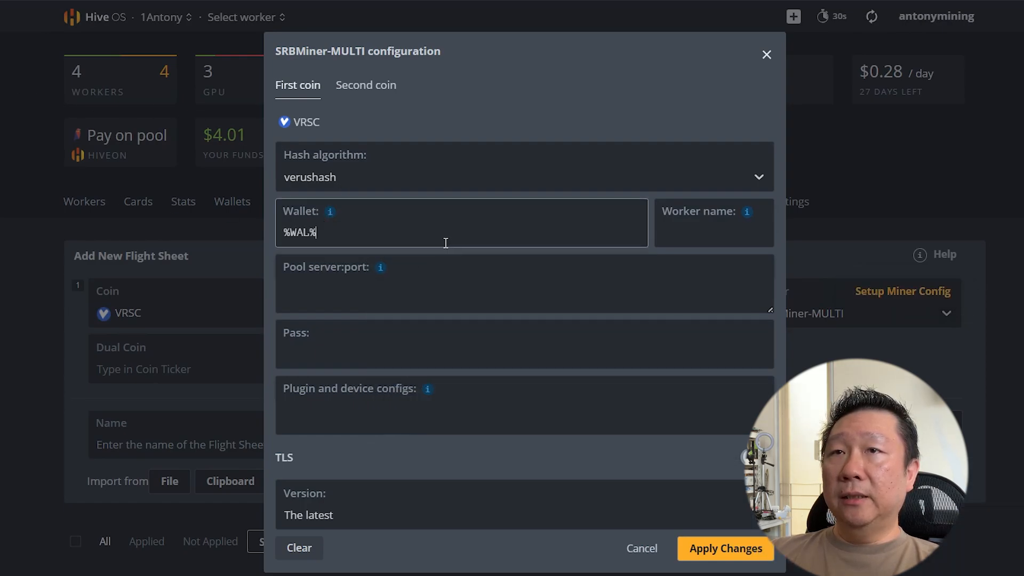
{"action": "mouse_move", "coordinate": [745, 212]}
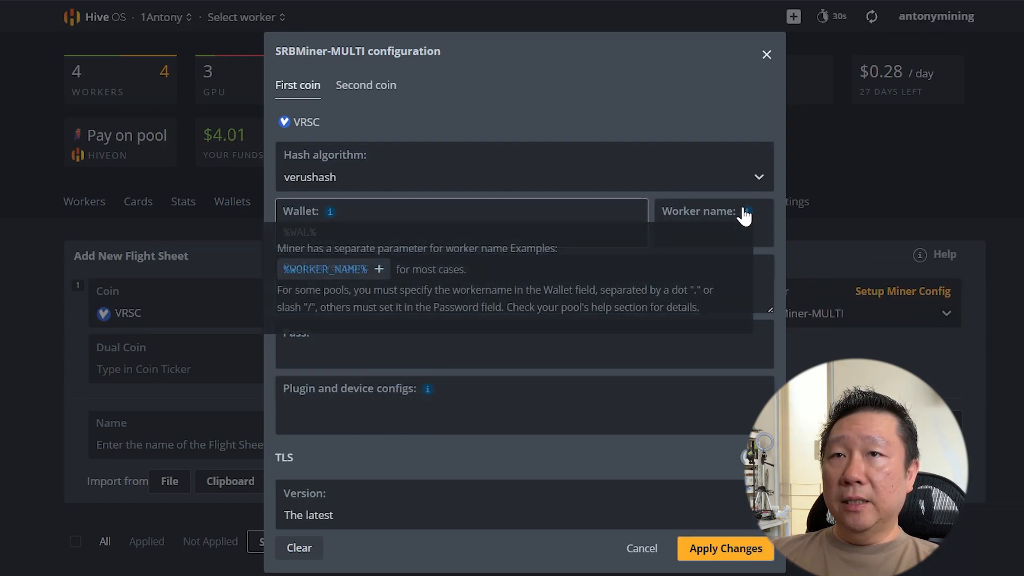
{"action": "left_click", "coordinate": [293, 269]}
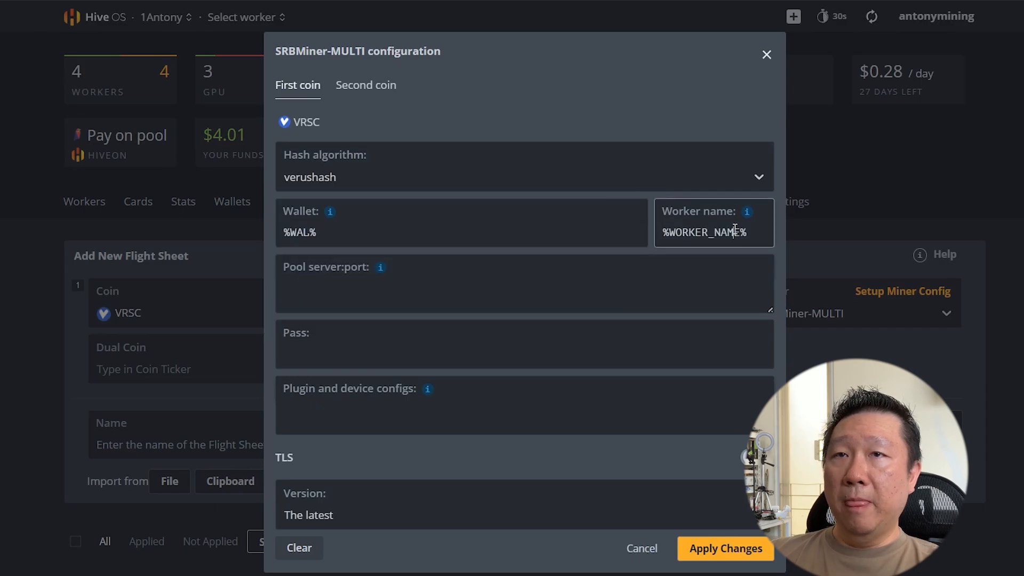
{"action": "triple_click", "coordinate": [735, 229]}
{"action": "key", "text": "ctrl+x"}
{"action": "left_click", "coordinate": [346, 235]}
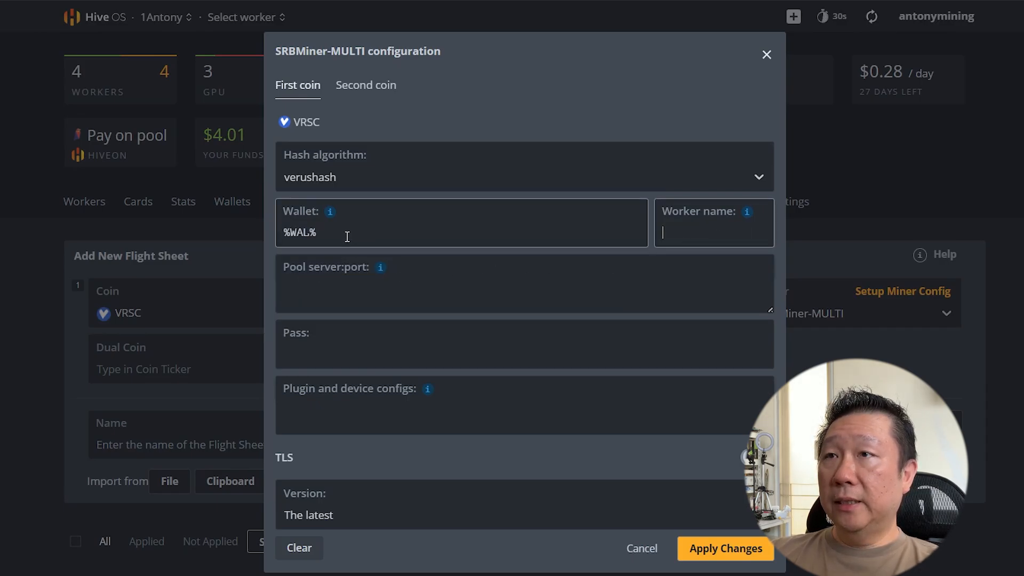
{"action": "type", "text": "."}
{"action": "key", "text": "ctrl+v"}
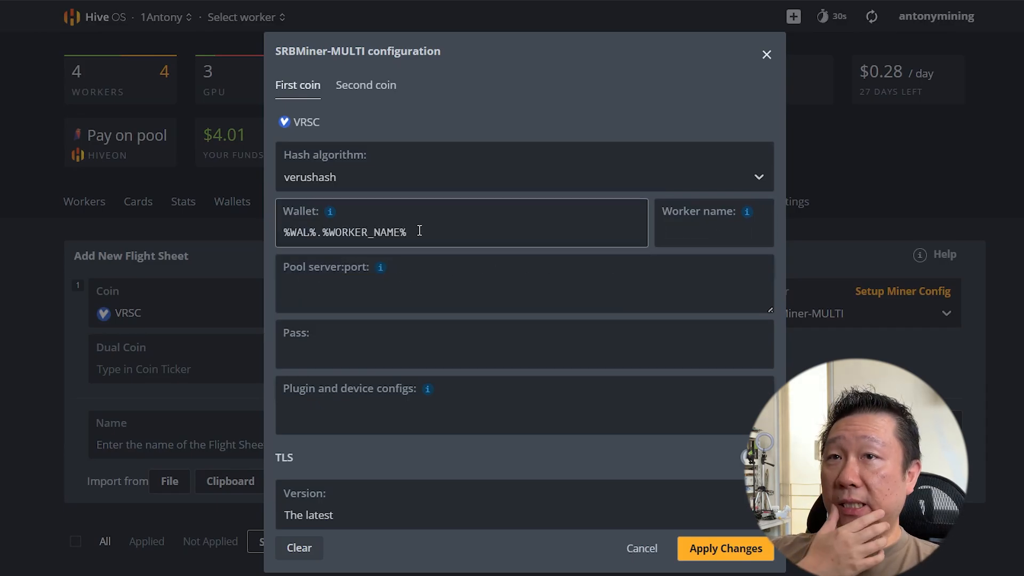
{"action": "mouse_move", "coordinate": [382, 270]}
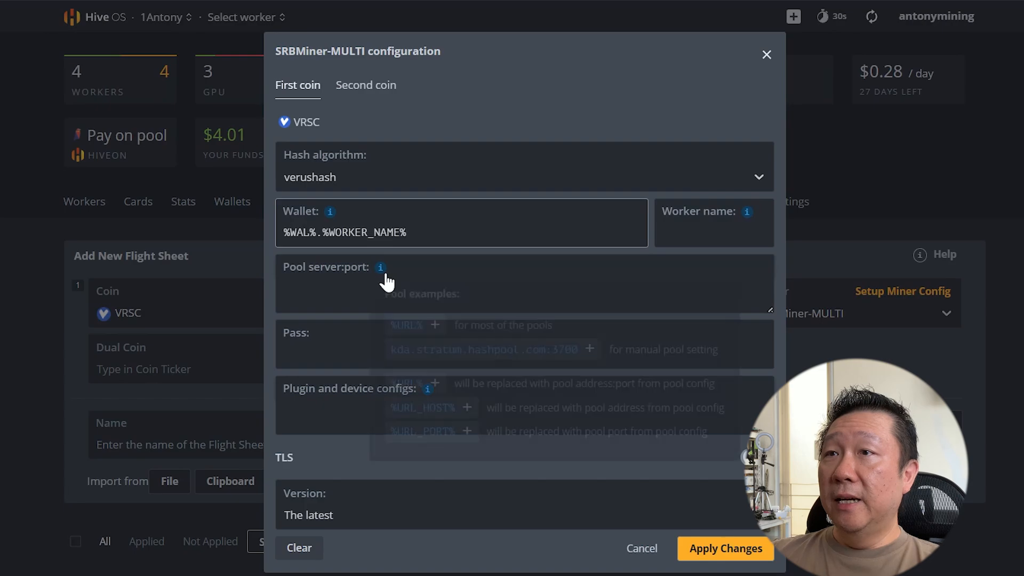
Set Pool server:port to %URL%, password to x, and add --disable-gpu.
{"action": "left_click", "coordinate": [406, 326]}
{"action": "left_click", "coordinate": [320, 353]}
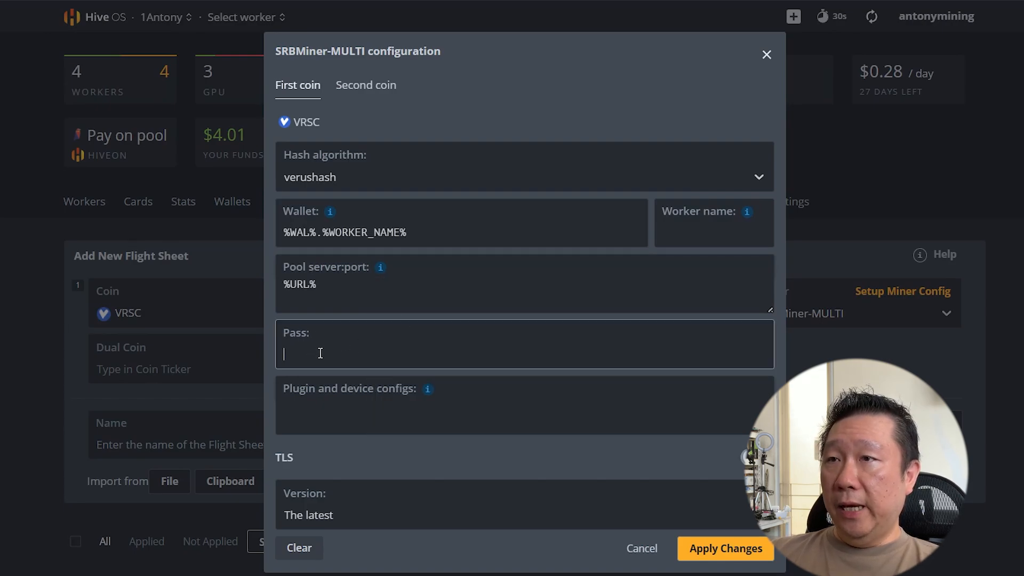
{"action": "type", "text": "x"}
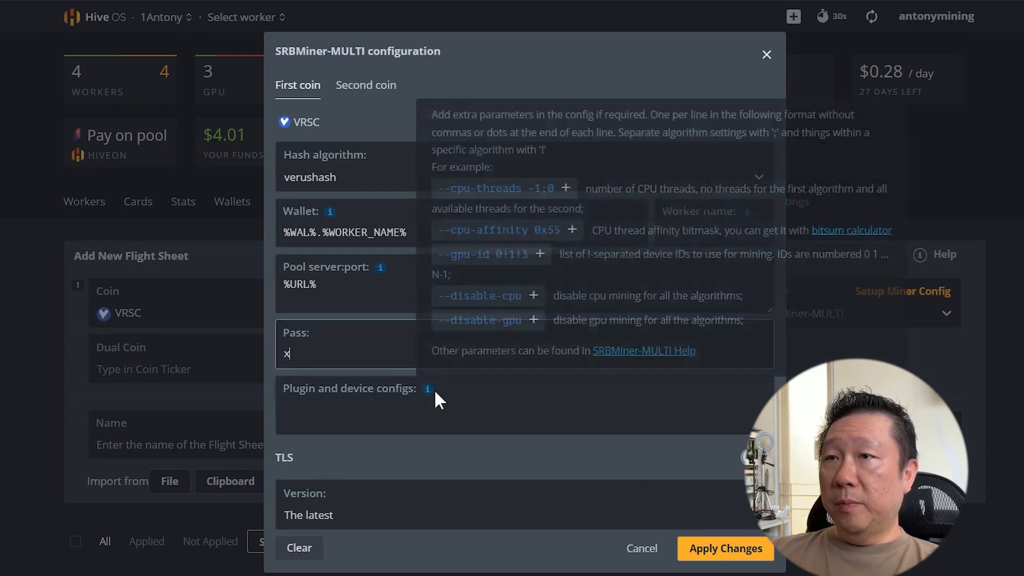
{"action": "mouse_move", "coordinate": [428, 393]}
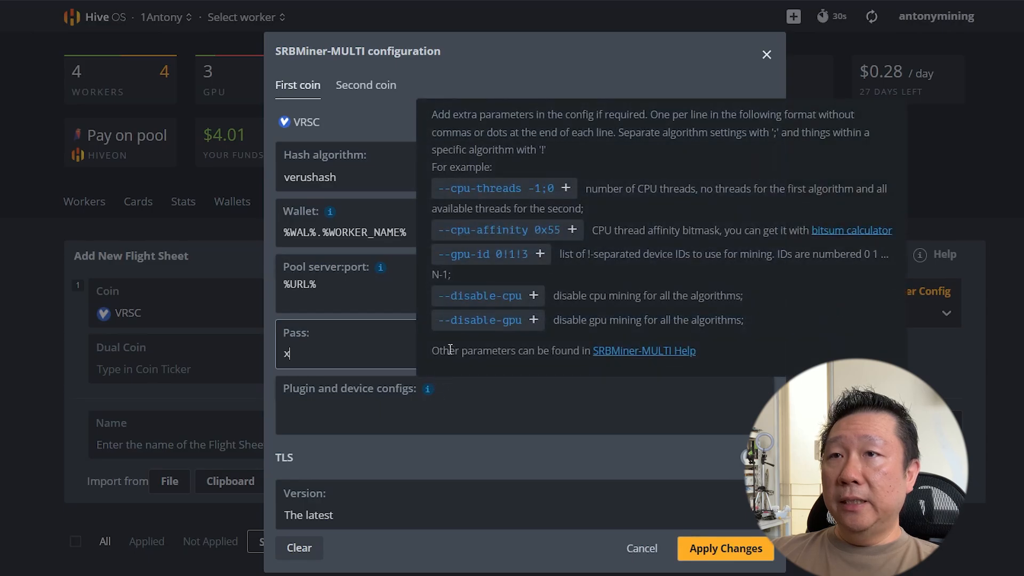
{"action": "left_click", "coordinate": [474, 322]}
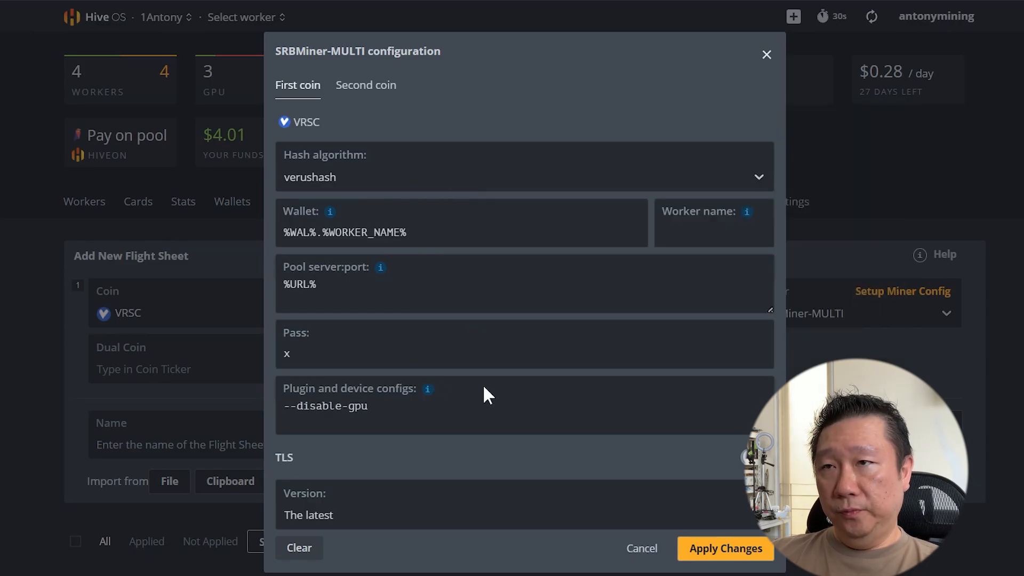
{"action": "mouse_move", "coordinate": [429, 397]}
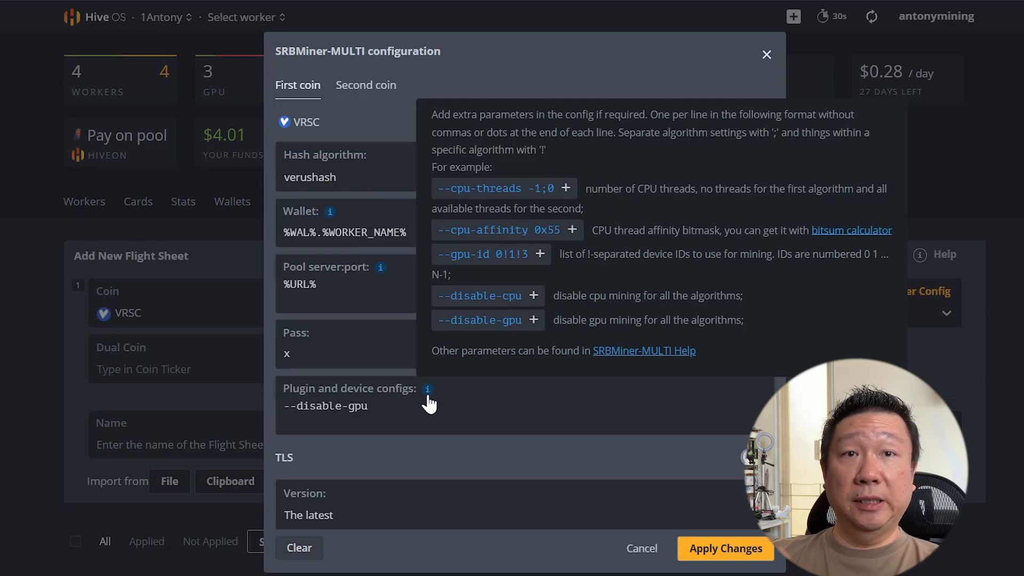
Apply the SRBMiner-MULTI config and create the VRSC flight sheet.
{"action": "left_click", "coordinate": [744, 549]}
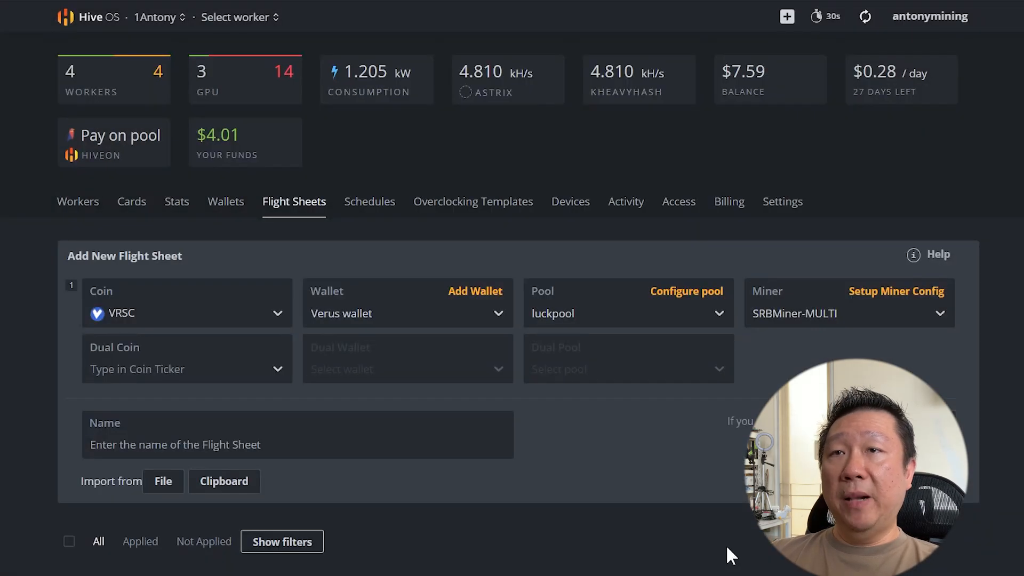
{"action": "left_click", "coordinate": [898, 481]}
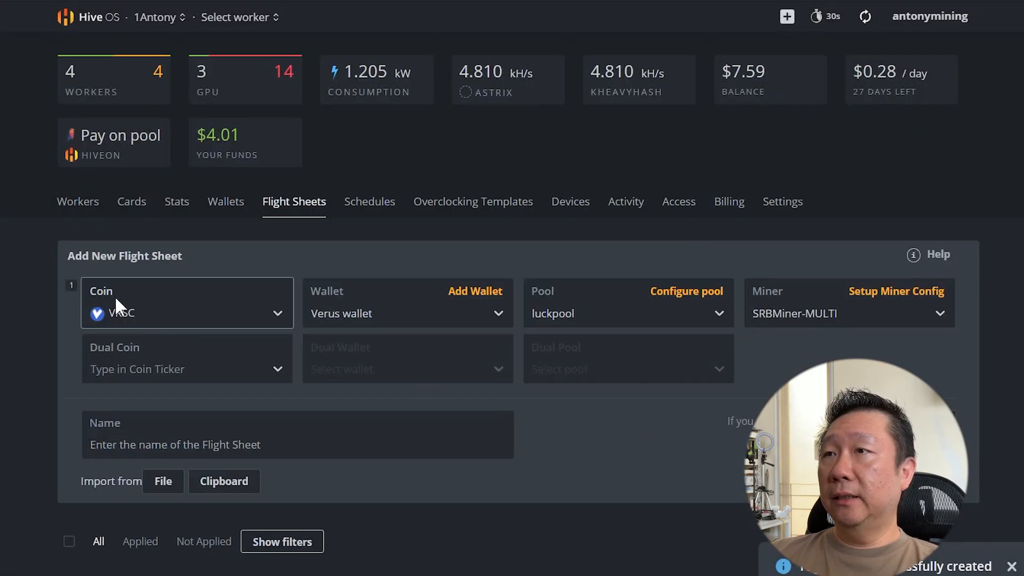
{"action": "scroll", "coordinate": [114, 295], "scroll_direction": "down", "scroll_amount": 9}
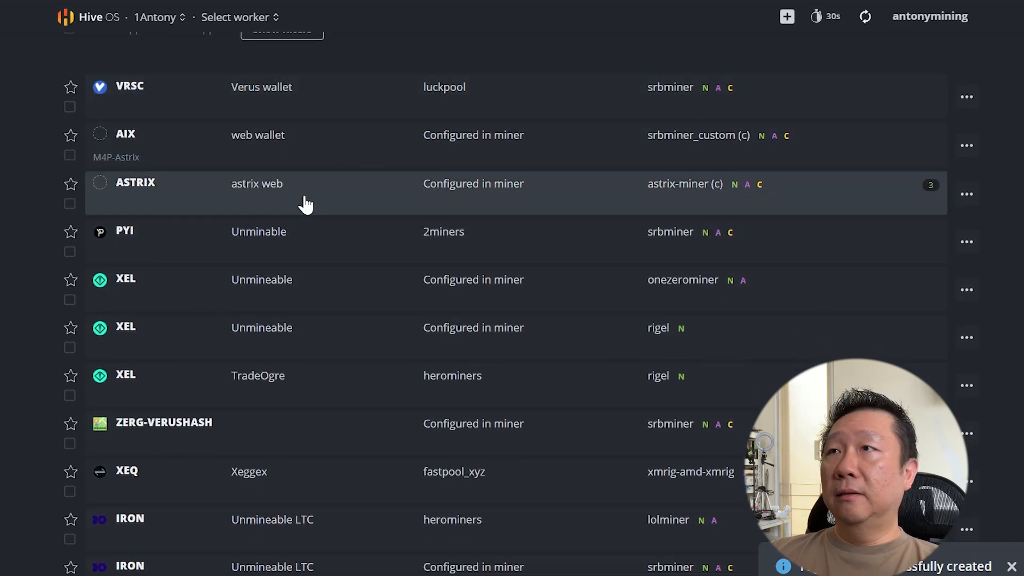
{"action": "scroll", "coordinate": [304, 201], "scroll_direction": "up", "scroll_amount": 9}
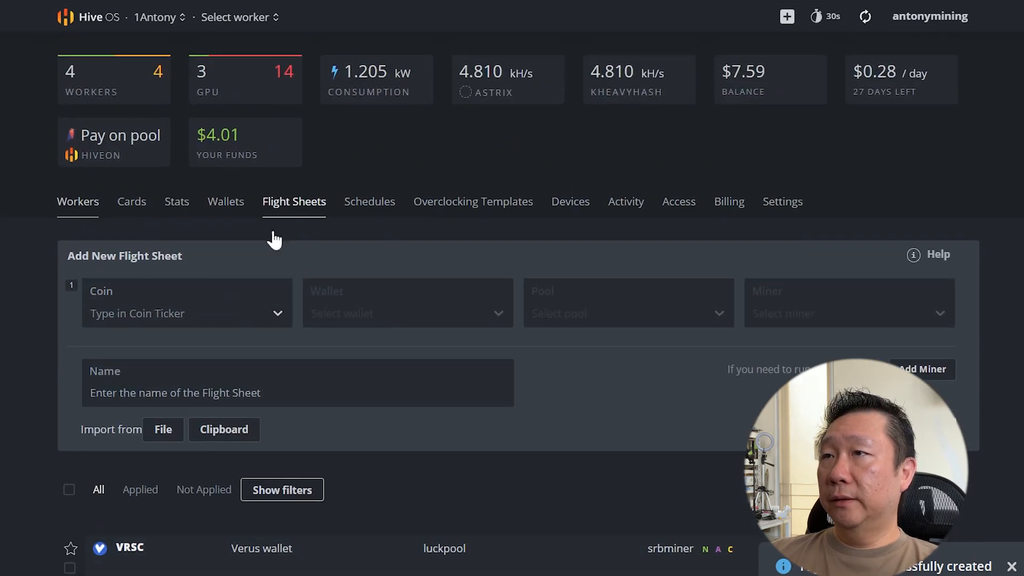
Apply the VRSC flight sheet to the Xeon-E5_2680v4-2 rig and follow its IP link.
{"action": "left_click", "coordinate": [81, 208]}
{"action": "scroll", "coordinate": [183, 476], "scroll_direction": "down", "scroll_amount": 3}
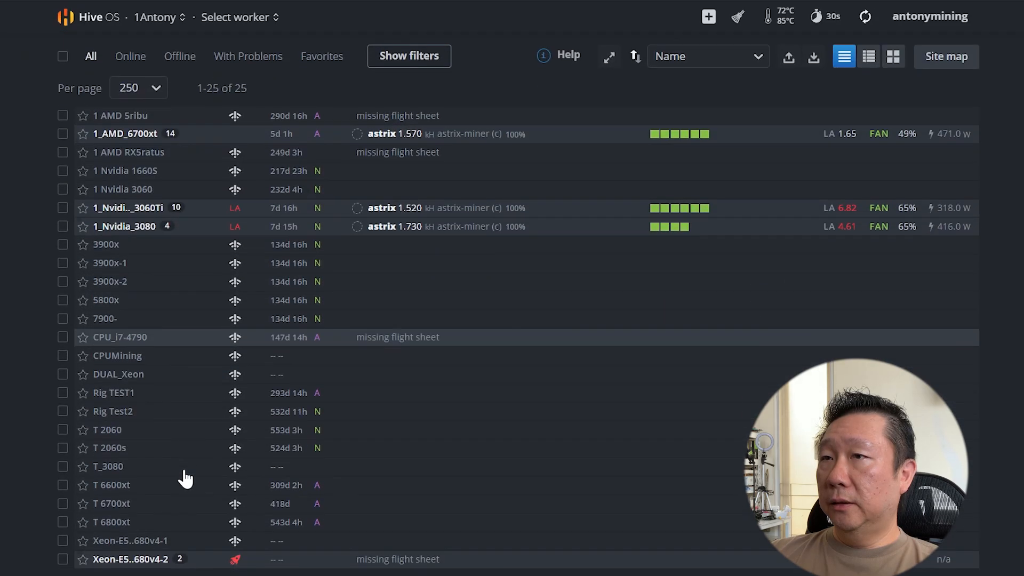
{"action": "left_click", "coordinate": [118, 559]}
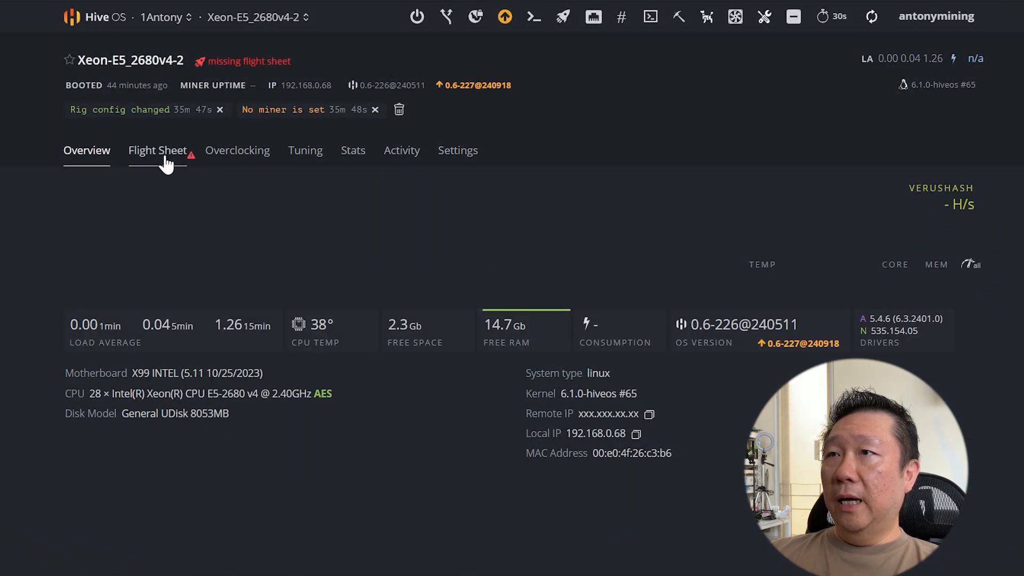
{"action": "left_click", "coordinate": [166, 160]}
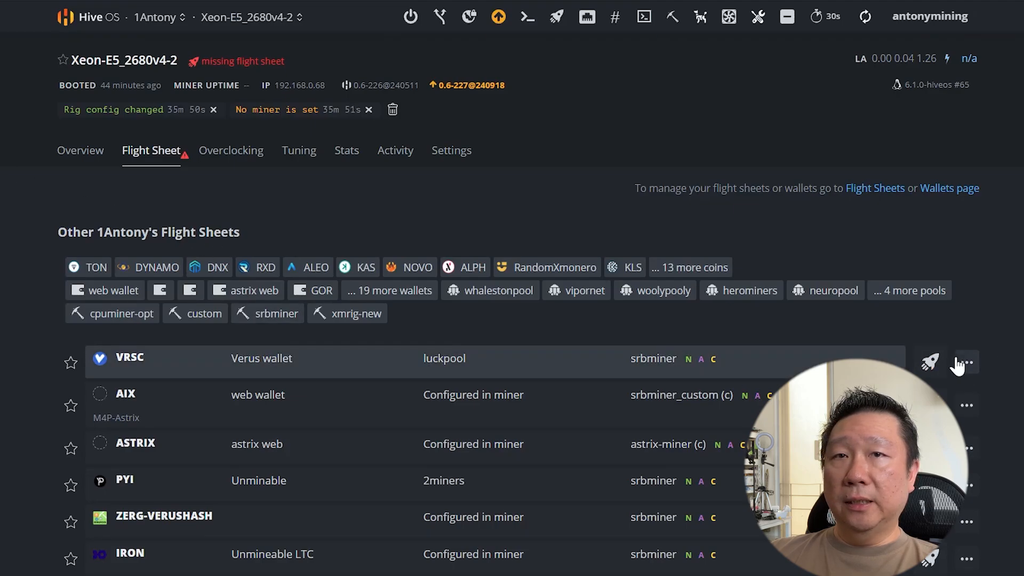
{"action": "left_click", "coordinate": [929, 362]}
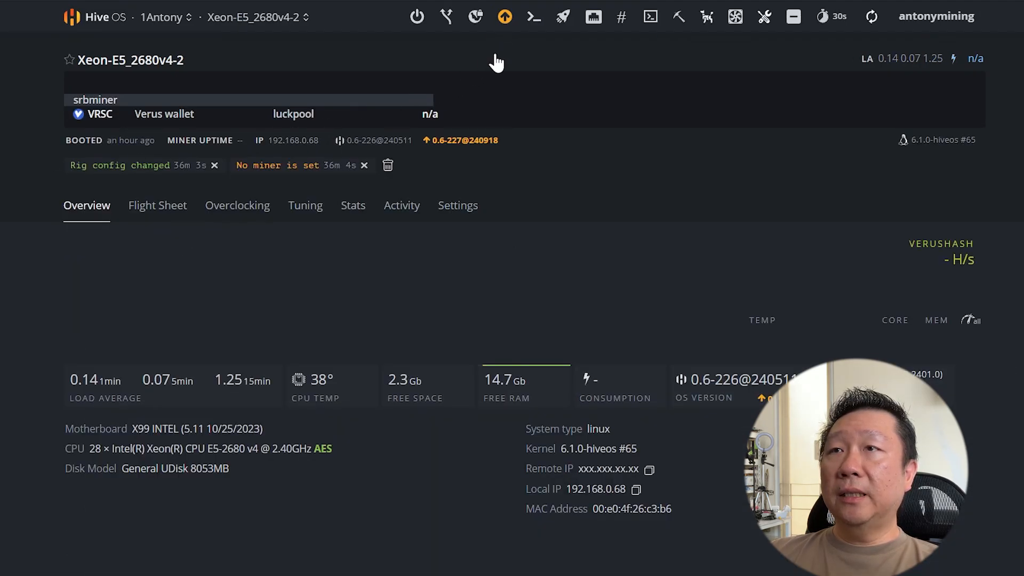
{"action": "left_click", "coordinate": [306, 142]}
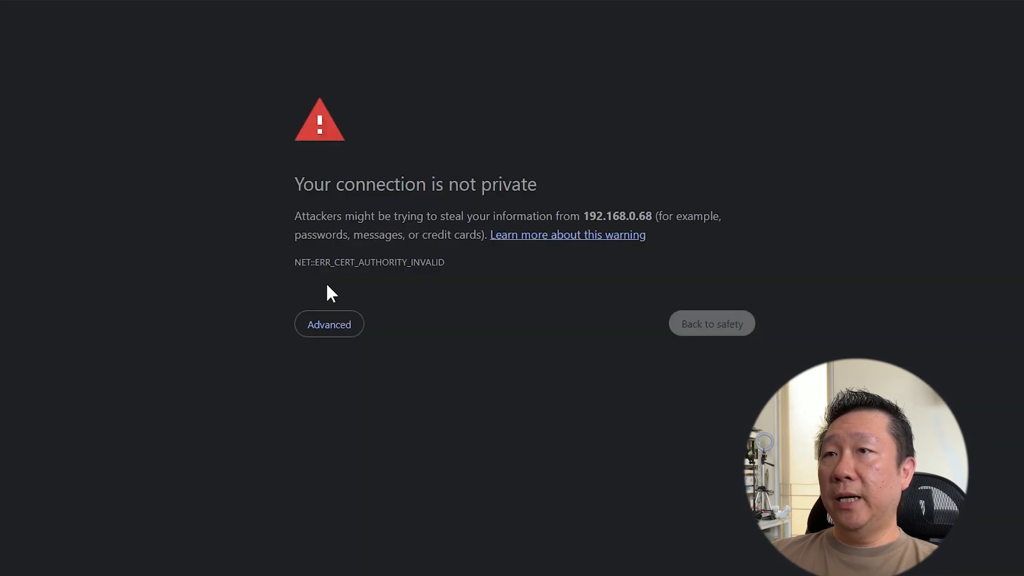
Proceed past the certificate warning to 192.168.0.68, log in, and show the miner screen.
{"action": "left_click", "coordinate": [326, 322]}
{"action": "left_click", "coordinate": [366, 446]}
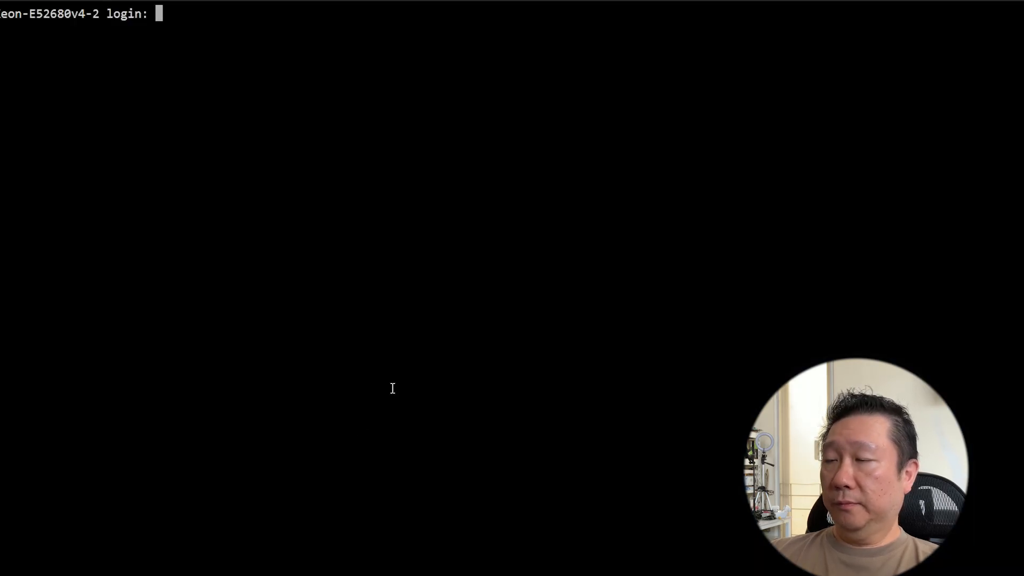
{"action": "key", "text": "Return"}
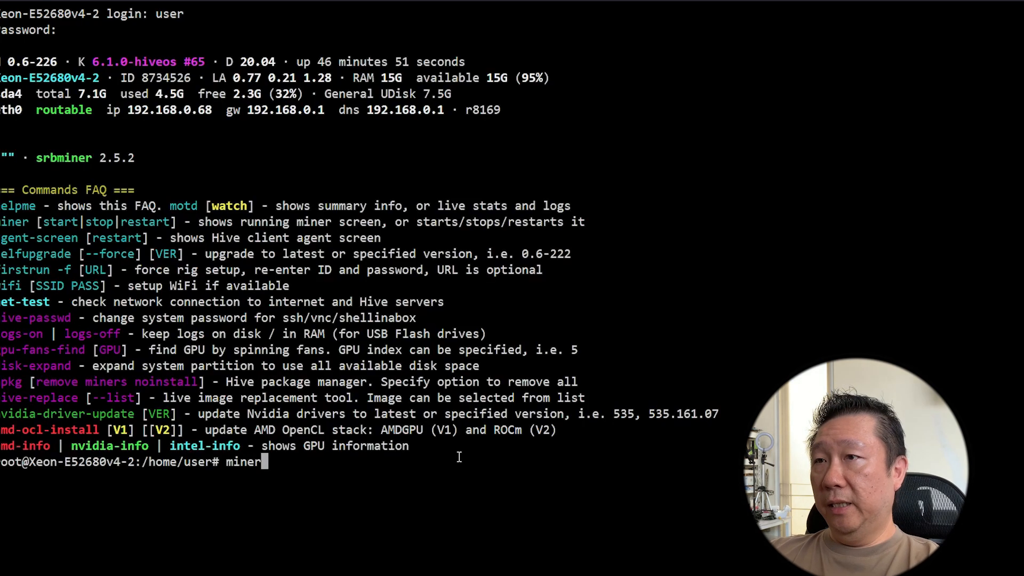
{"action": "key", "text": "Return"}
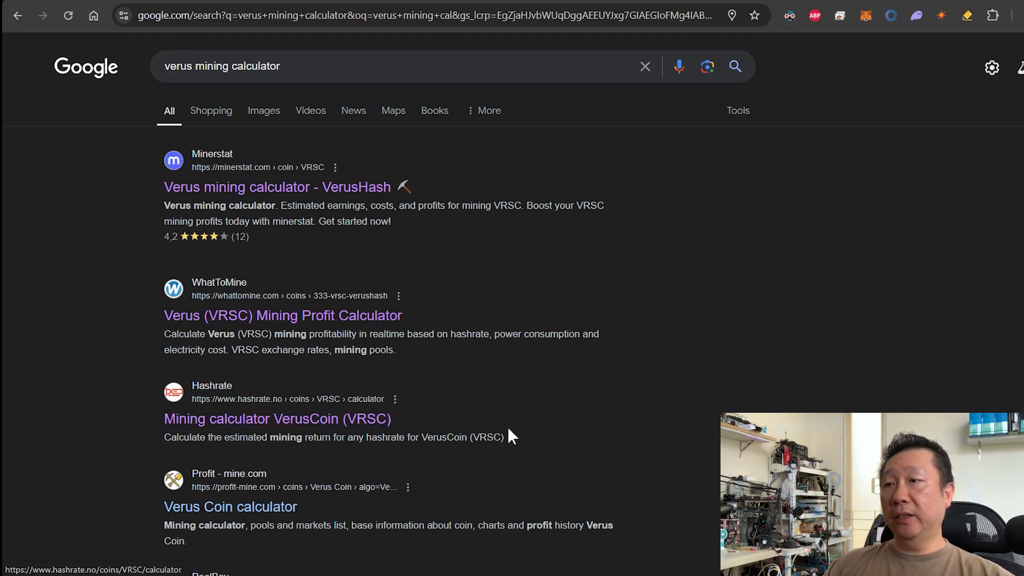
{"action": "scroll", "coordinate": [507, 433], "scroll_direction": "down", "scroll_amount": 3}
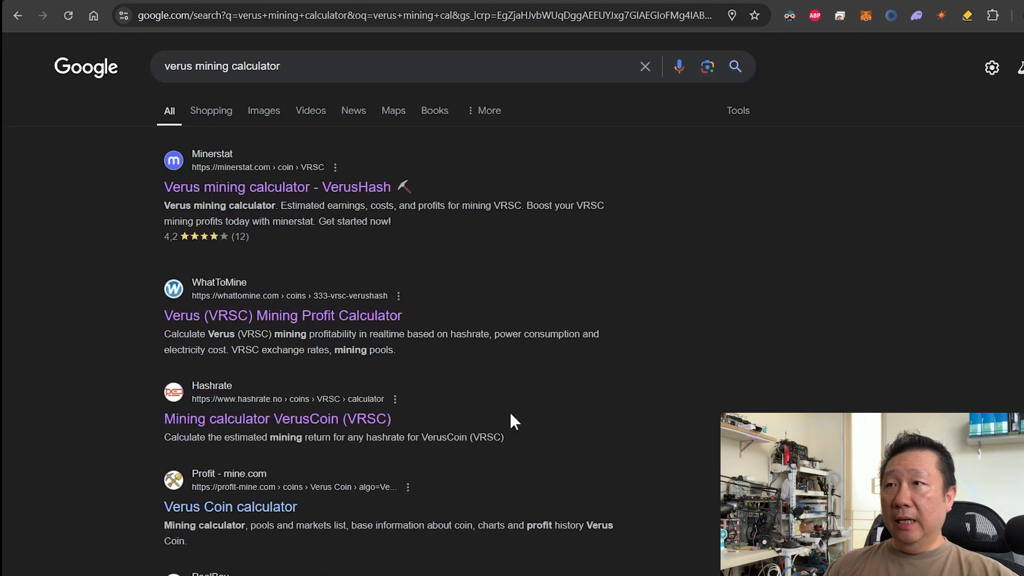
{"action": "scroll", "coordinate": [509, 419], "scroll_direction": "up", "scroll_amount": 4}
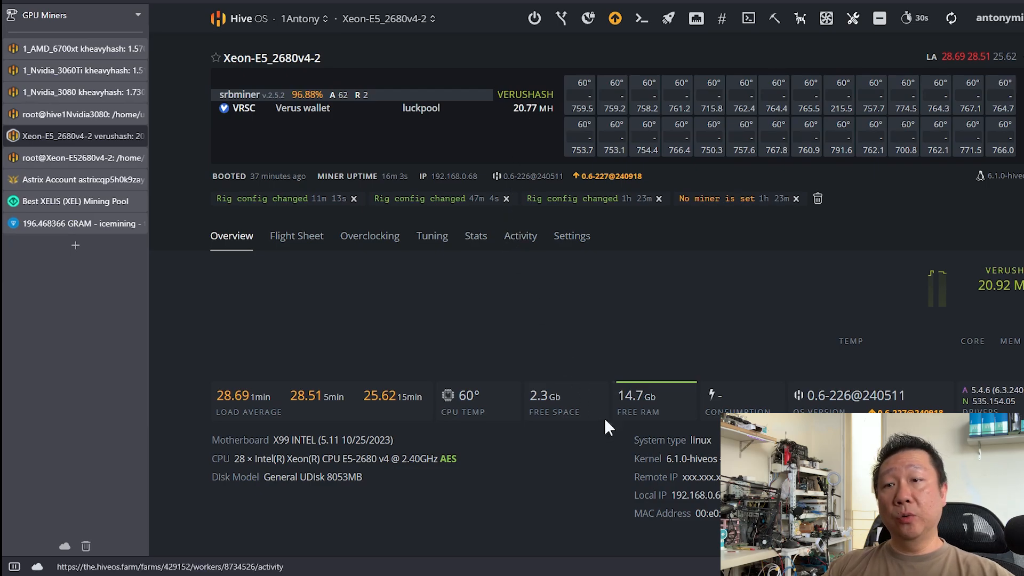
Switch to the hashrate.no VRSC calculator showing 20 Mh/s at 133 watts.
{"action": "left_click", "coordinate": [634, 542]}
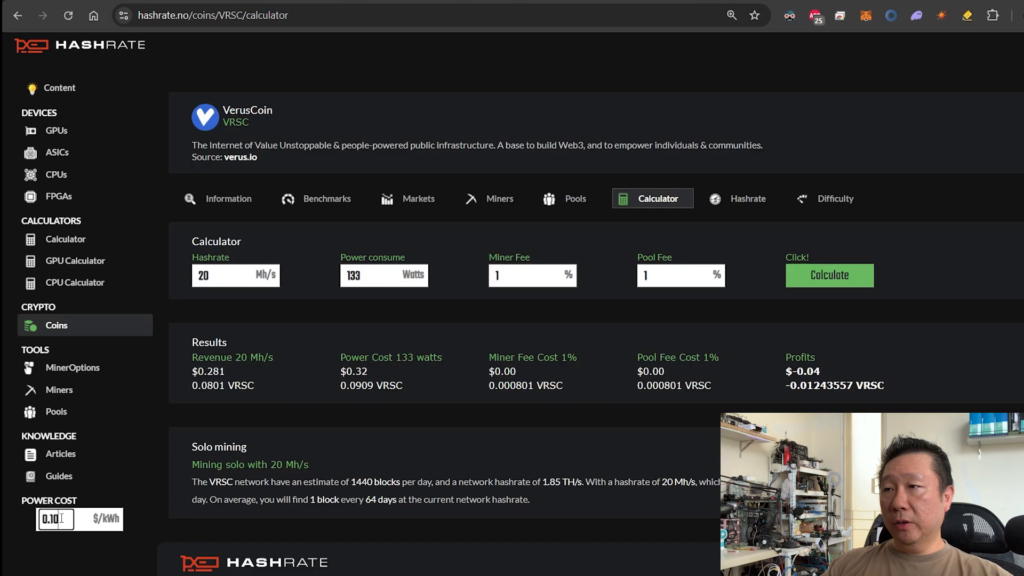
Select the 0.10 $/kWh power cost and recalculate the VRSC profit.
{"action": "left_click_drag", "start_coordinate": [41, 518], "coordinate": [71, 518]}
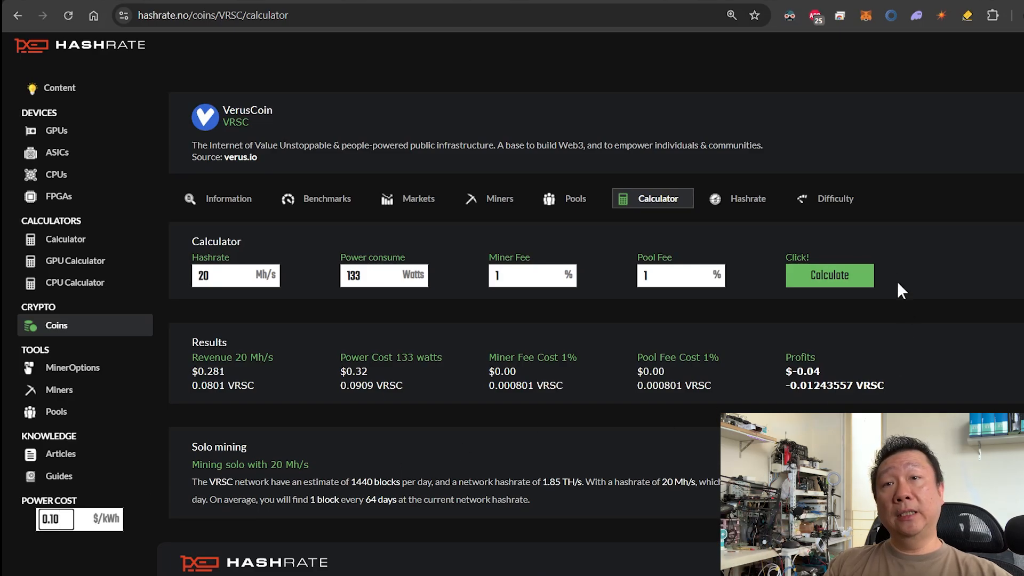
{"action": "left_click", "coordinate": [816, 276]}
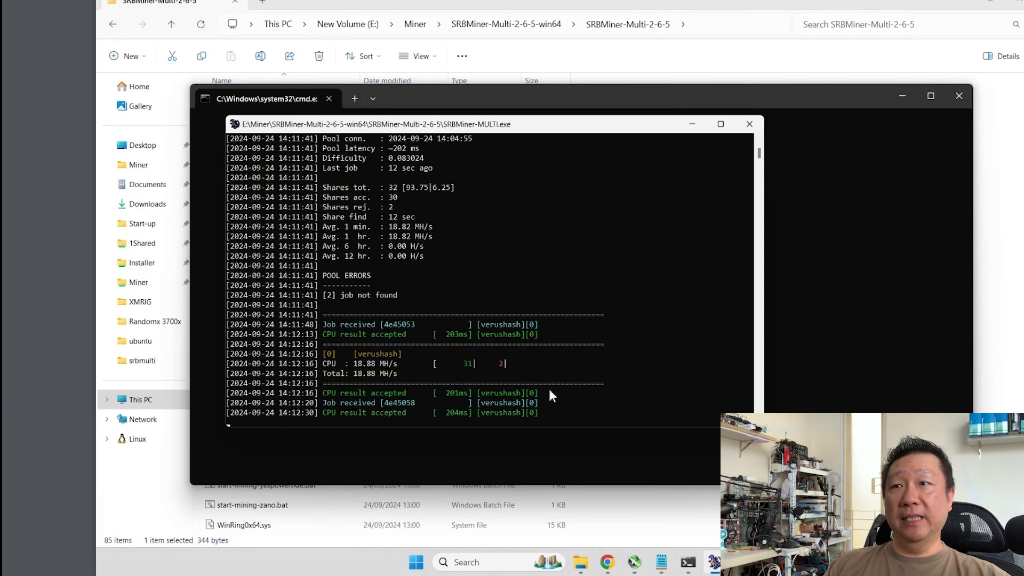
Return from the SRBMiner console (18.88 MH/s) to the hashrate.no VerusCoin calculator preview.
{"action": "mouse_move", "coordinate": [608, 562]}
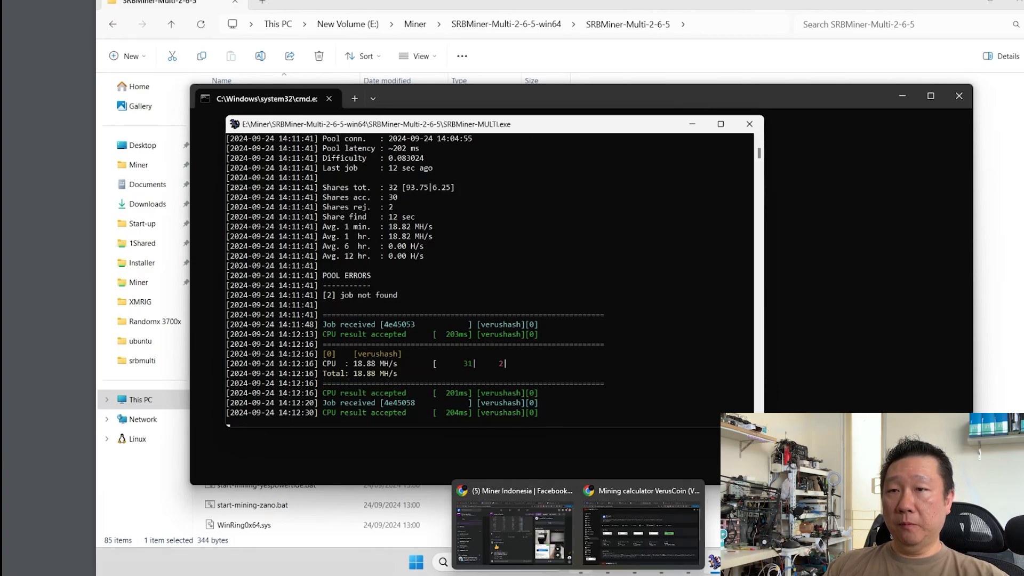
{"action": "left_click", "coordinate": [640, 525]}
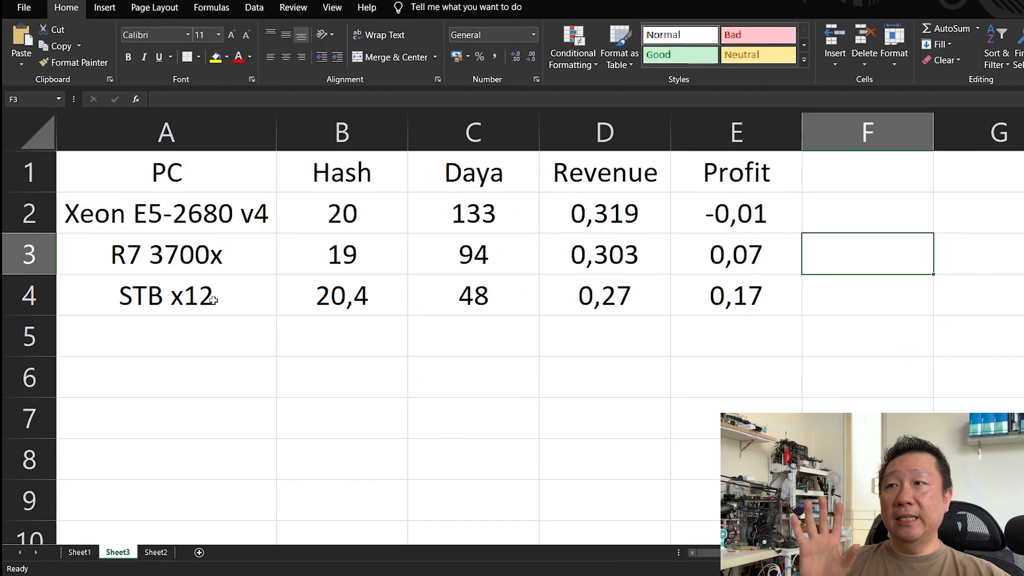
In Excel, enter the STB x12 row's hash formula +1,7*12 (20,4) and power +4*12 (48).
{"action": "left_click", "coordinate": [213, 301]}
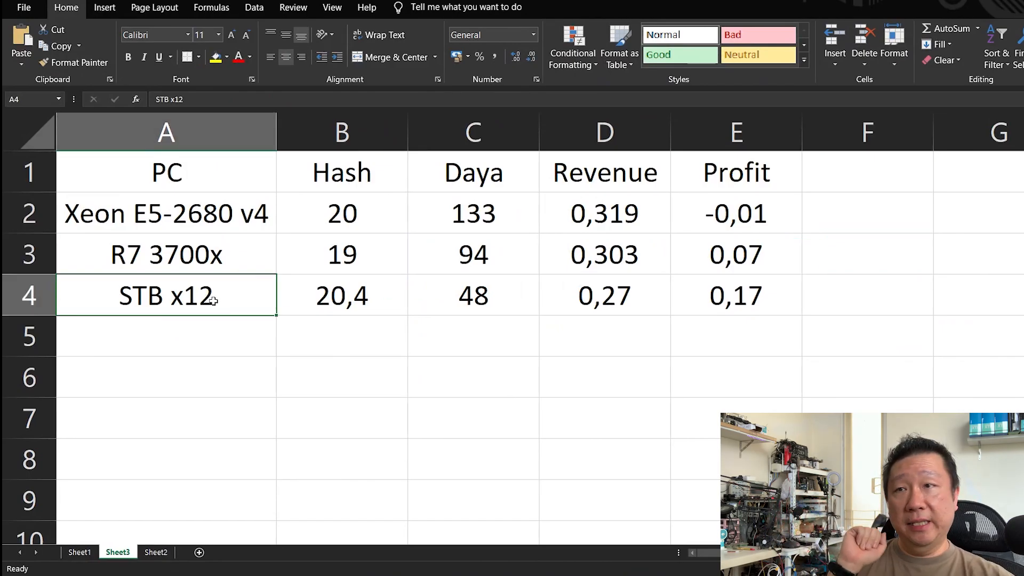
{"action": "key", "text": "Right"}
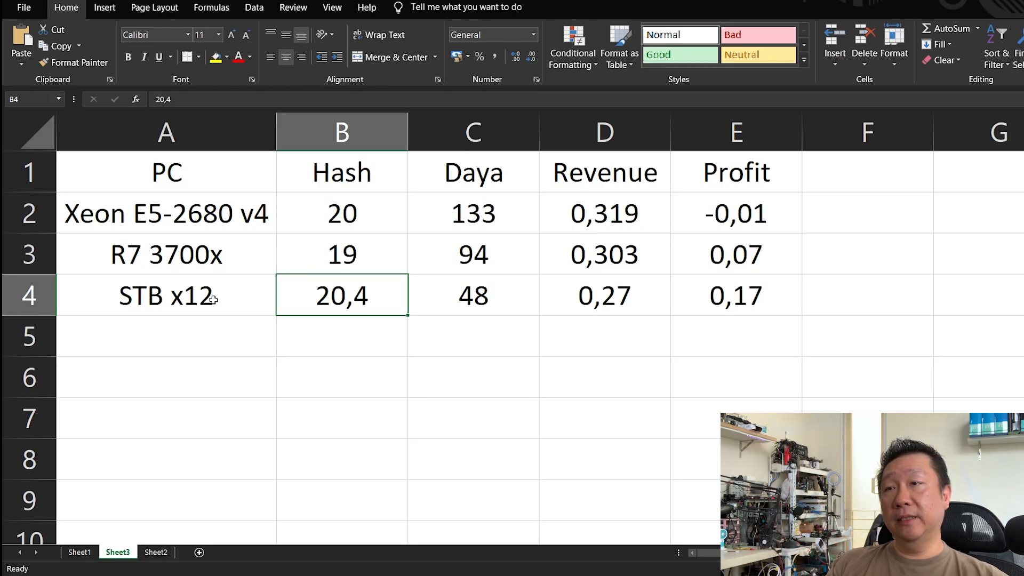
{"action": "type", "text": "1,7"}
{"action": "key", "text": "BackSpace"}
{"action": "key", "text": "BackSpace"}
{"action": "key", "text": "BackSpace"}
{"action": "type", "text": "+"}
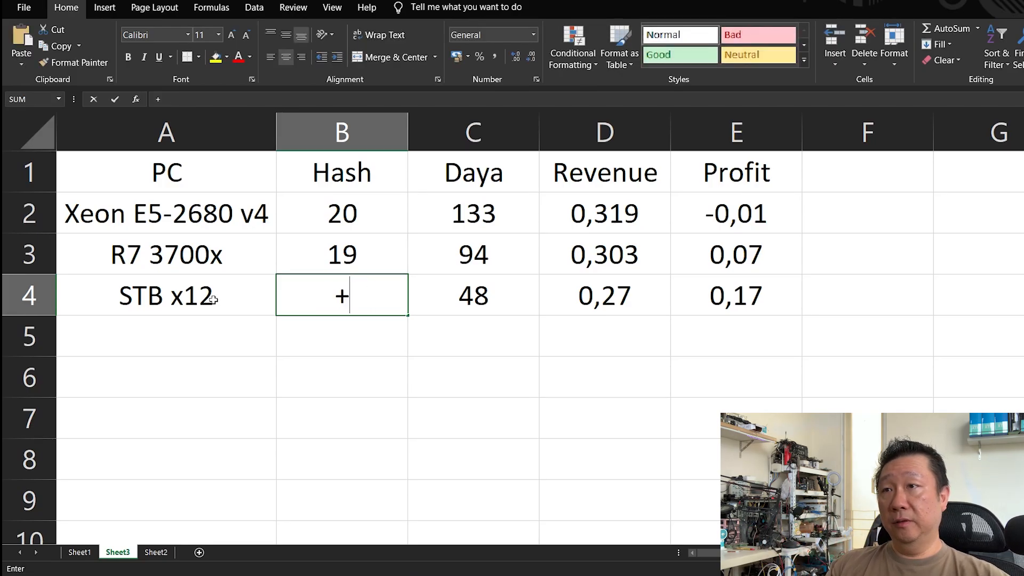
{"action": "type", "text": "1,7*12"}
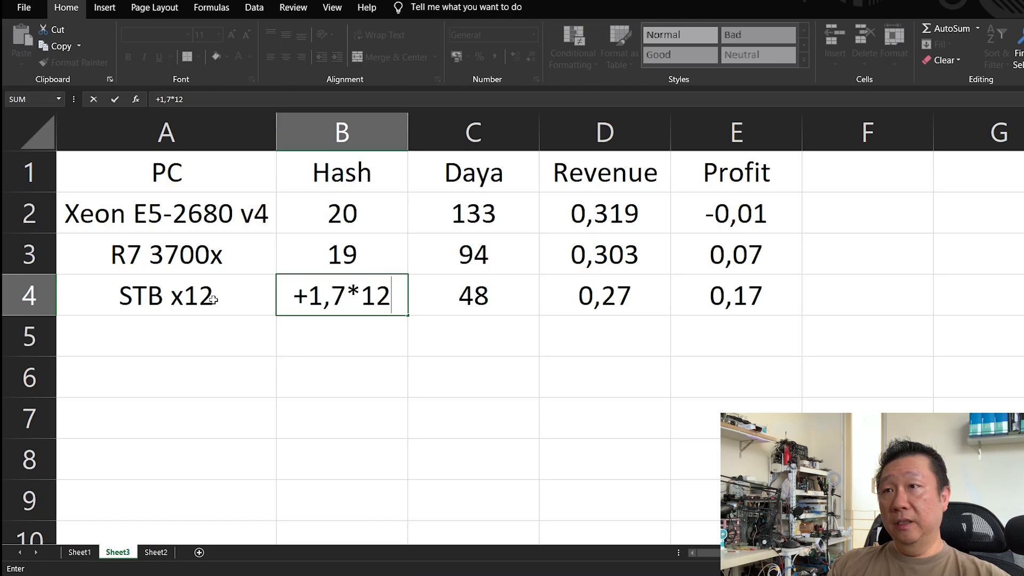
{"action": "key", "text": "Tab"}
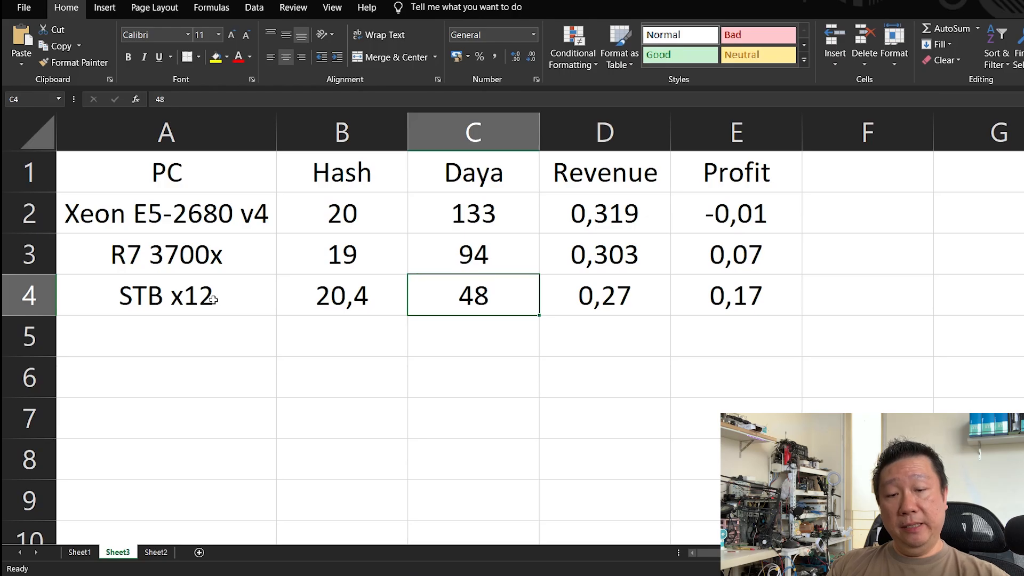
{"action": "type", "text": "+4*12"}
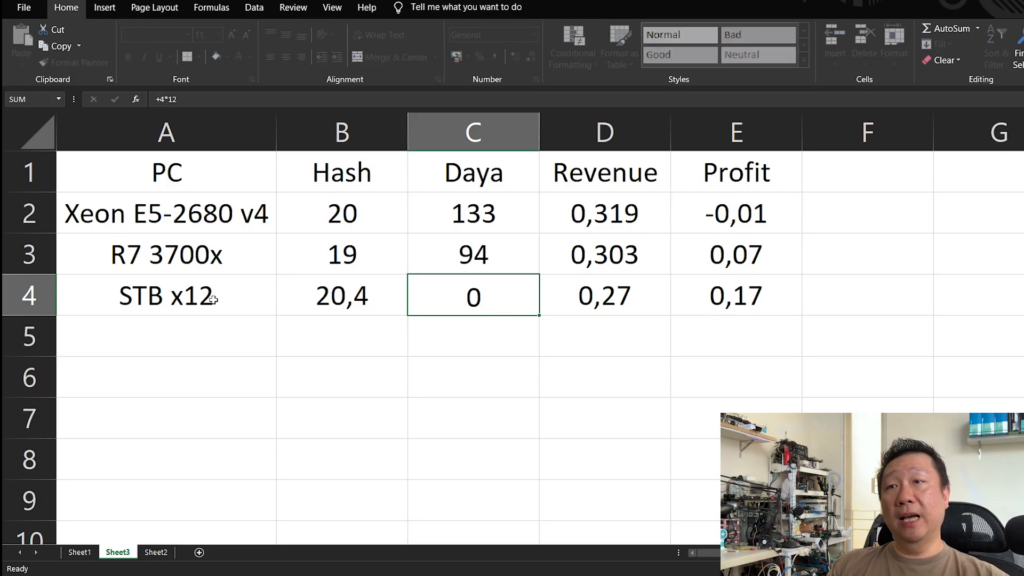
{"action": "key", "text": "Tab"}
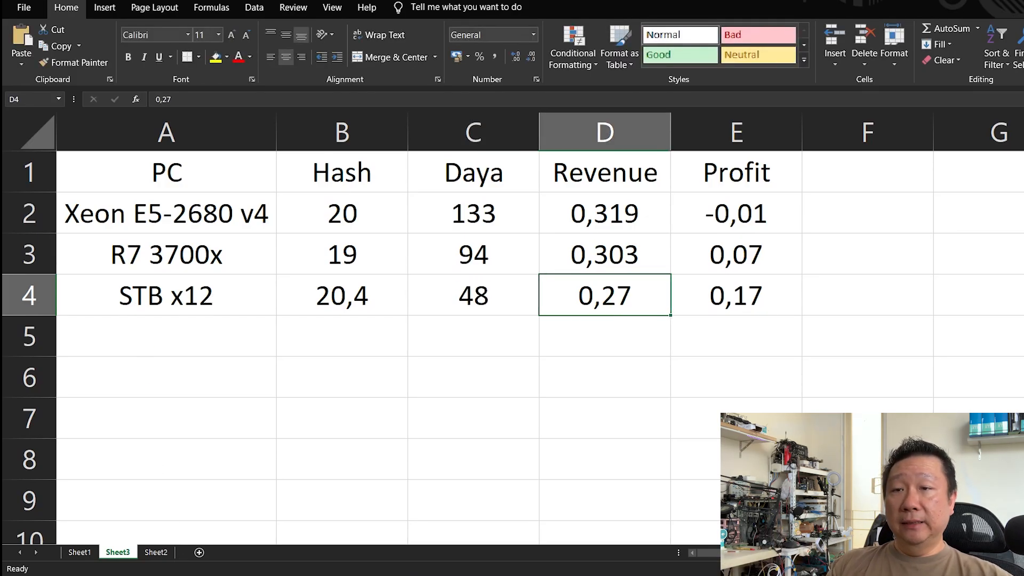
{"action": "mouse_move", "coordinate": [566, 575]}
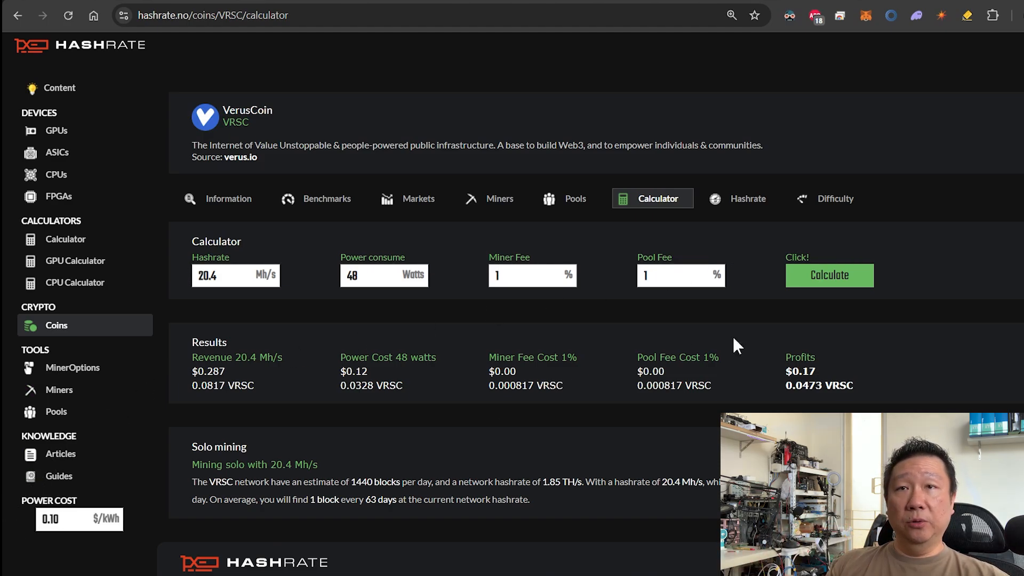
Recalculate hashrate.no profit for 20.4 Mh/s at 48 W, then return to the spreadsheet.
{"action": "left_click", "coordinate": [844, 282]}
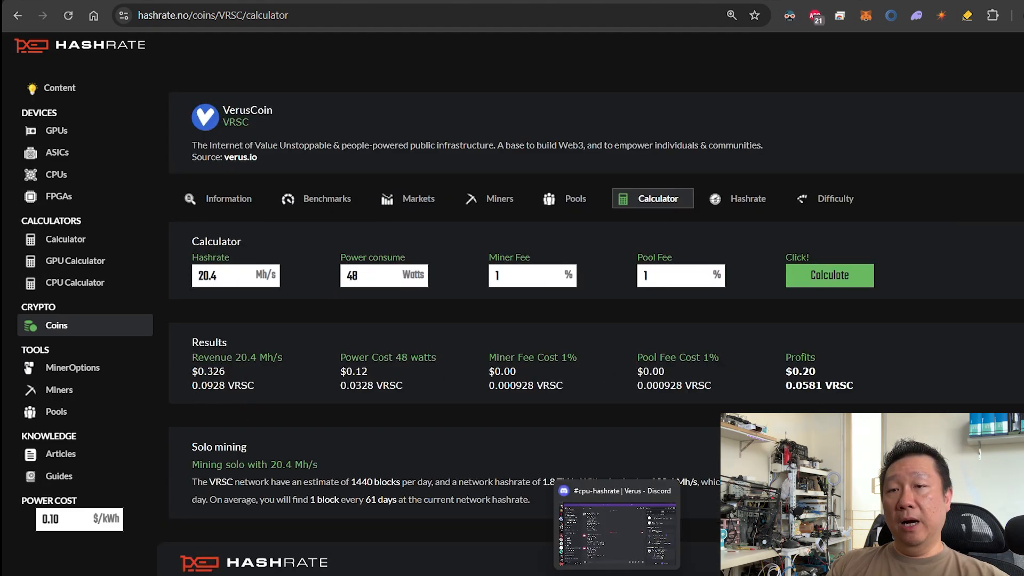
{"action": "left_click", "coordinate": [619, 575]}
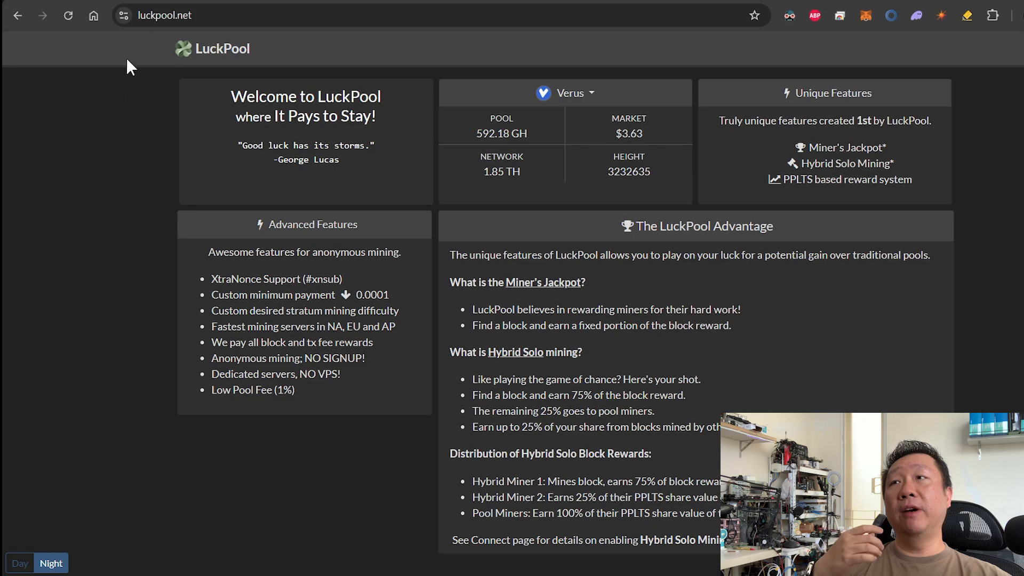
From LuckPool's Verus Get Started page, look up the saved wallet address and review its miner stats.
{"action": "left_click", "coordinate": [578, 102]}
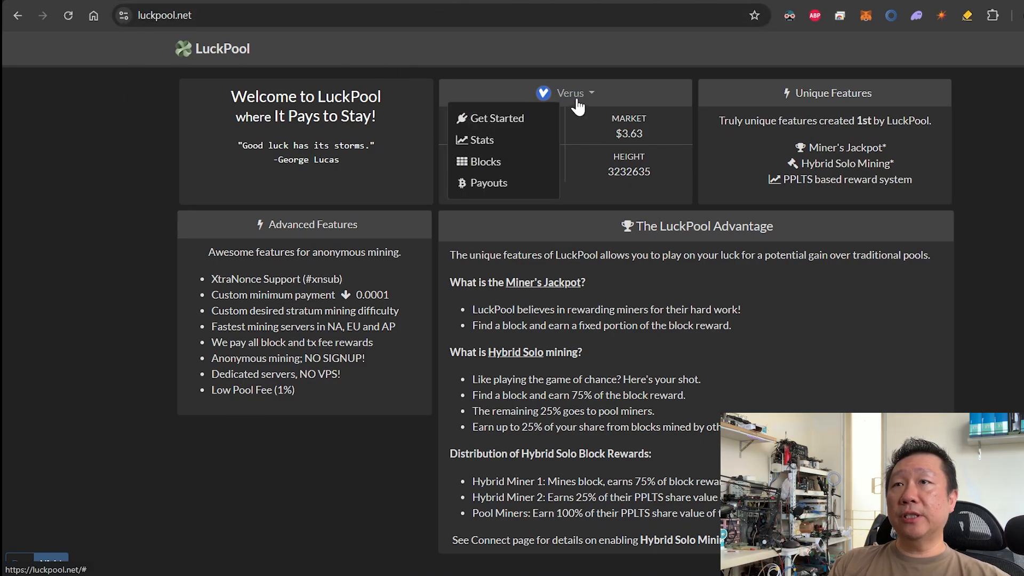
{"action": "left_click", "coordinate": [496, 126]}
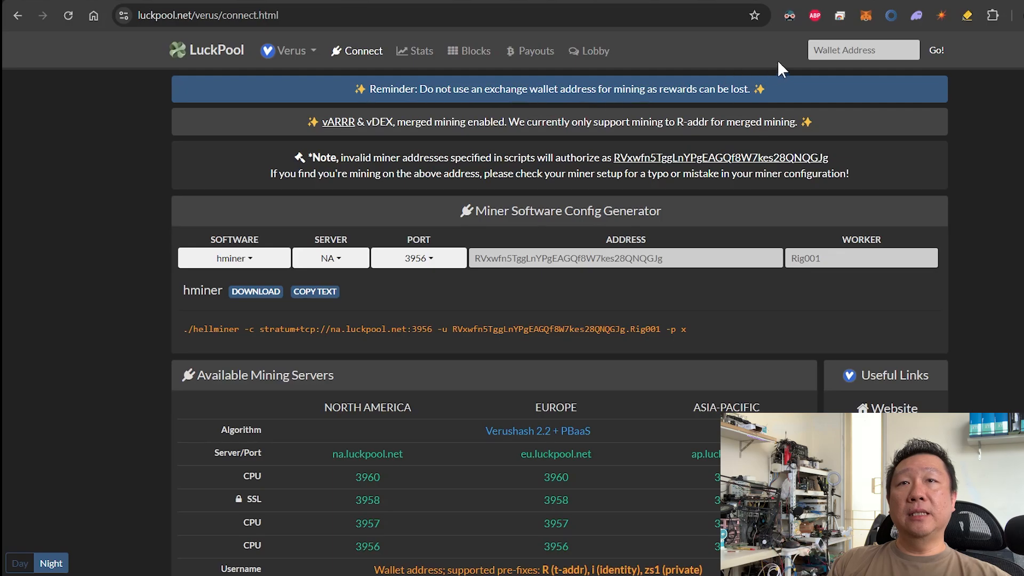
{"action": "left_click", "coordinate": [851, 42]}
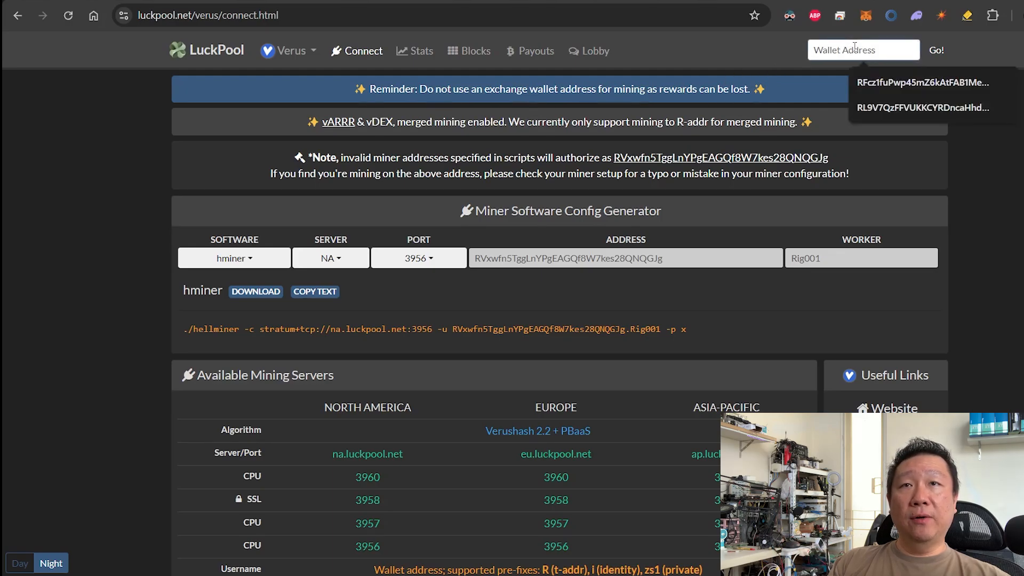
{"action": "left_click", "coordinate": [873, 75]}
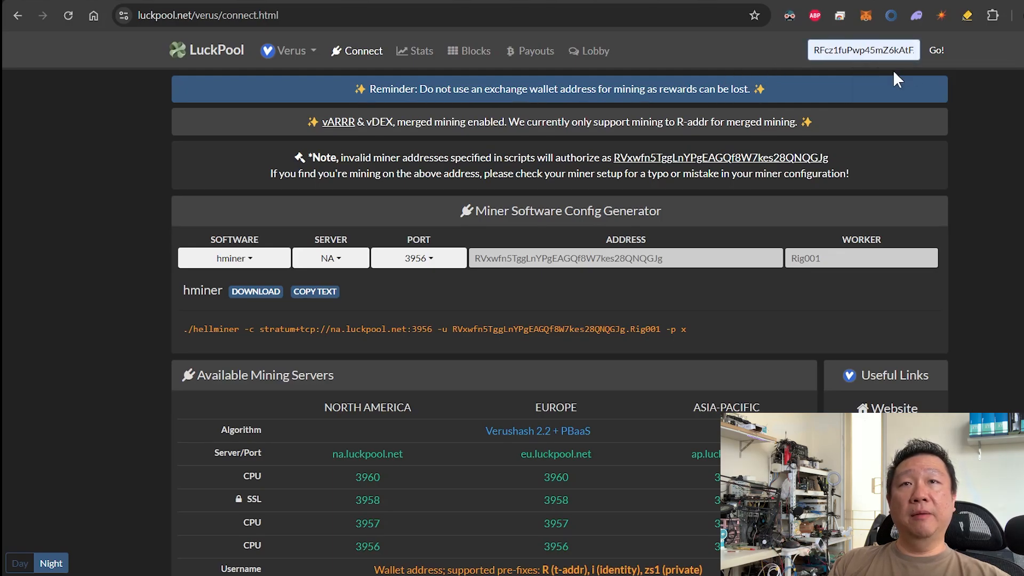
{"action": "left_click", "coordinate": [935, 50]}
{"action": "scroll", "coordinate": [564, 288], "scroll_direction": "down", "scroll_amount": 10}
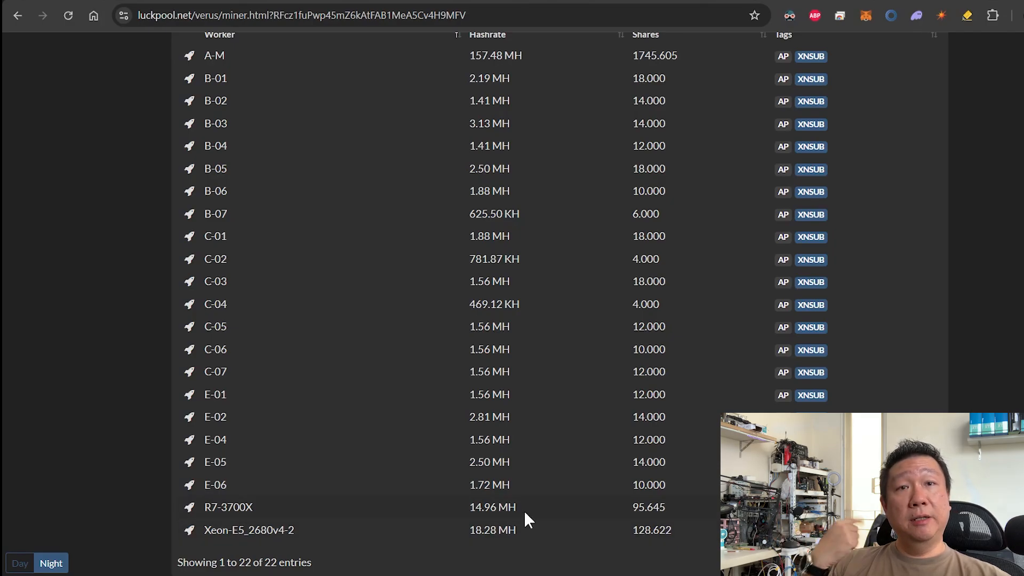
{"action": "scroll", "coordinate": [525, 518], "scroll_direction": "up", "scroll_amount": 6}
{"action": "scroll", "coordinate": [731, 400], "scroll_direction": "up", "scroll_amount": 3}
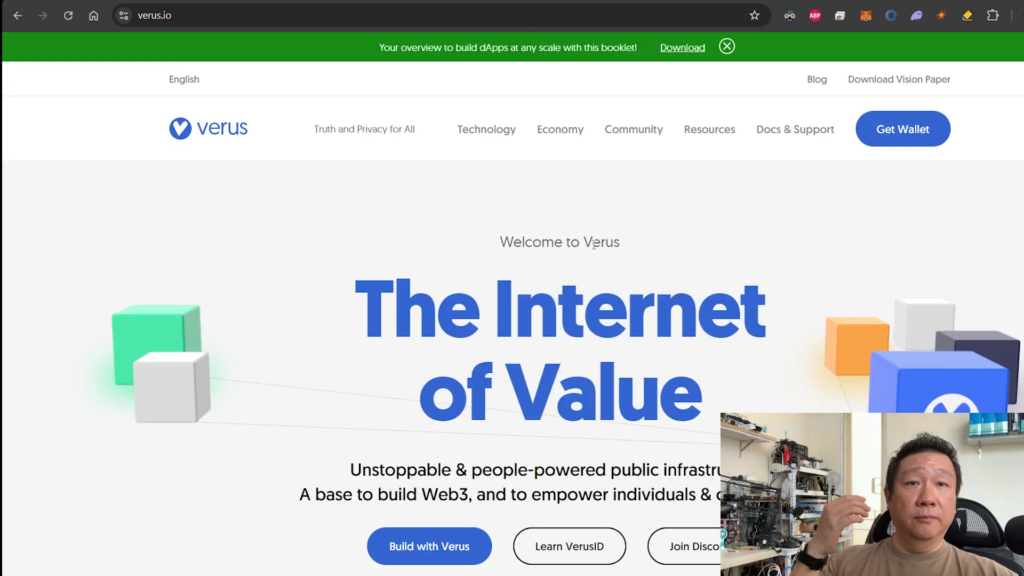
Scroll verus.io down to the footer's Discord Server and Telegram Community links.
{"action": "scroll", "coordinate": [610, 283], "scroll_direction": "down", "scroll_amount": 20}
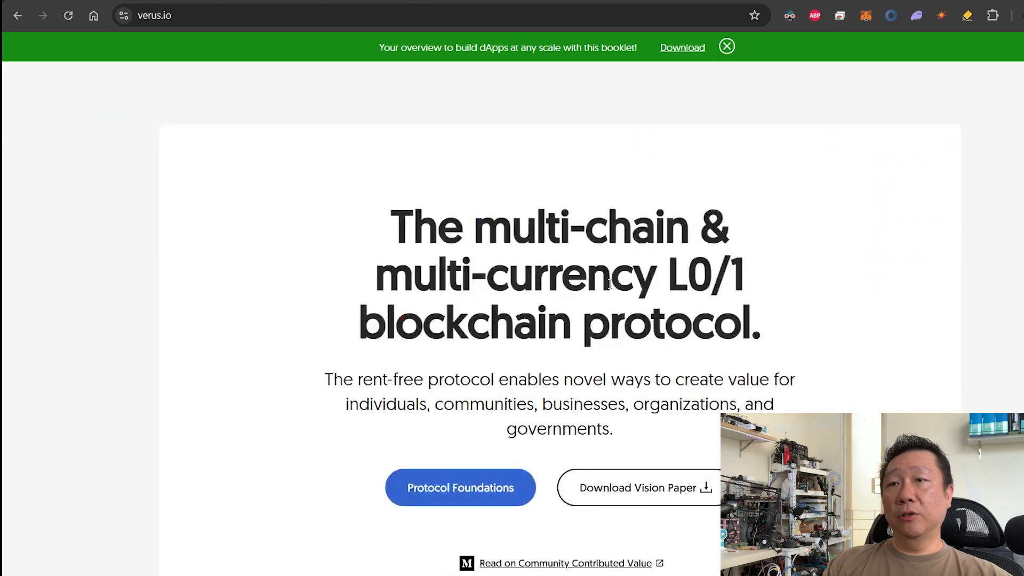
{"action": "scroll", "coordinate": [610, 283], "scroll_direction": "down", "scroll_amount": 20}
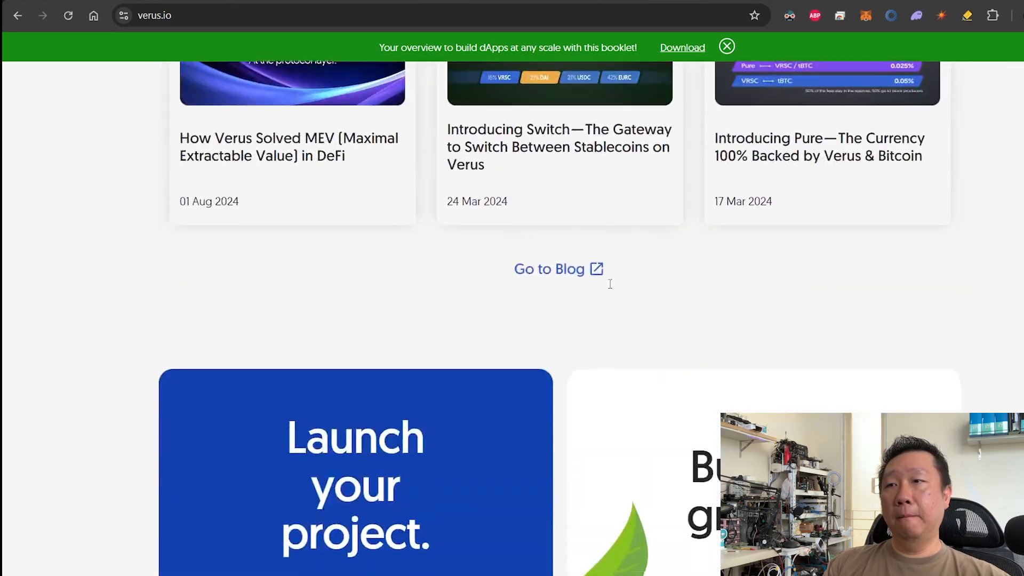
{"action": "scroll", "coordinate": [610, 283], "scroll_direction": "down", "scroll_amount": 10}
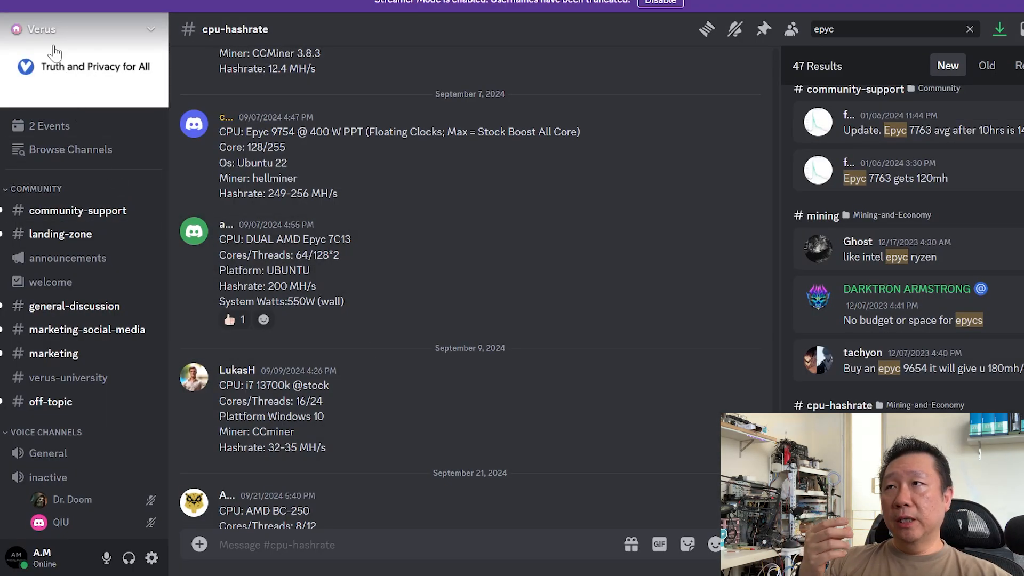
Search the Verus Discord for epyc and open the dual Epyc 7C13 cpu-hashrate post.
{"action": "scroll", "coordinate": [107, 327], "scroll_direction": "down", "scroll_amount": 10}
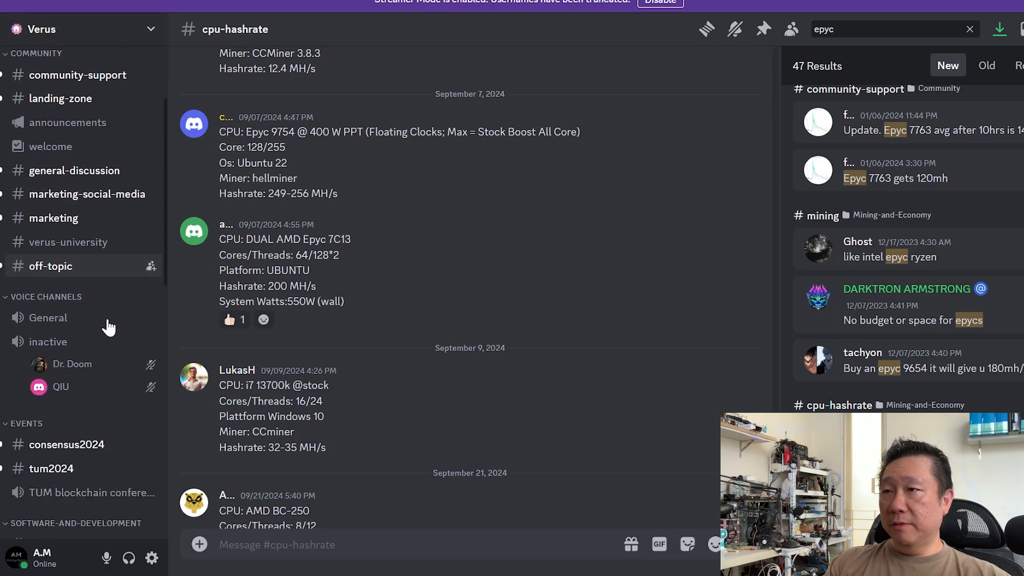
{"action": "scroll", "coordinate": [80, 266], "scroll_direction": "down", "scroll_amount": 5}
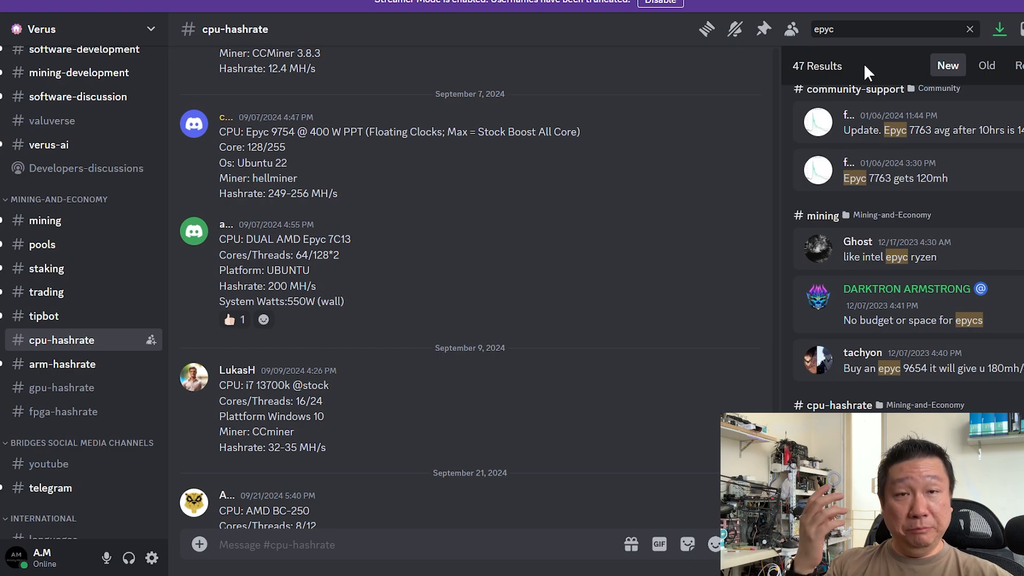
{"action": "left_click", "coordinate": [872, 30]}
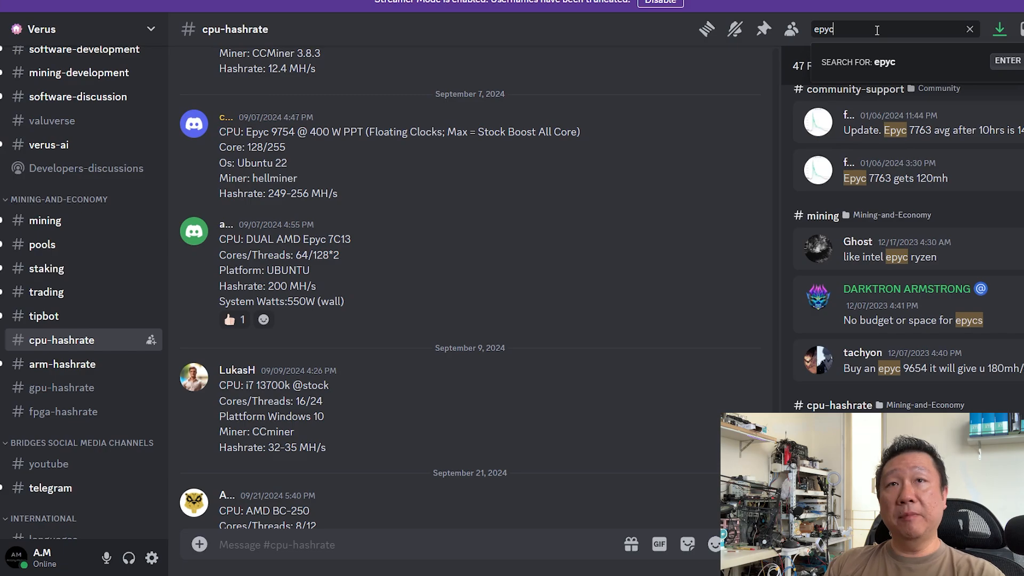
{"action": "key", "text": "Return"}
{"action": "scroll", "coordinate": [877, 169], "scroll_direction": "down", "scroll_amount": 10}
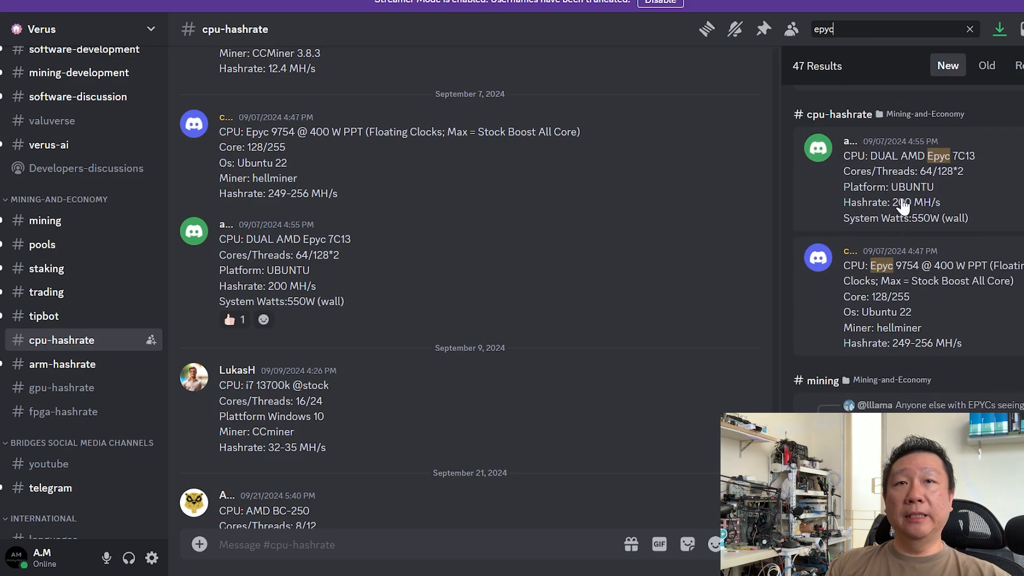
{"action": "left_click", "coordinate": [901, 202]}
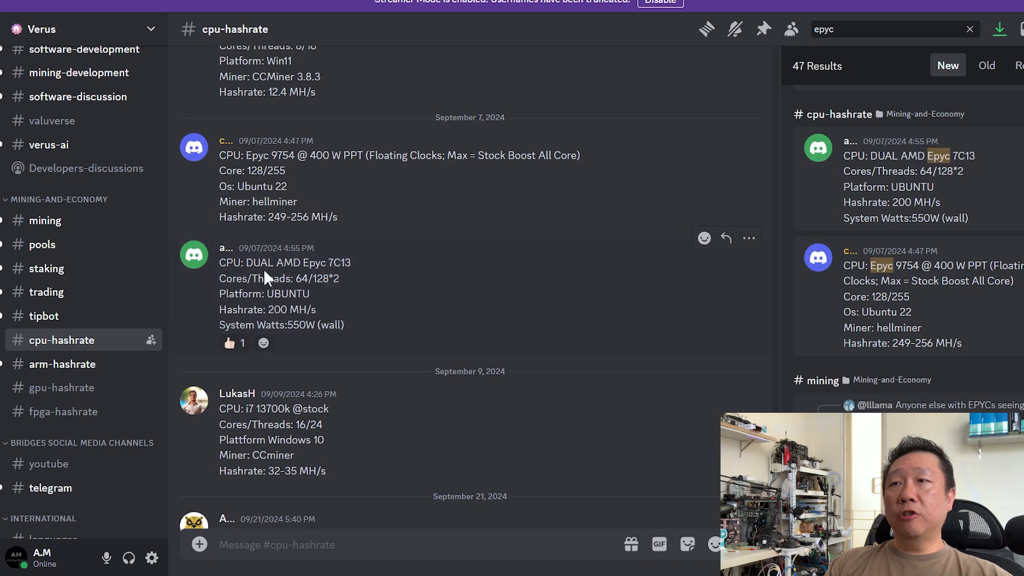
Highlight the post's specs: 7C13 model, 64 cores, 128*2 threads and the 200 MH/s hashrate.
{"action": "double_click", "coordinate": [331, 266]}
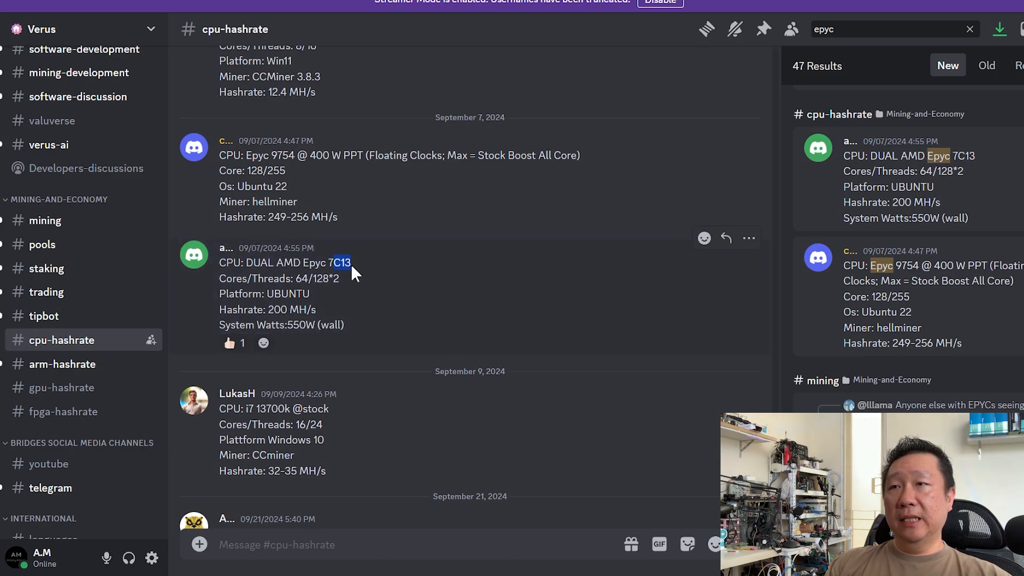
{"action": "left_click", "coordinate": [296, 286]}
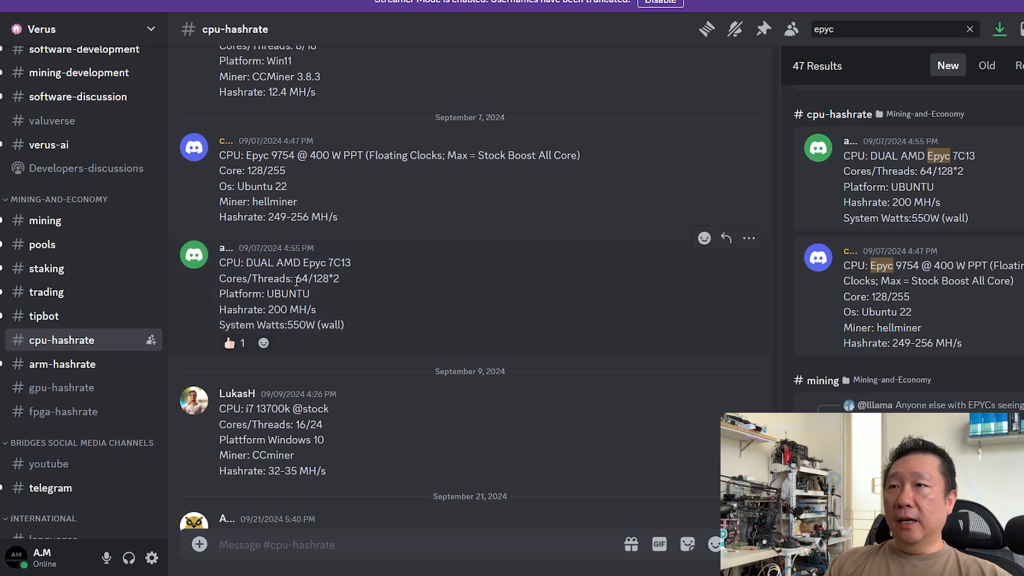
{"action": "left_click_drag", "start_coordinate": [296, 279], "coordinate": [346, 279]}
{"action": "left_click", "coordinate": [330, 283]}
{"action": "left_click", "coordinate": [388, 283]}
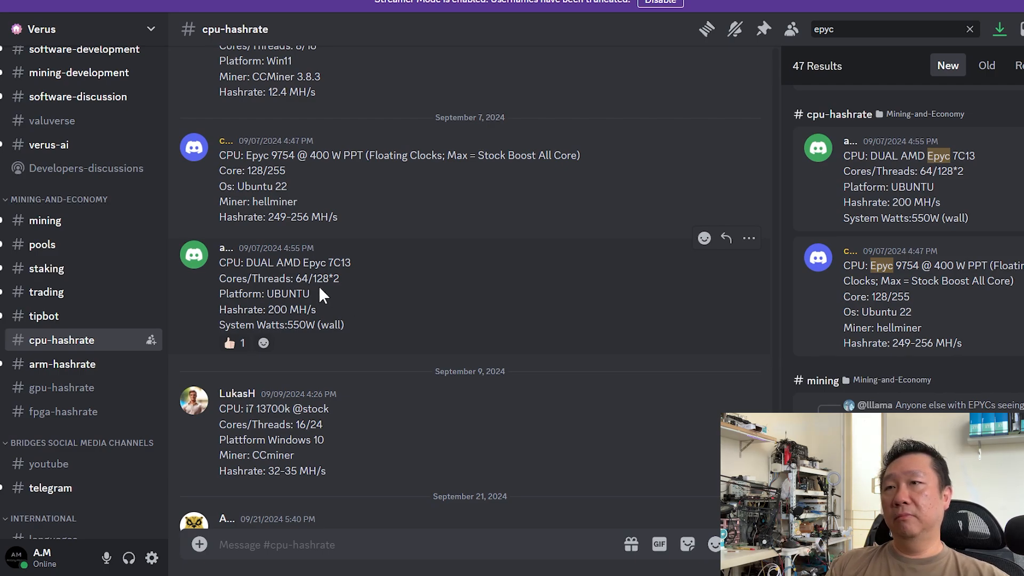
{"action": "left_click_drag", "start_coordinate": [302, 279], "coordinate": [400, 289]}
{"action": "left_click", "coordinate": [398, 285]}
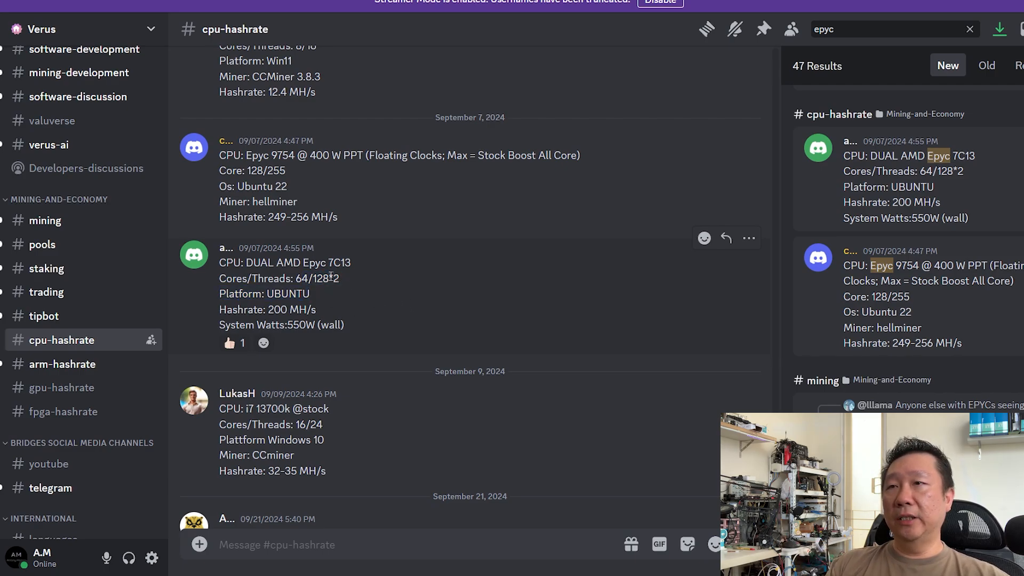
{"action": "double_click", "coordinate": [300, 278]}
{"action": "left_click", "coordinate": [333, 281]}
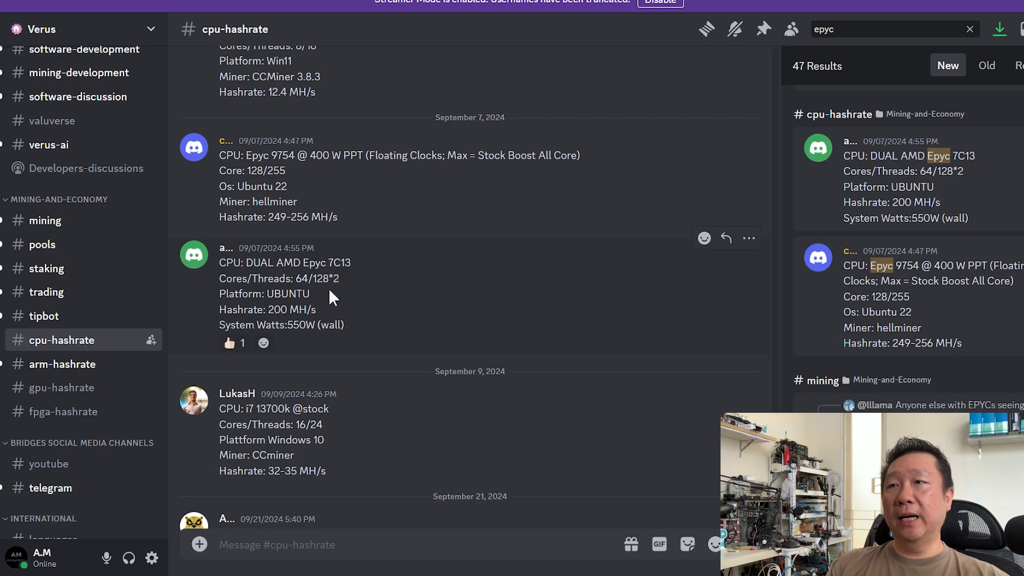
{"action": "left_click_drag", "start_coordinate": [266, 309], "coordinate": [316, 326]}
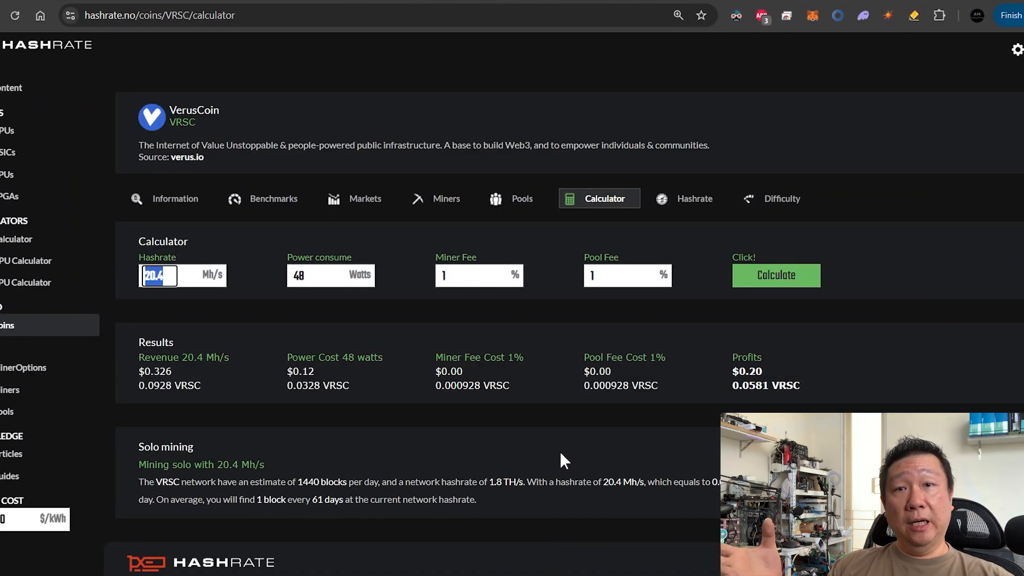
Enter 200 Mh/s and 550 W in the VRSC calculator and recalculate earnings.
{"action": "type", "text": "200"}
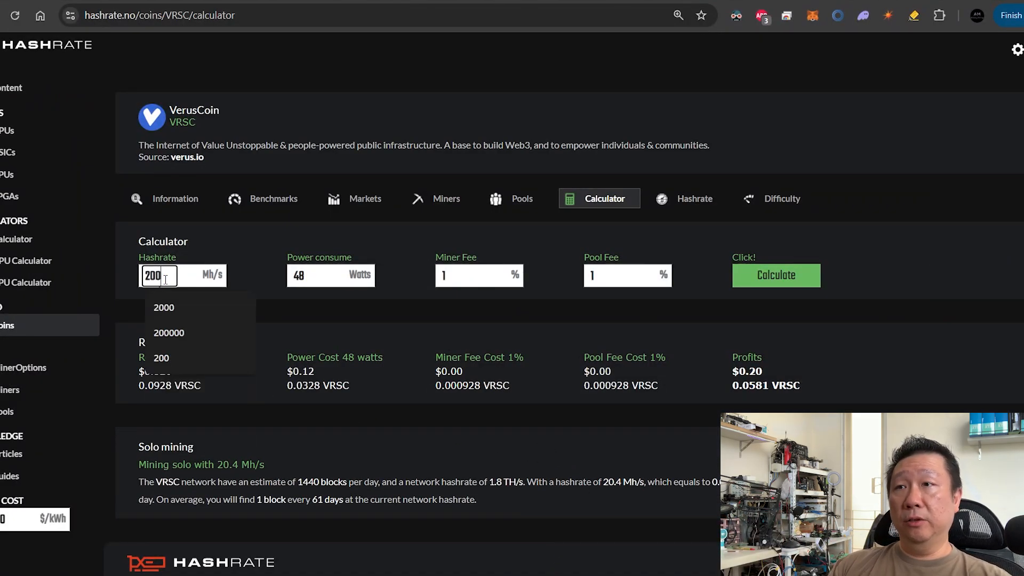
{"action": "key", "text": "Tab"}
{"action": "type", "text": "550"}
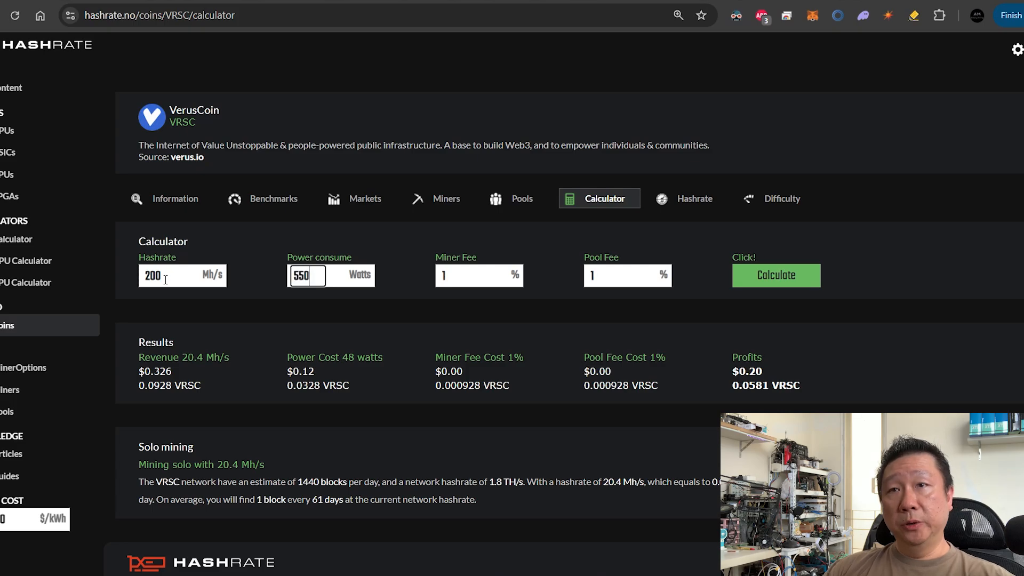
{"action": "left_click", "coordinate": [791, 289]}
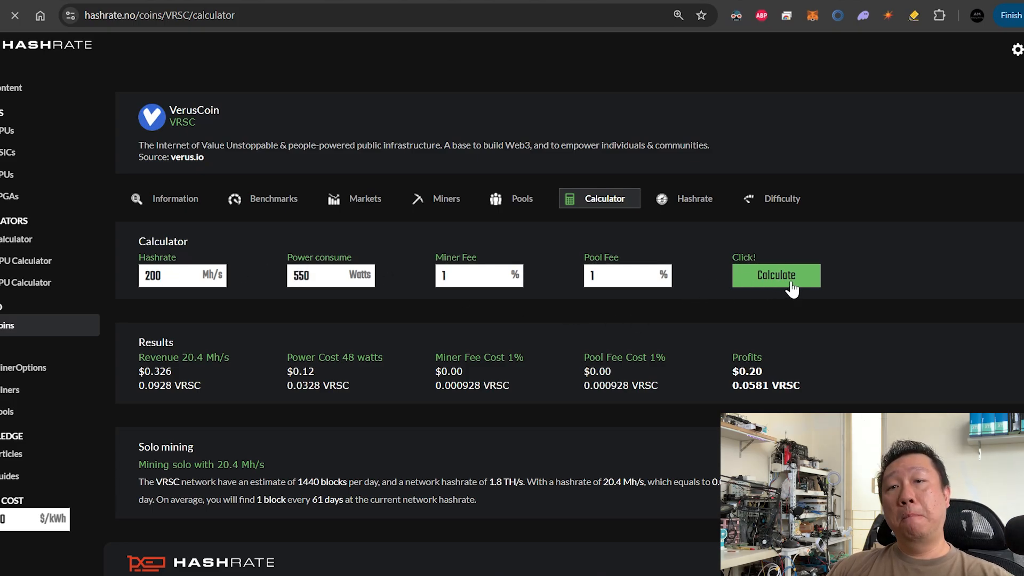
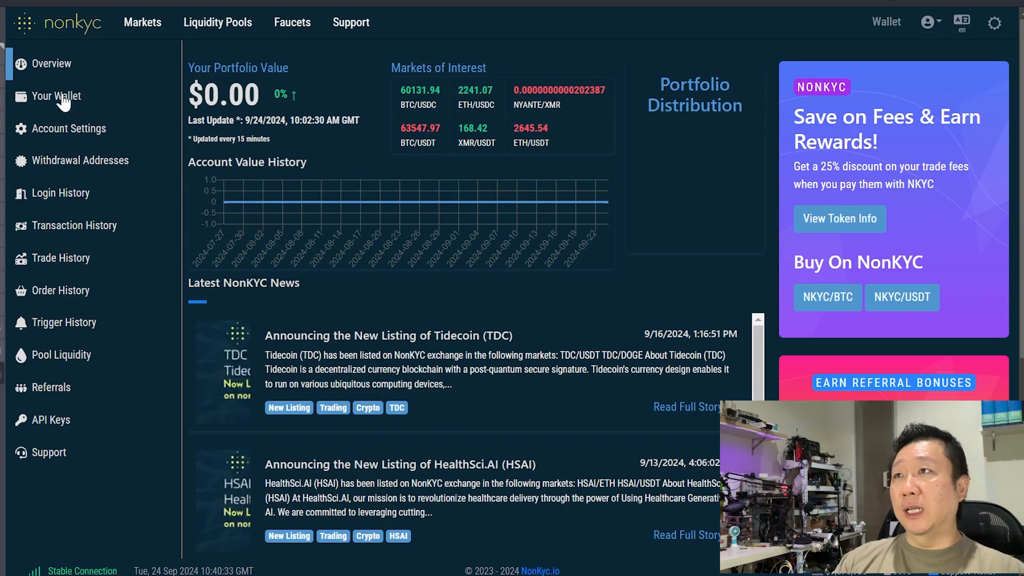
Open the Verus Coin deposit page from Your Wallet and dismiss the 2 VRSC minimum-deposit notice.
{"action": "left_click", "coordinate": [63, 102]}
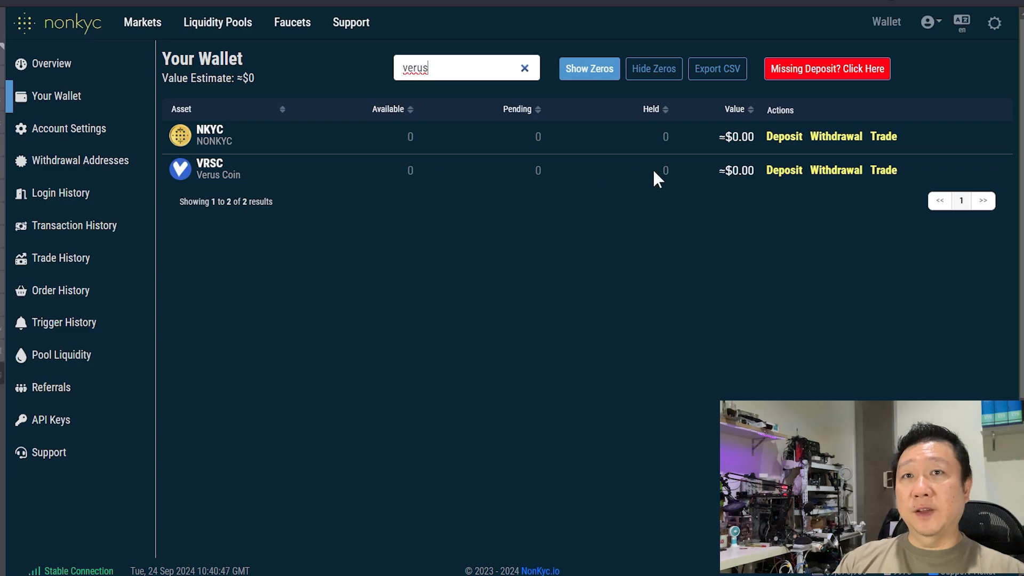
{"action": "left_click", "coordinate": [783, 179]}
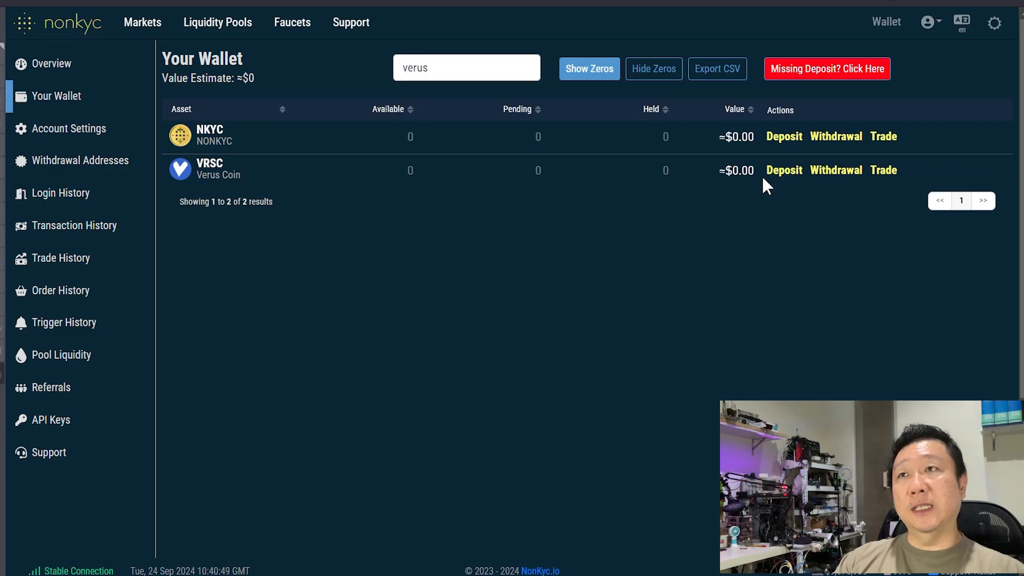
{"action": "left_click", "coordinate": [766, 176]}
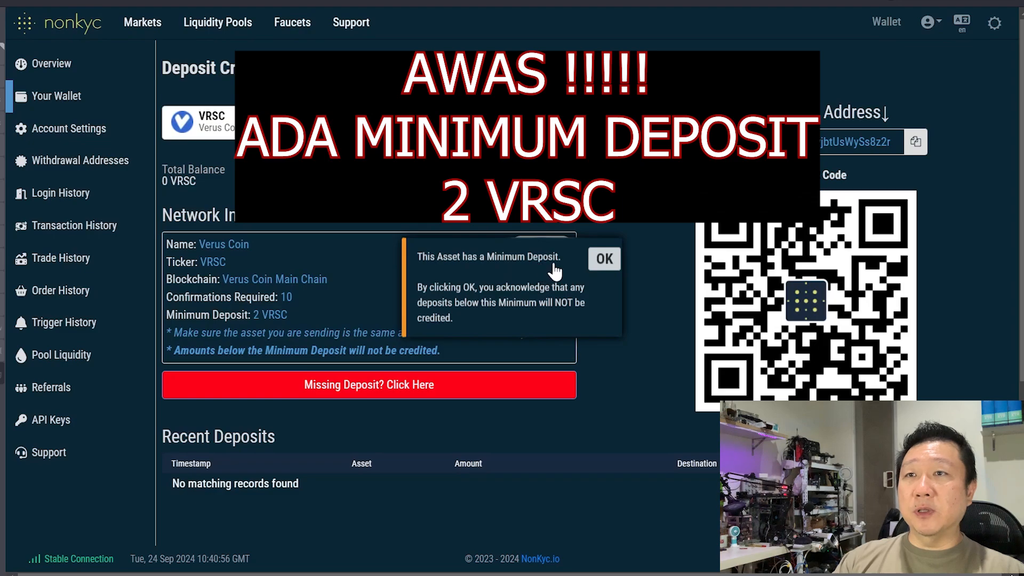
{"action": "left_click", "coordinate": [604, 258]}
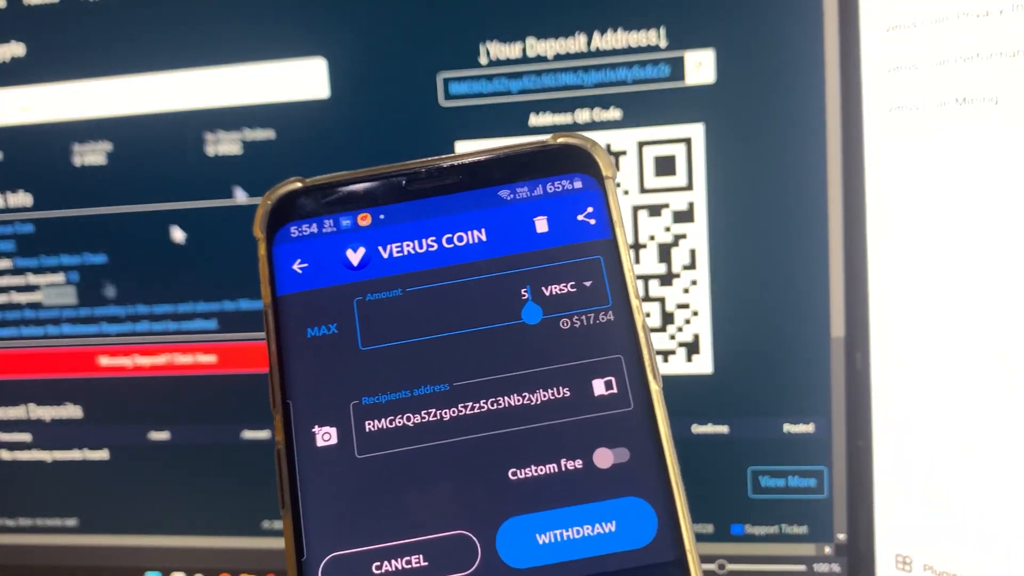
Match the phone's recipient address to the NonKYC deposit address and send 5 VRSC from Verus Mobile.
{"action": "left_click_drag", "start_coordinate": [556, 83], "coordinate": [753, 67]}
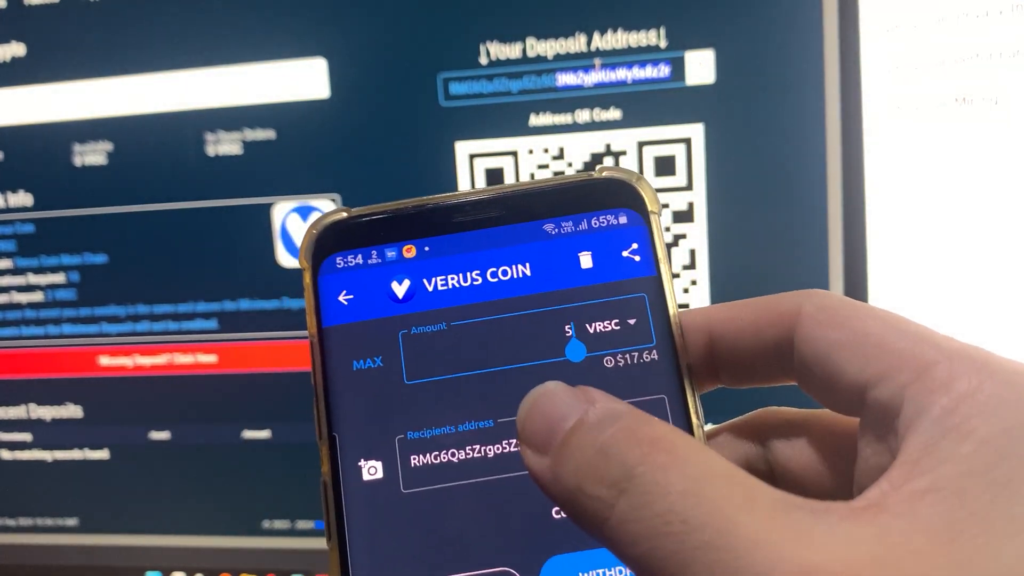
{"action": "left_click", "coordinate": [632, 454]}
{"action": "left_click", "coordinate": [677, 447]}
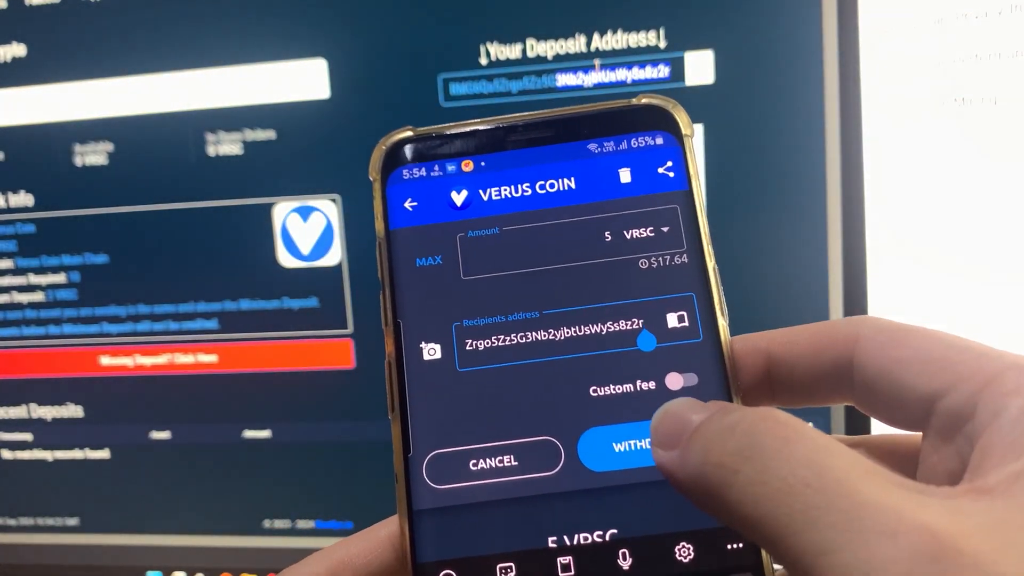
{"action": "left_click", "coordinate": [629, 448]}
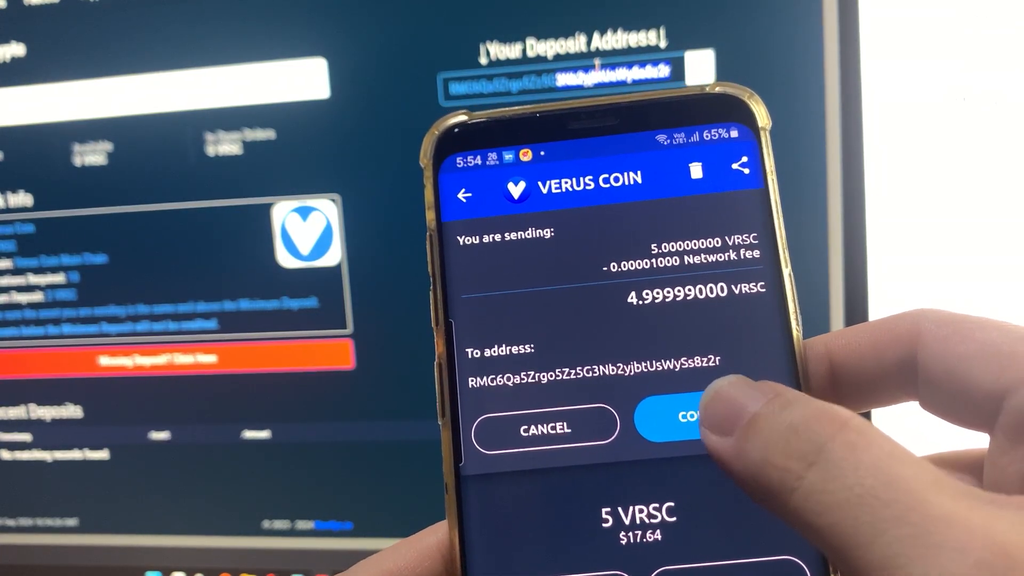
{"action": "left_click", "coordinate": [682, 416]}
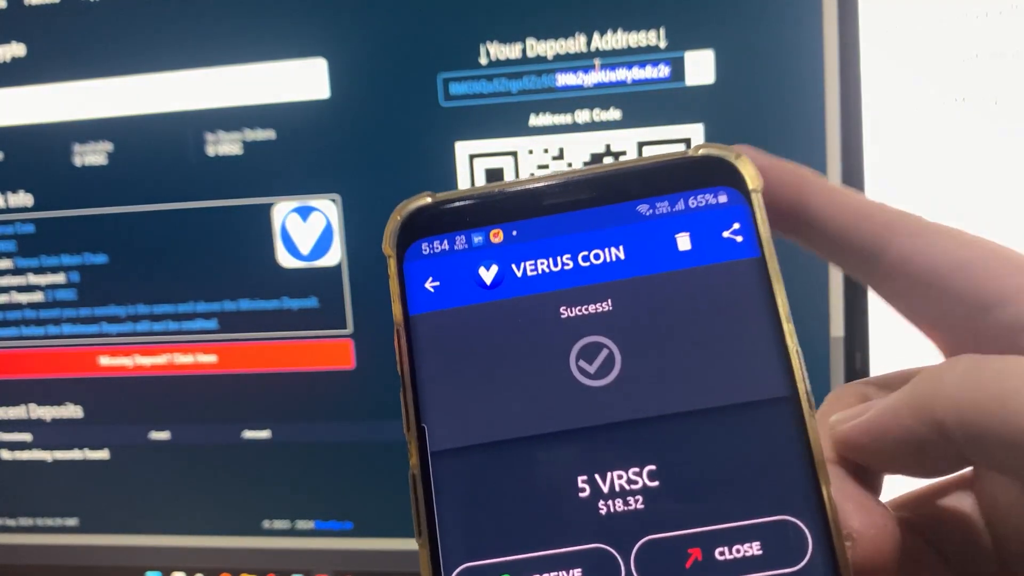
{"action": "left_click", "coordinate": [739, 557]}
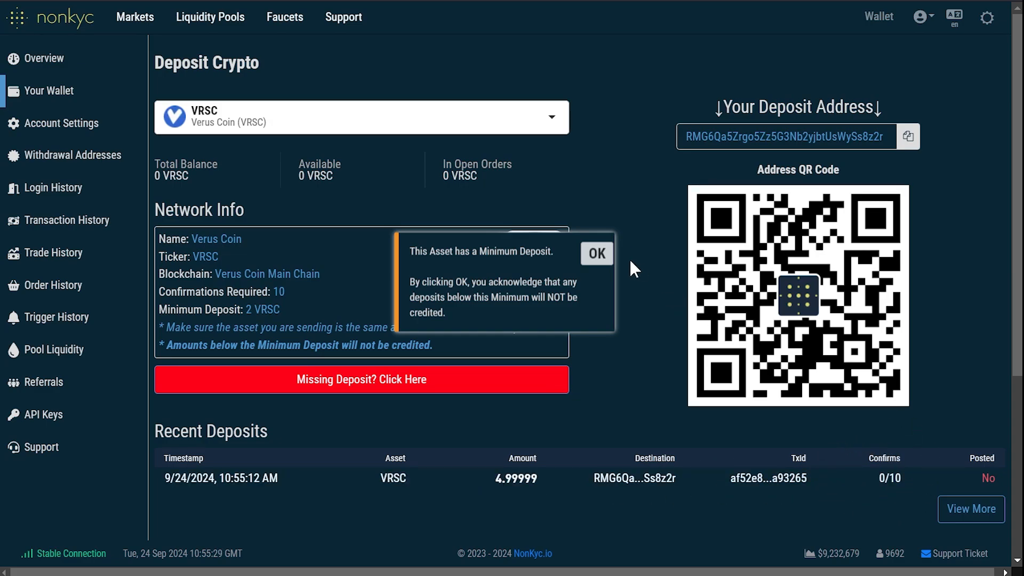
Confirm the 4.99999 VRSC balance has arrived, then go to the Markets listing.
{"action": "left_click", "coordinate": [598, 254]}
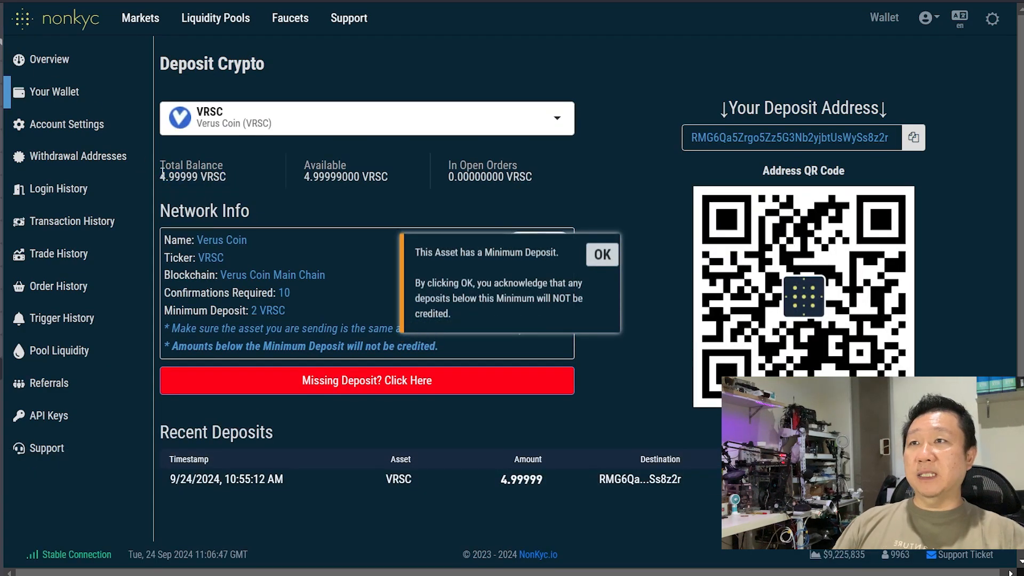
{"action": "left_click_drag", "start_coordinate": [160, 176], "coordinate": [220, 177]}
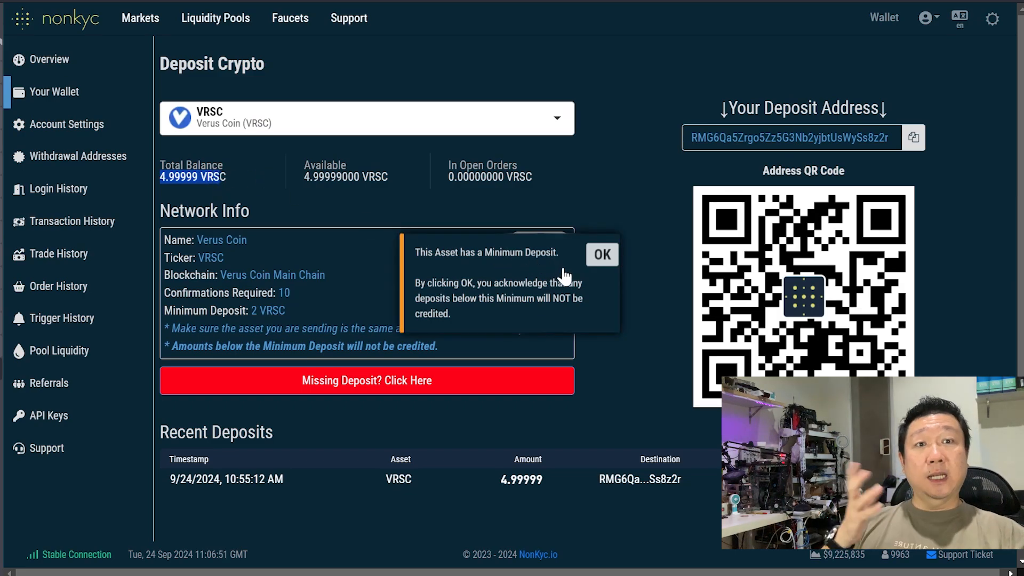
{"action": "left_click", "coordinate": [601, 255]}
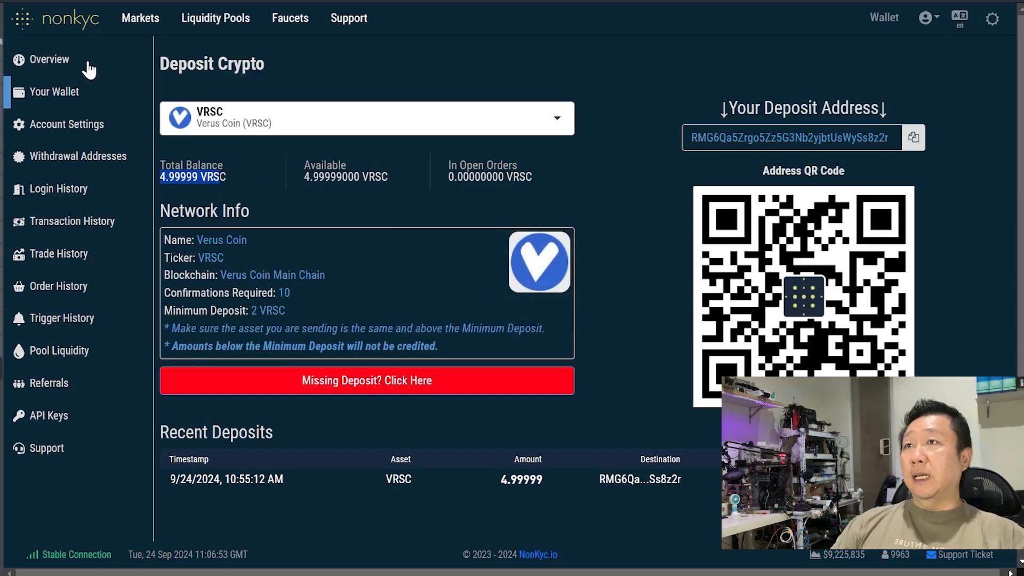
{"action": "left_click", "coordinate": [146, 30]}
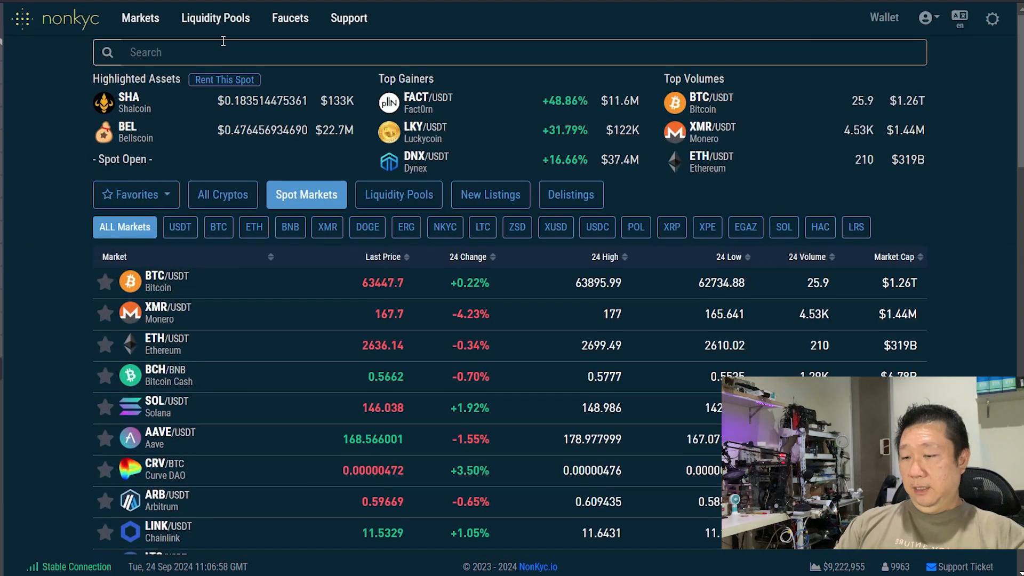
Open the VRSC/USDT market and set the sell amount to the full 4.9999 VRSC balance.
{"action": "type", "text": "vrsc"}
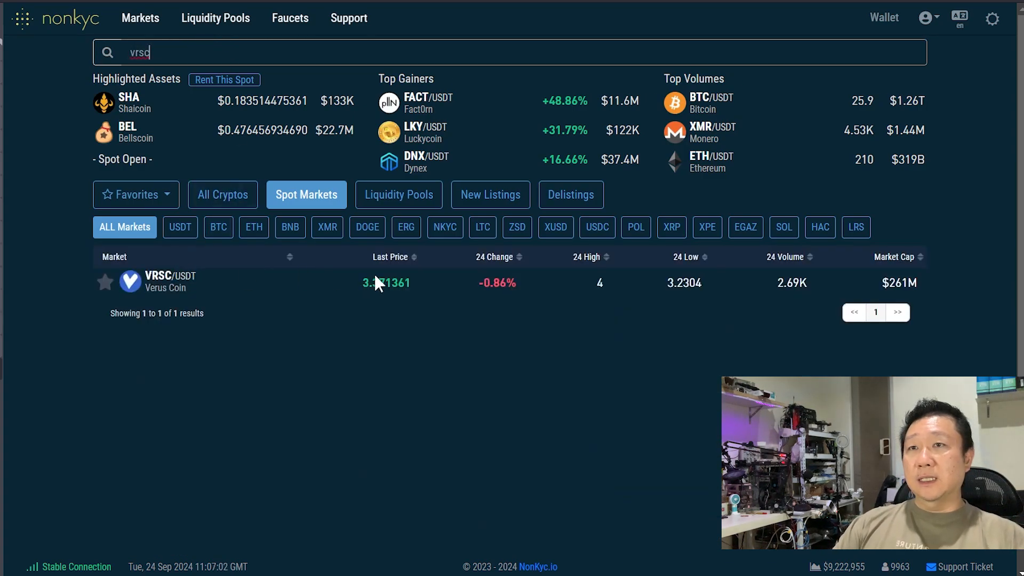
{"action": "left_click", "coordinate": [383, 285]}
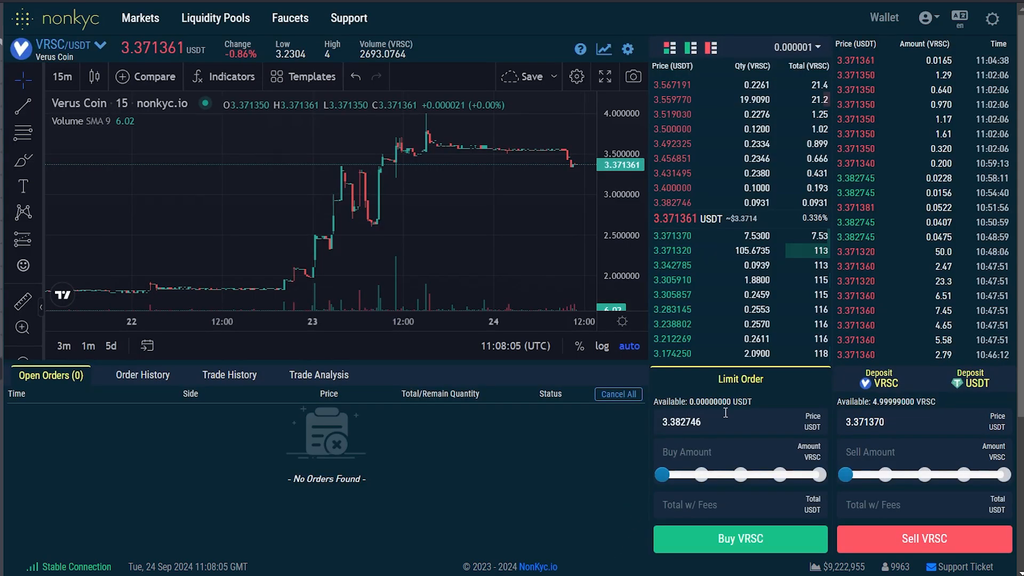
{"action": "left_click", "coordinate": [771, 391]}
{"action": "right_click", "coordinate": [751, 385]}
{"action": "left_click", "coordinate": [730, 388]}
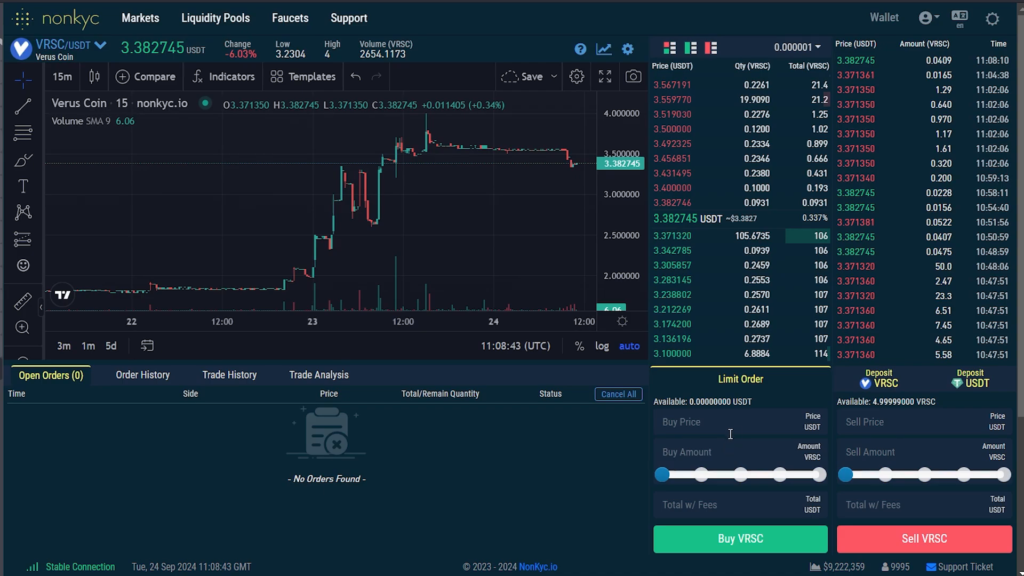
{"action": "left_click", "coordinate": [906, 404]}
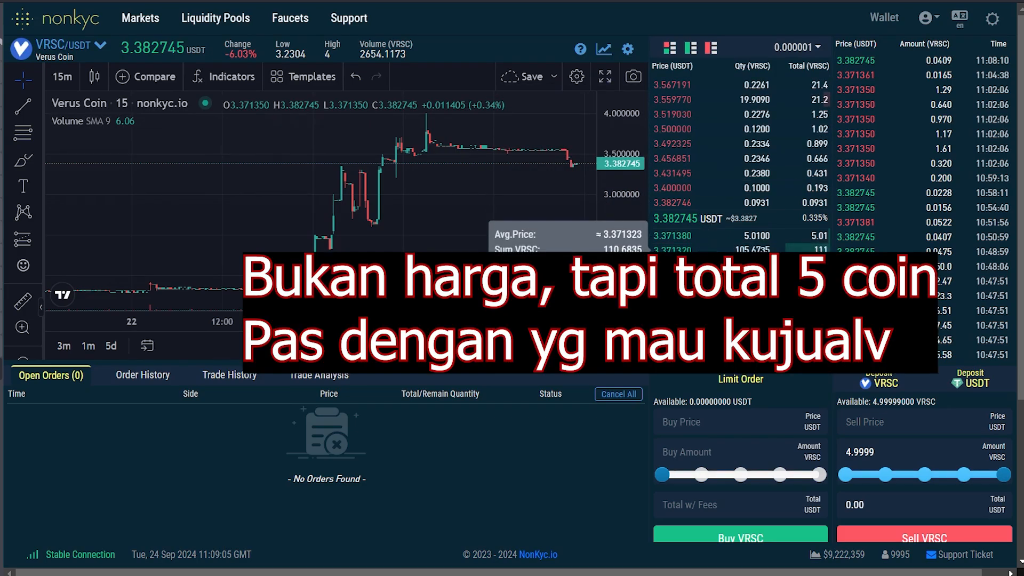
Sell 4.9999 VRSC at the 3.371380 USDT bid for about 16.82 USDT.
{"action": "left_click", "coordinate": [672, 236]}
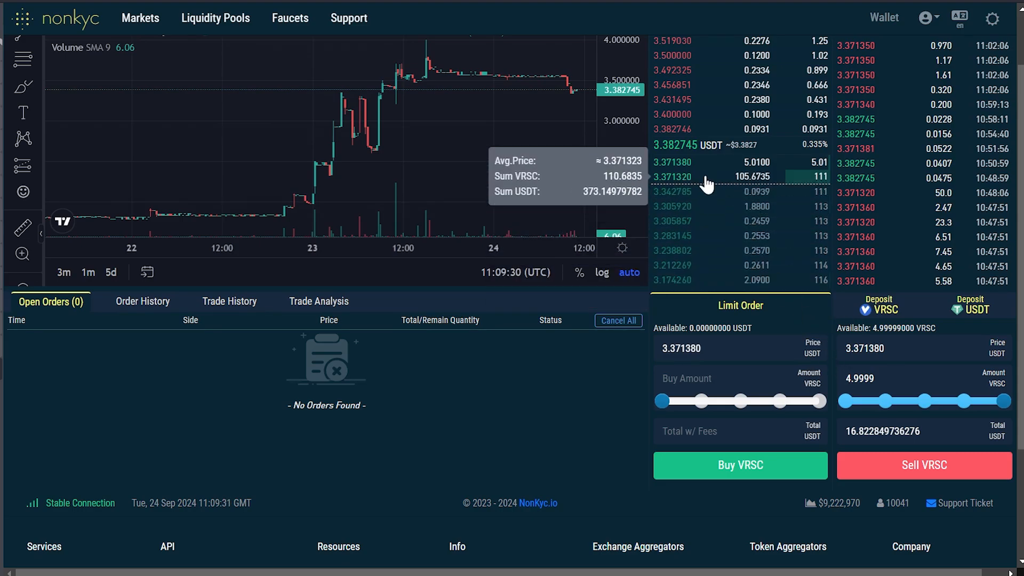
{"action": "left_click", "coordinate": [930, 478]}
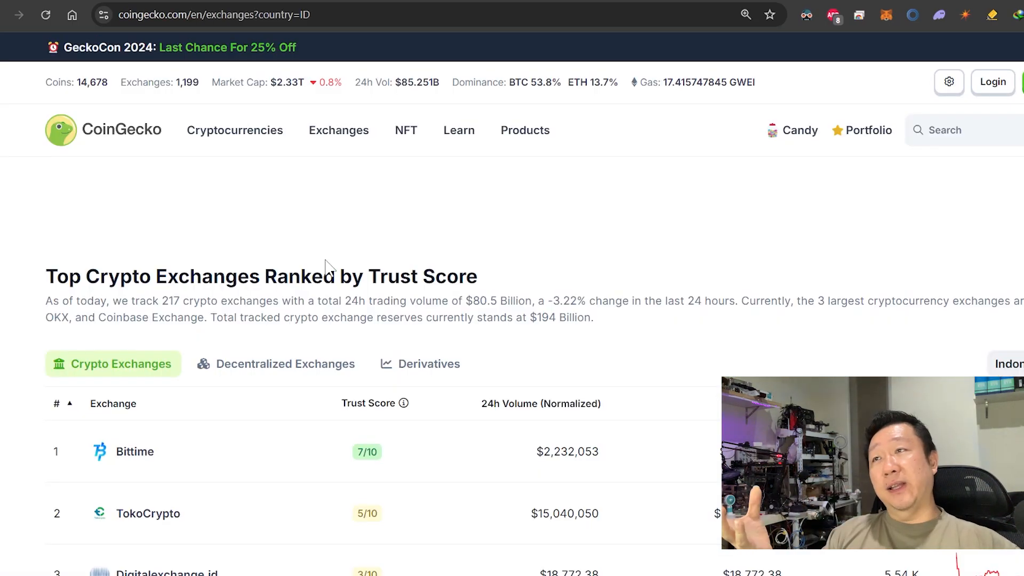
{"action": "scroll", "coordinate": [328, 266], "scroll_direction": "down", "scroll_amount": 3}
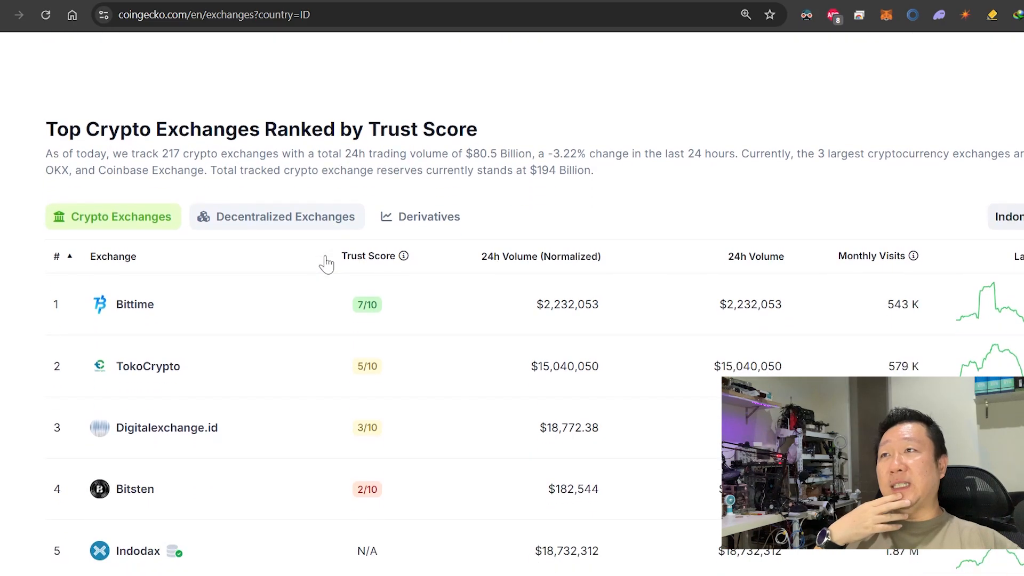
{"action": "scroll", "coordinate": [326, 264], "scroll_direction": "down", "scroll_amount": 1}
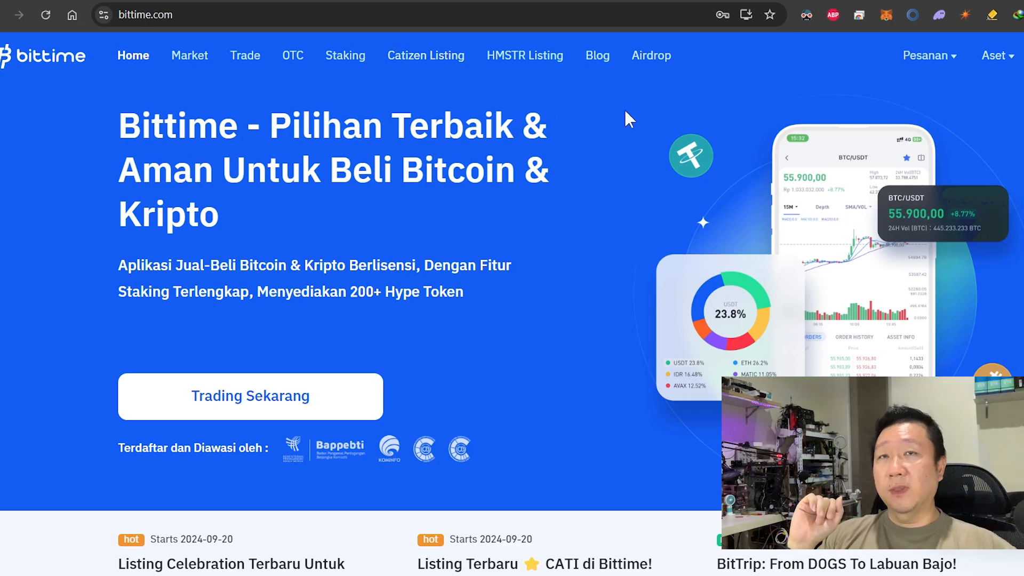
In Bittime, open the USDT deposit page under Aset Spot and review its supported networks.
{"action": "mouse_move", "coordinate": [999, 68]}
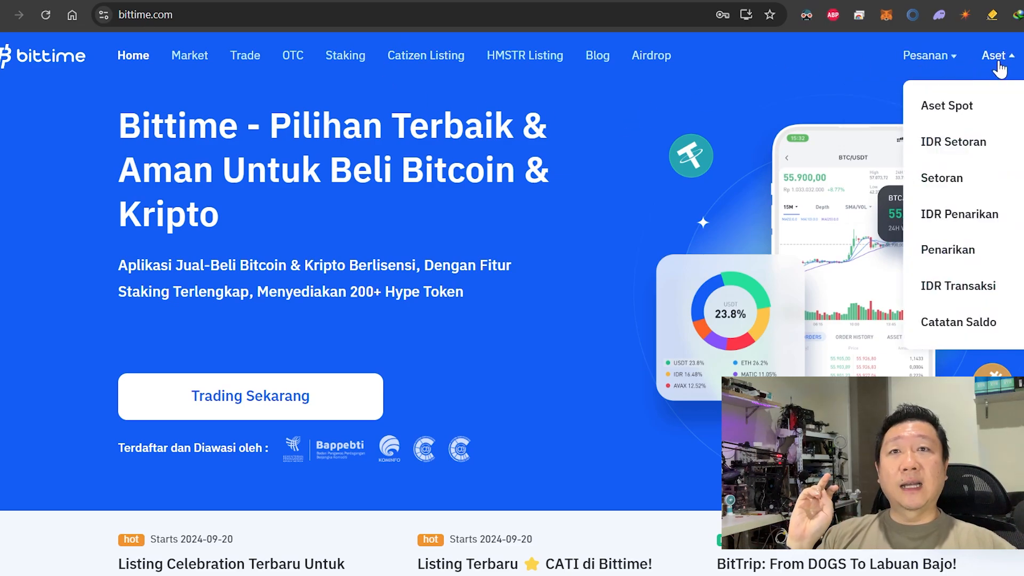
{"action": "left_click", "coordinate": [984, 110]}
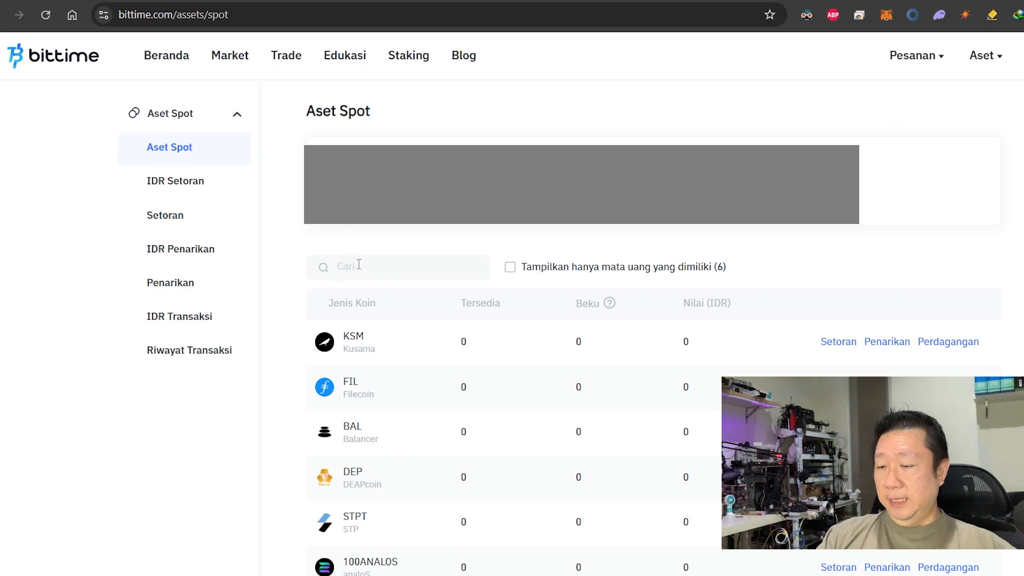
{"action": "type", "text": "usdt"}
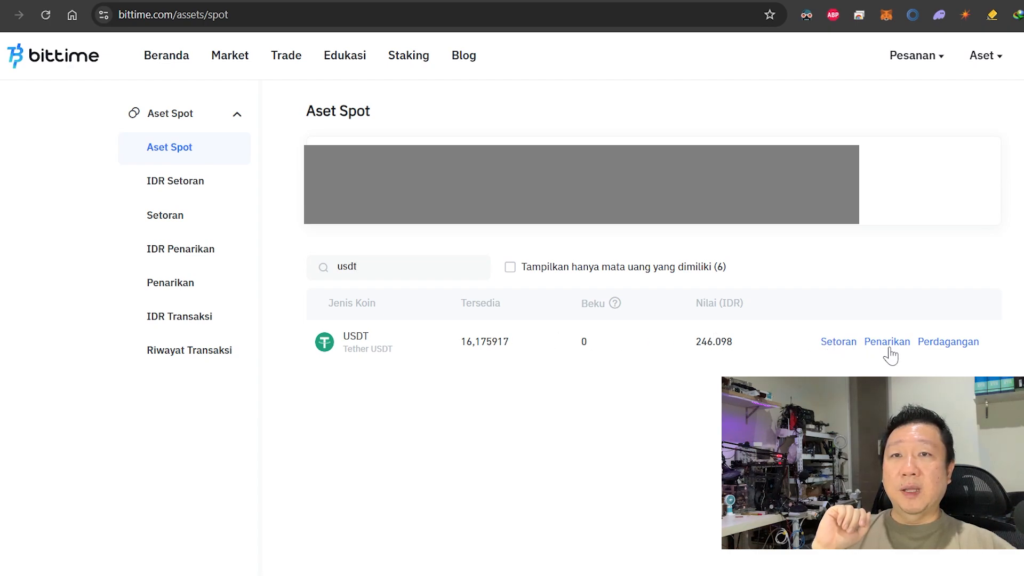
{"action": "left_click", "coordinate": [838, 342]}
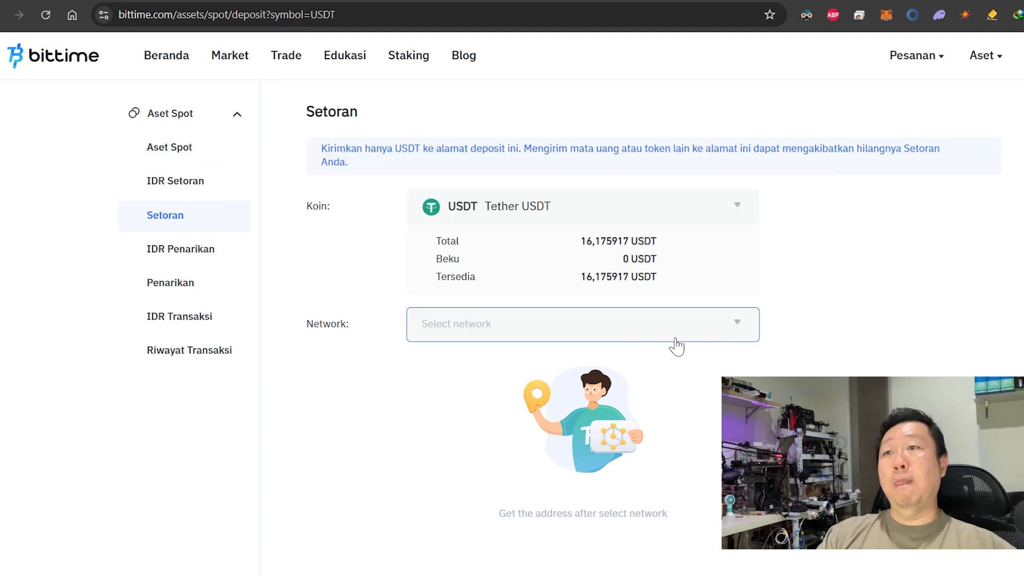
{"action": "left_click", "coordinate": [504, 336]}
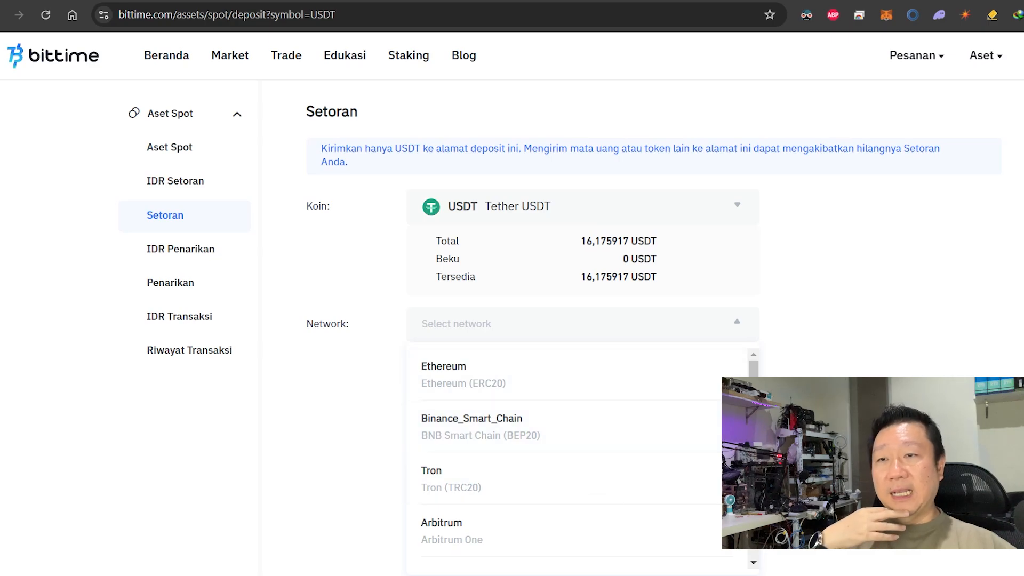
{"action": "left_click", "coordinate": [646, 574]}
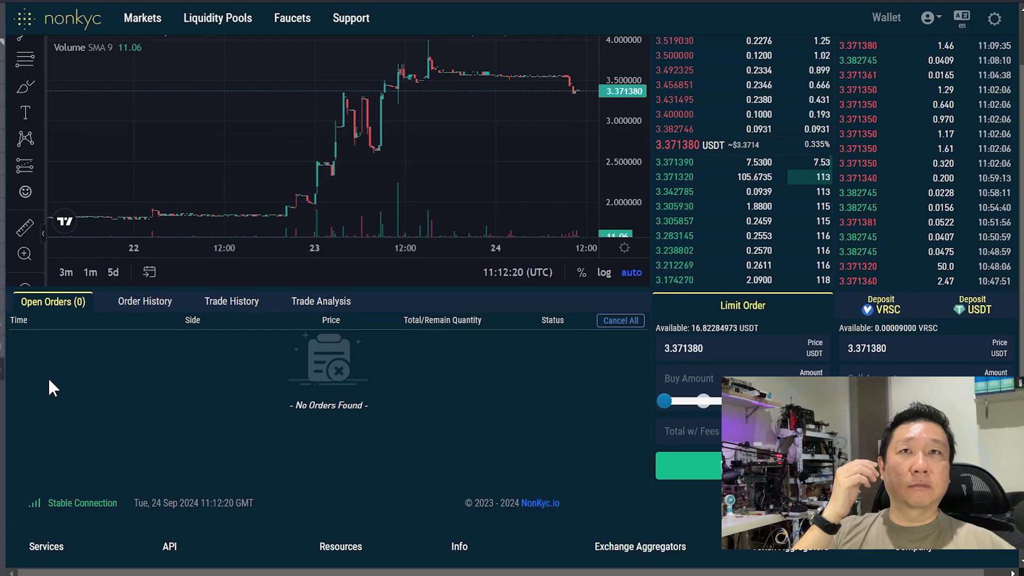
Return to NonKYC's wallet balances page.
{"action": "scroll", "coordinate": [303, 376], "scroll_direction": "up", "scroll_amount": 2}
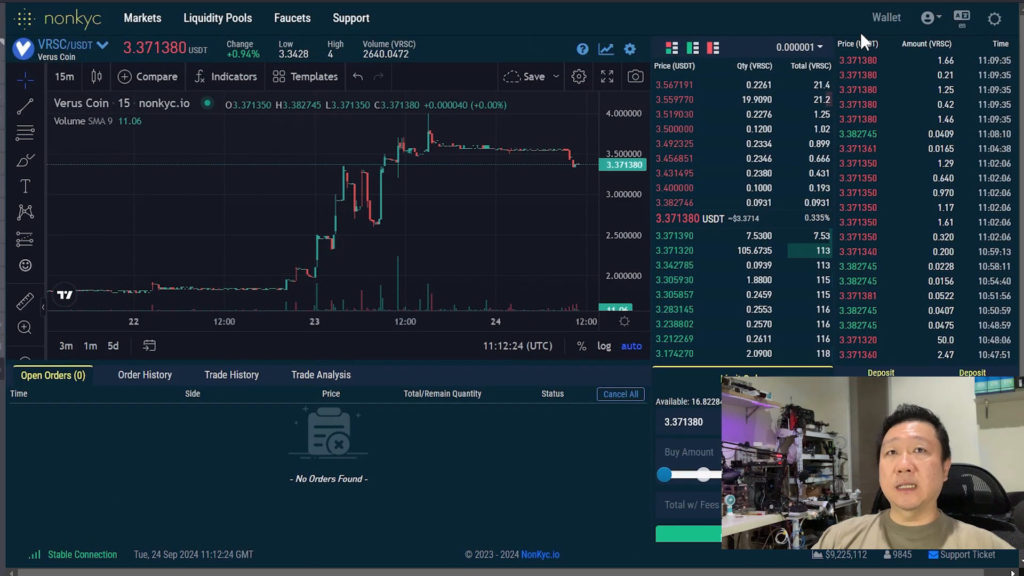
{"action": "left_click", "coordinate": [887, 17]}
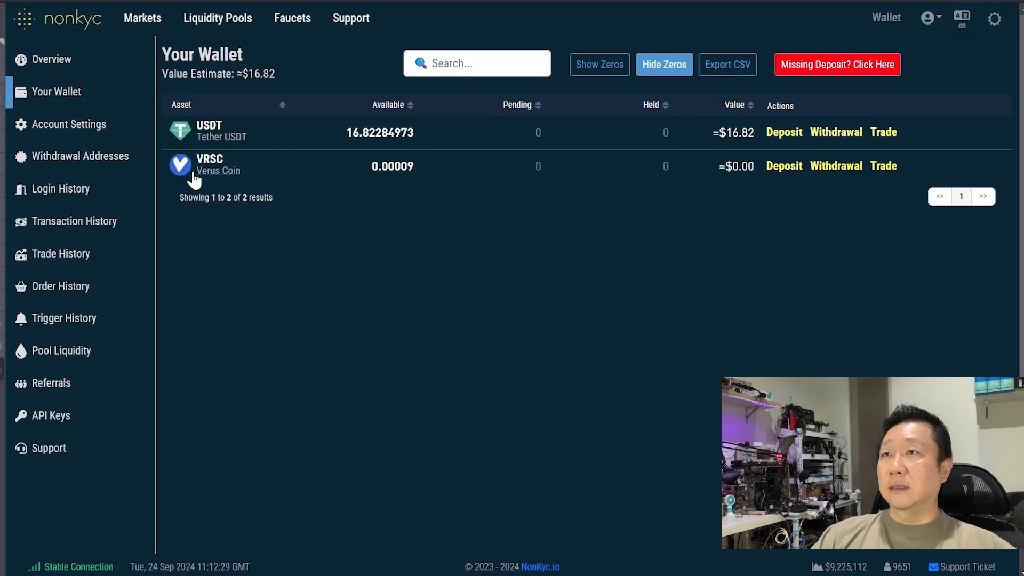
{"action": "left_click", "coordinate": [836, 167]}
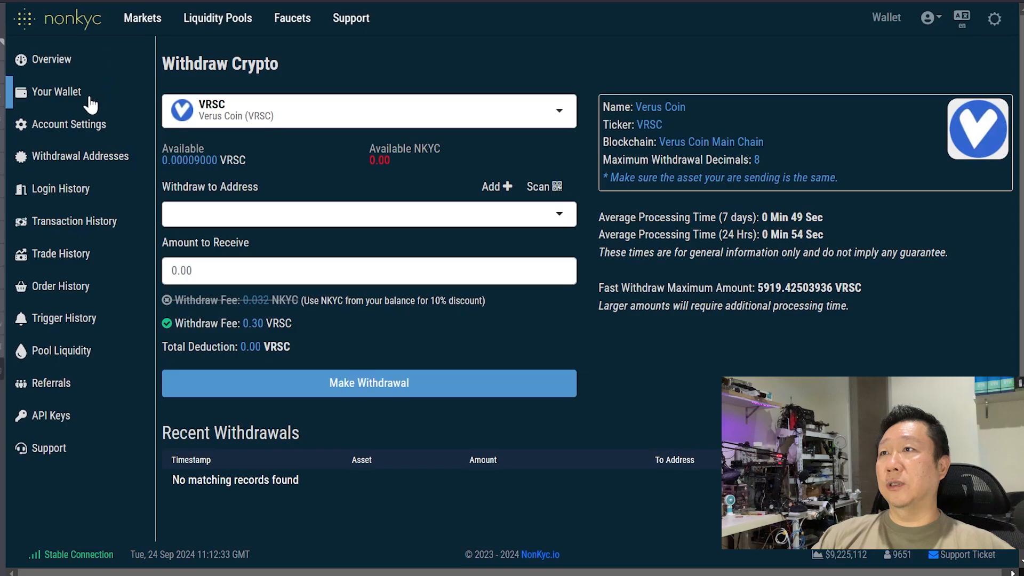
{"action": "left_click", "coordinate": [61, 97]}
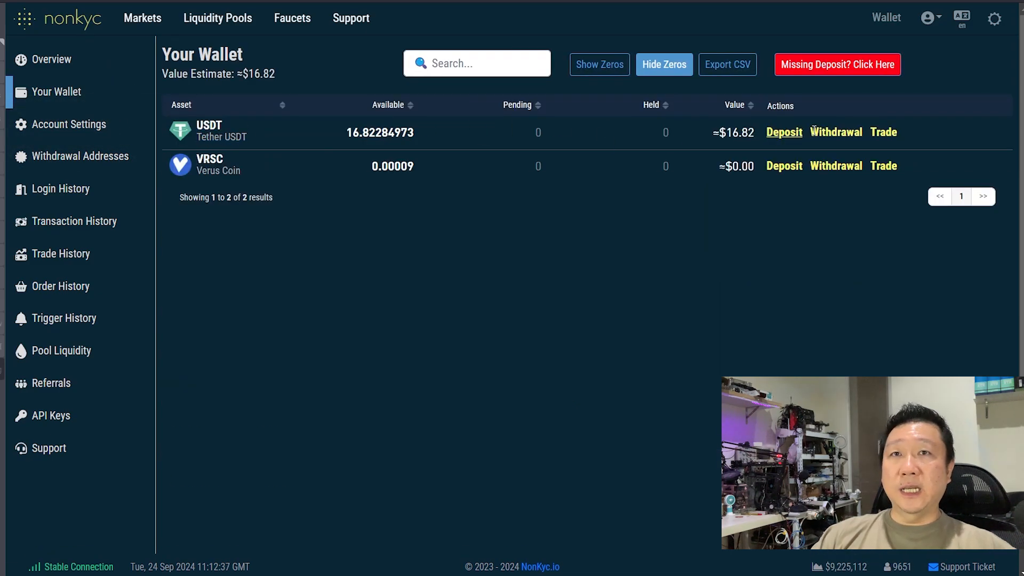
Start a USDT withdrawal and browse the networks to AVAX-C Chain at a 0.75 USDT fee.
{"action": "left_click", "coordinate": [835, 132]}
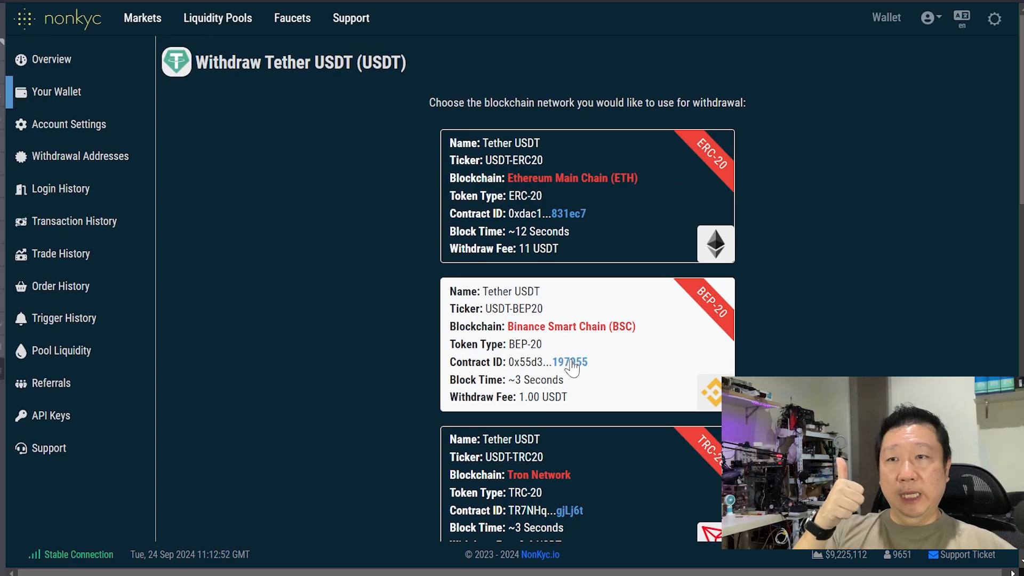
{"action": "scroll", "coordinate": [566, 368], "scroll_direction": "down", "scroll_amount": 1}
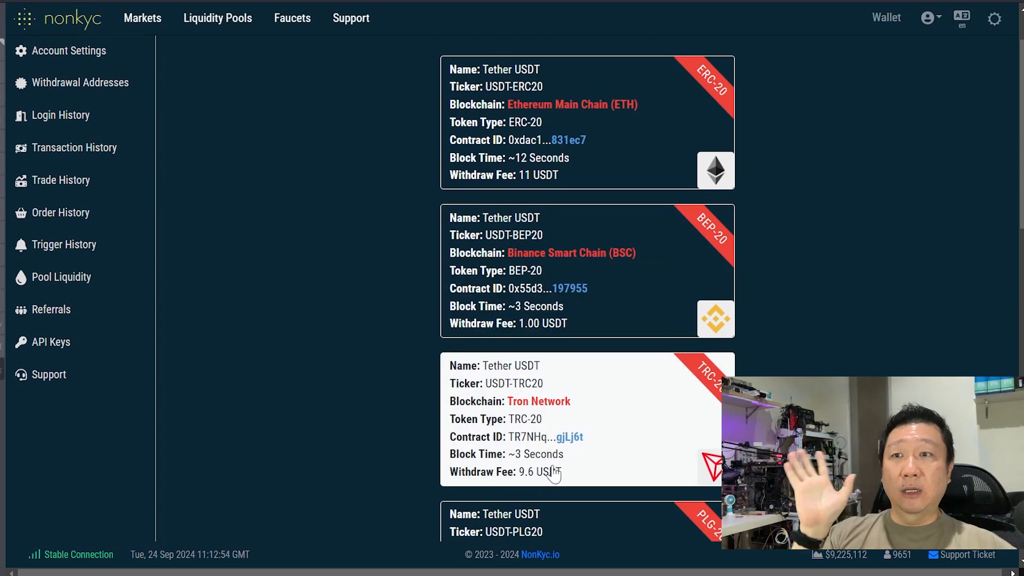
{"action": "scroll", "coordinate": [551, 475], "scroll_direction": "down", "scroll_amount": 2}
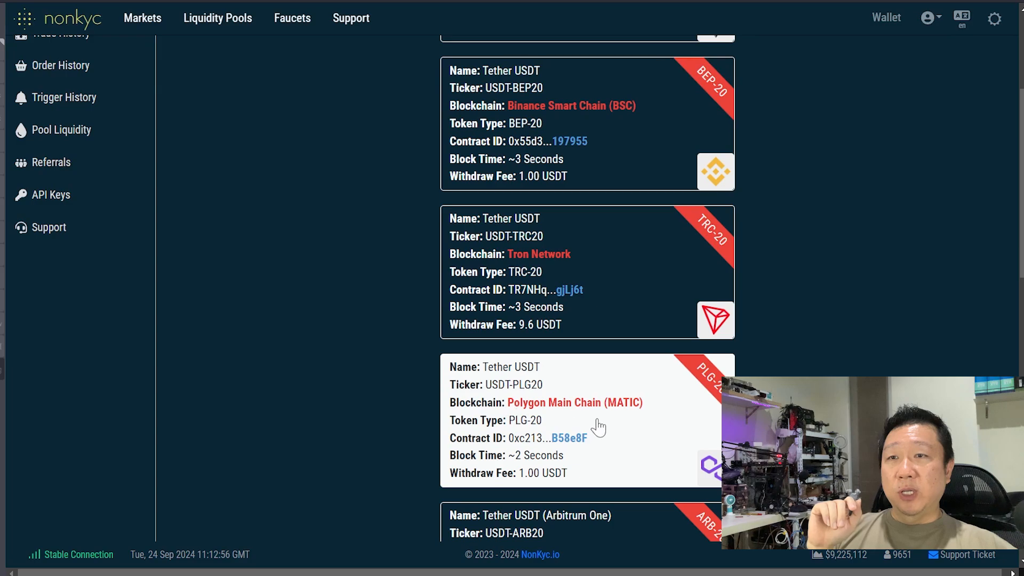
{"action": "scroll", "coordinate": [569, 469], "scroll_direction": "down", "scroll_amount": 2}
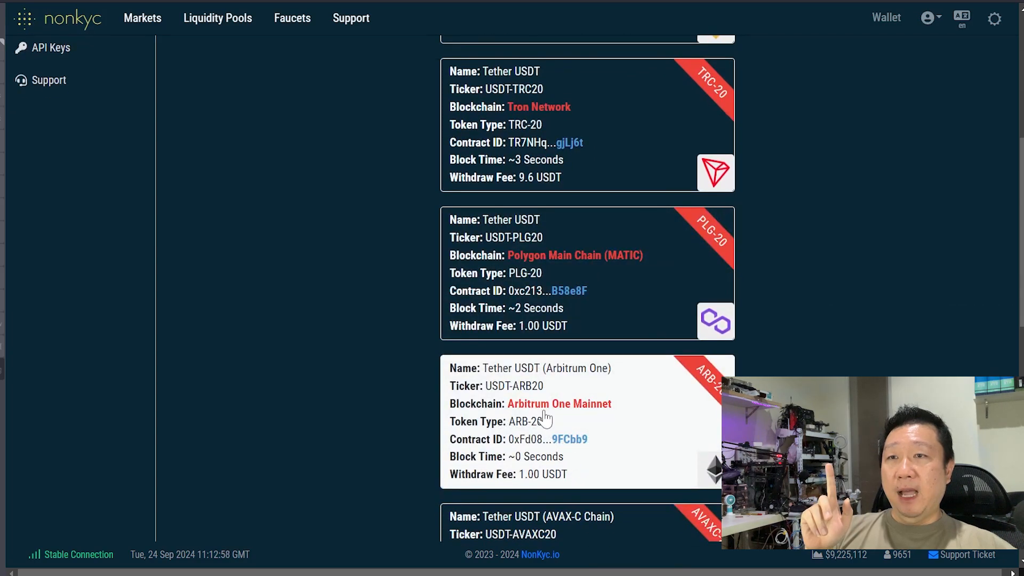
{"action": "scroll", "coordinate": [597, 442], "scroll_direction": "down", "scroll_amount": 2}
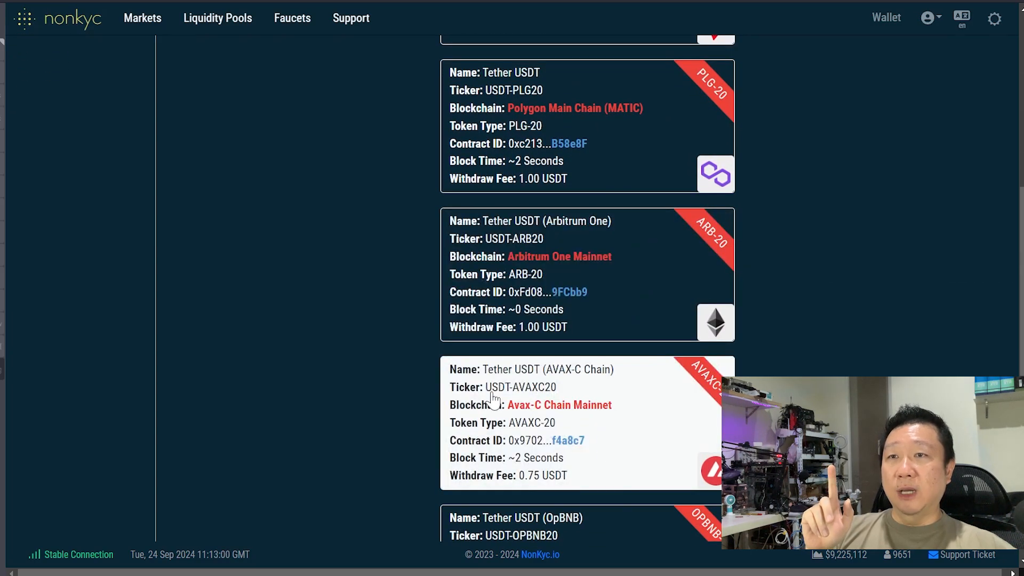
{"action": "scroll", "coordinate": [592, 417], "scroll_direction": "down", "scroll_amount": 3}
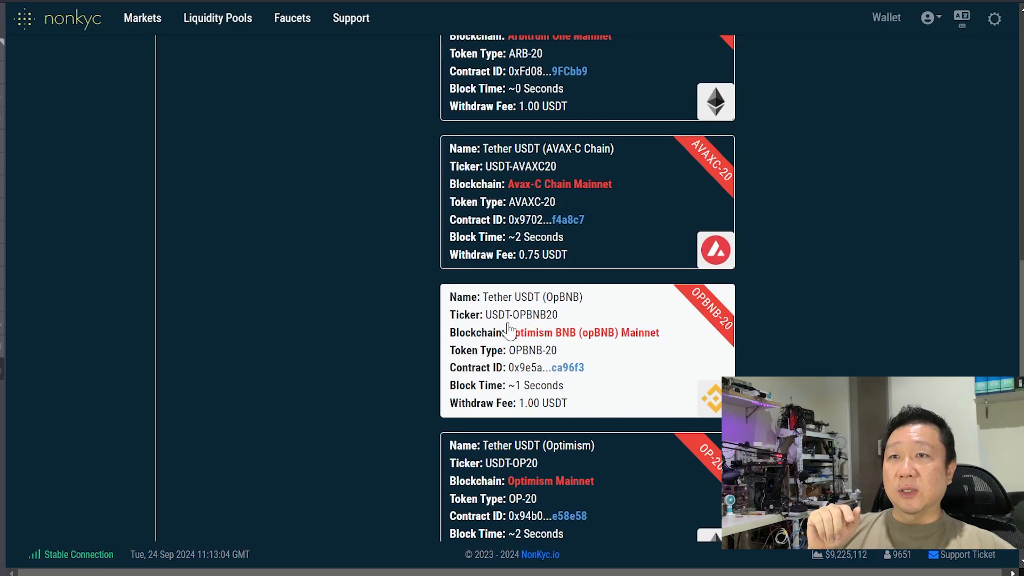
{"action": "scroll", "coordinate": [554, 336], "scroll_direction": "down", "scroll_amount": 2}
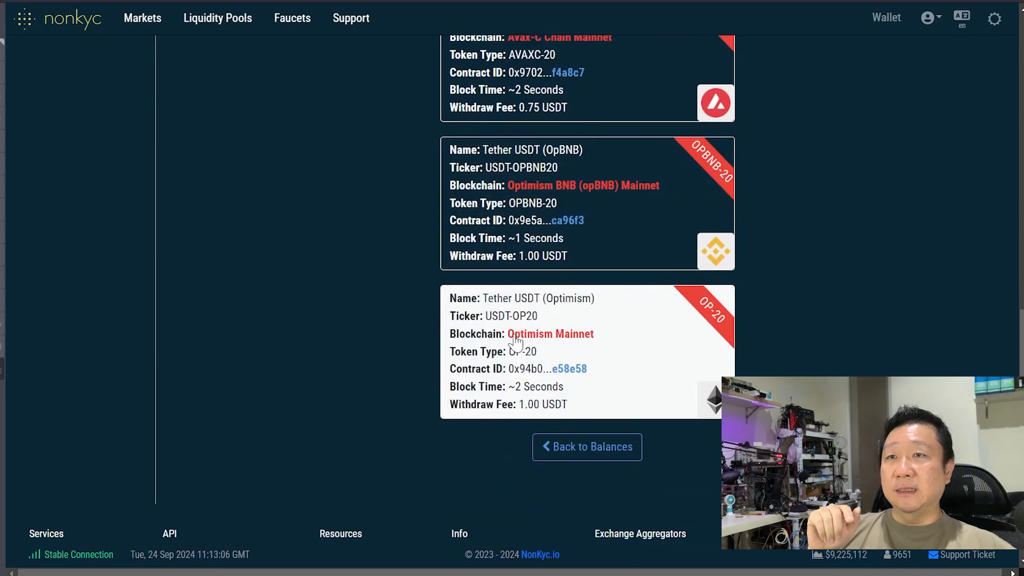
{"action": "scroll", "coordinate": [598, 322], "scroll_direction": "up", "scroll_amount": 2}
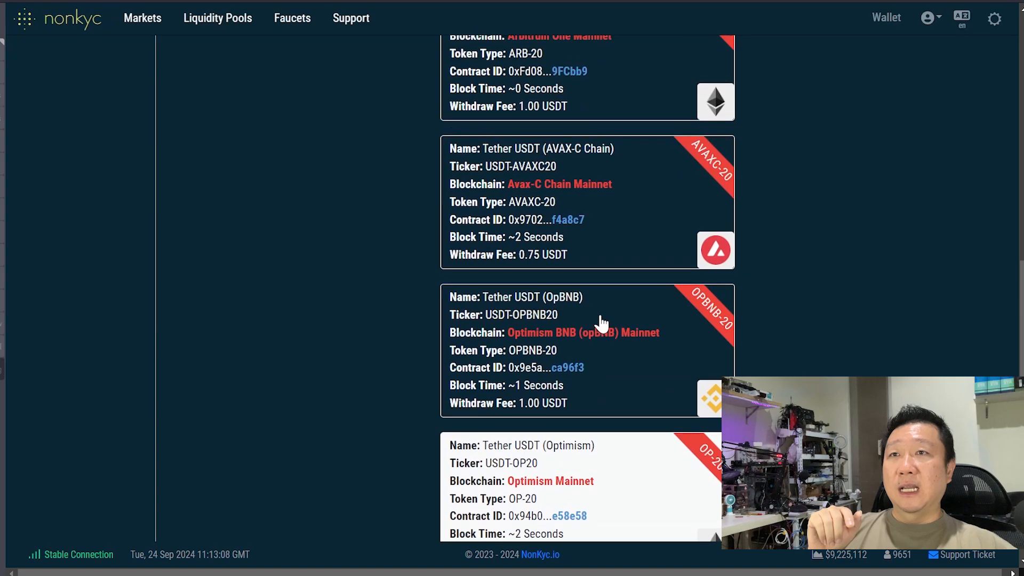
{"action": "scroll", "coordinate": [579, 318], "scroll_direction": "up", "scroll_amount": 2}
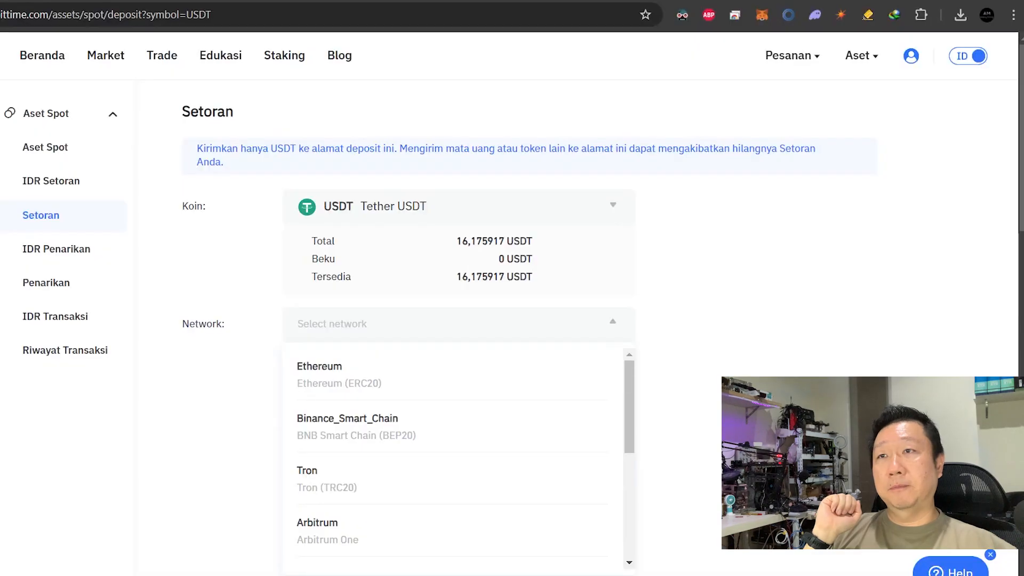
Select Avalanche AVAX C Chain on Bittime's USDT deposit page and copy its deposit address.
{"action": "scroll", "coordinate": [476, 459], "scroll_direction": "down", "scroll_amount": 2}
{"action": "scroll", "coordinate": [489, 455], "scroll_direction": "up", "scroll_amount": 2}
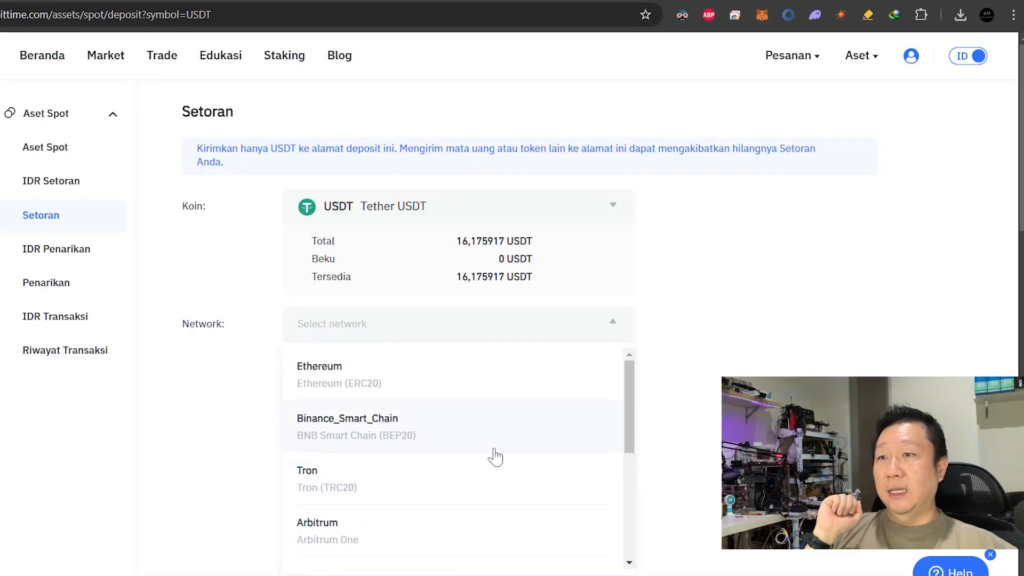
{"action": "scroll", "coordinate": [506, 459], "scroll_direction": "down", "scroll_amount": 3}
{"action": "left_click", "coordinate": [415, 506]}
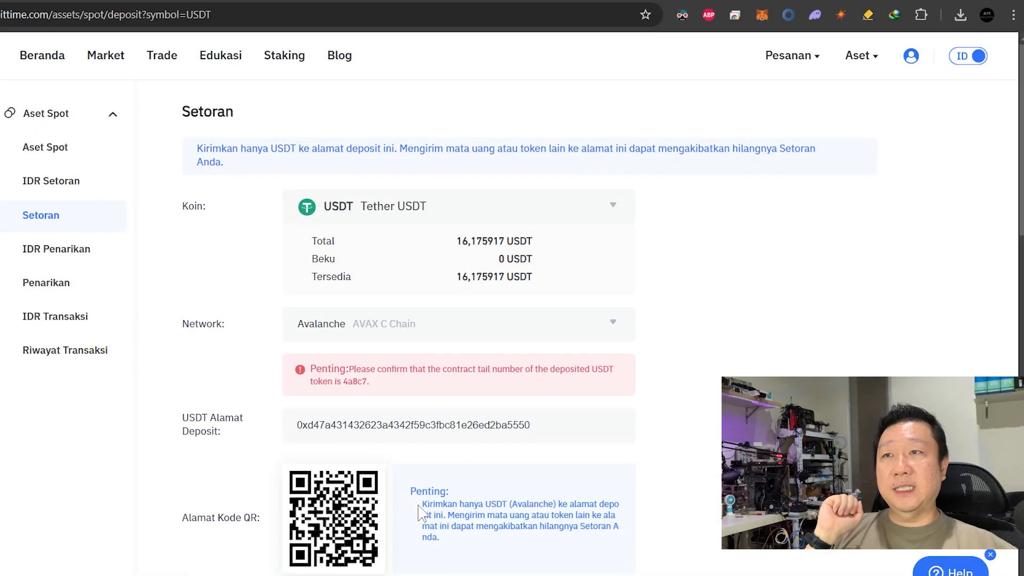
{"action": "scroll", "coordinate": [697, 376], "scroll_direction": "down", "scroll_amount": 1}
{"action": "scroll", "coordinate": [697, 378], "scroll_direction": "down", "scroll_amount": 2}
{"action": "scroll", "coordinate": [697, 383], "scroll_direction": "up", "scroll_amount": 3}
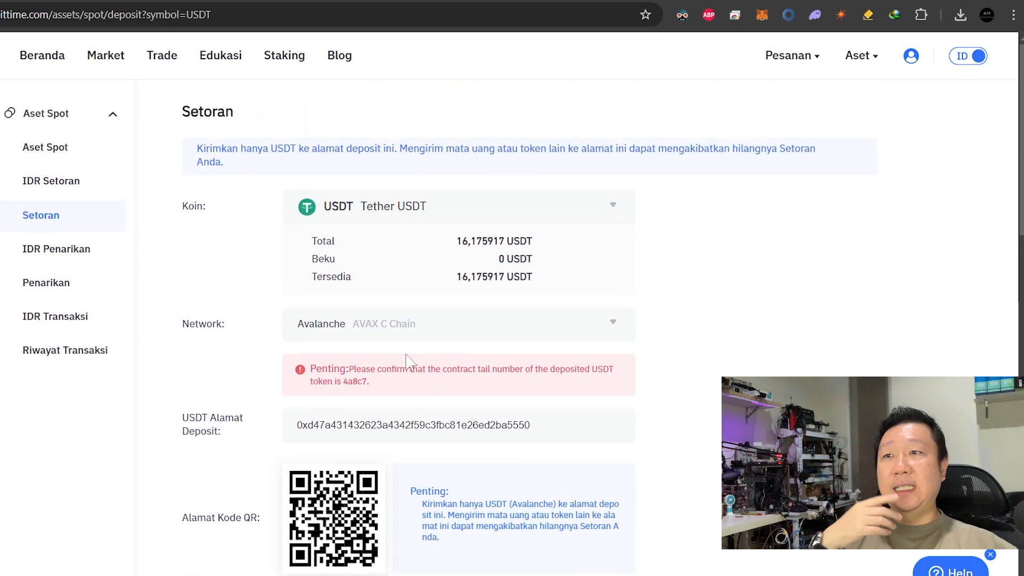
{"action": "double_click", "coordinate": [429, 426]}
{"action": "right_click", "coordinate": [429, 429]}
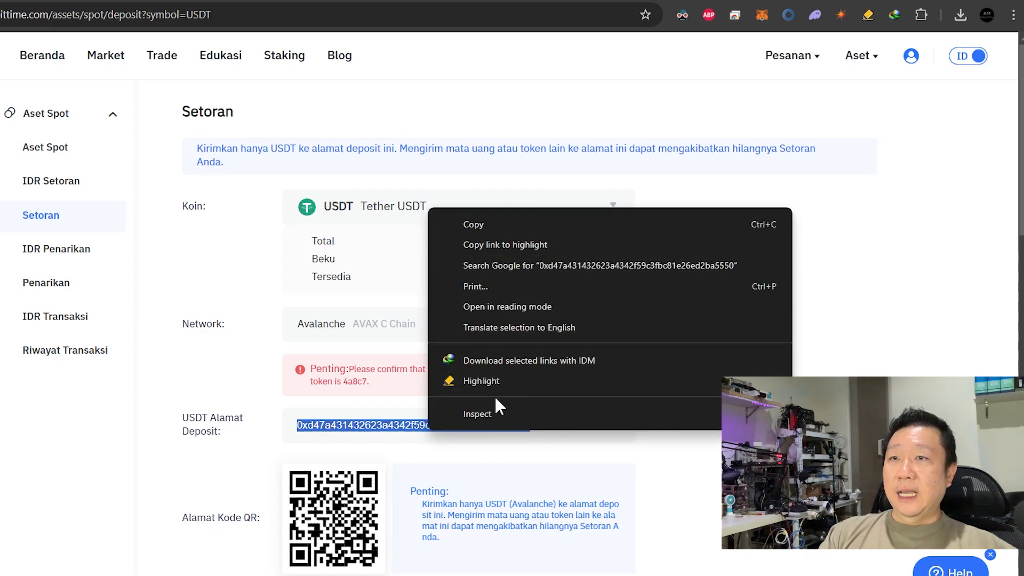
{"action": "left_click", "coordinate": [338, 429]}
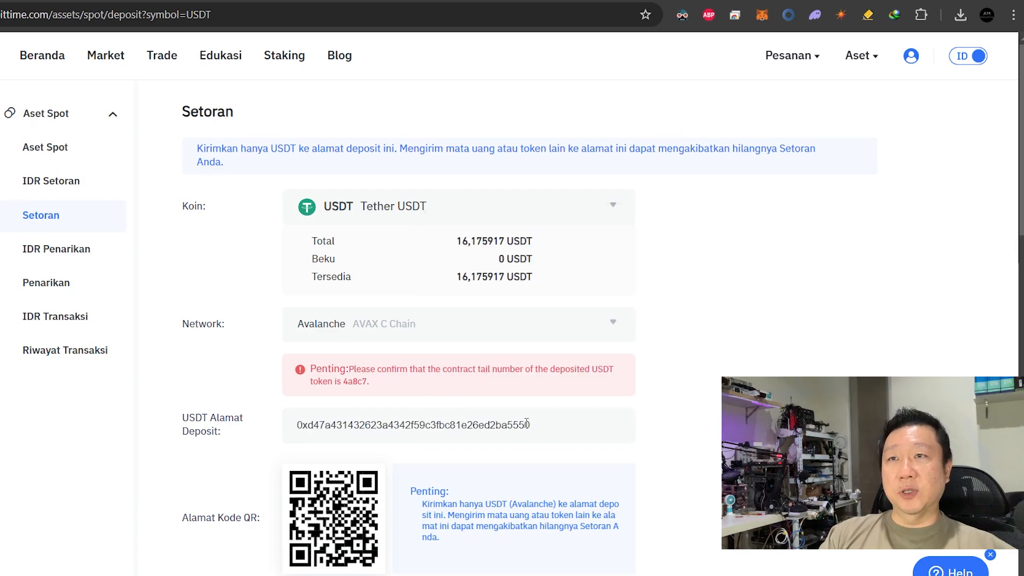
{"action": "scroll", "coordinate": [526, 423], "scroll_direction": "down", "scroll_amount": 1}
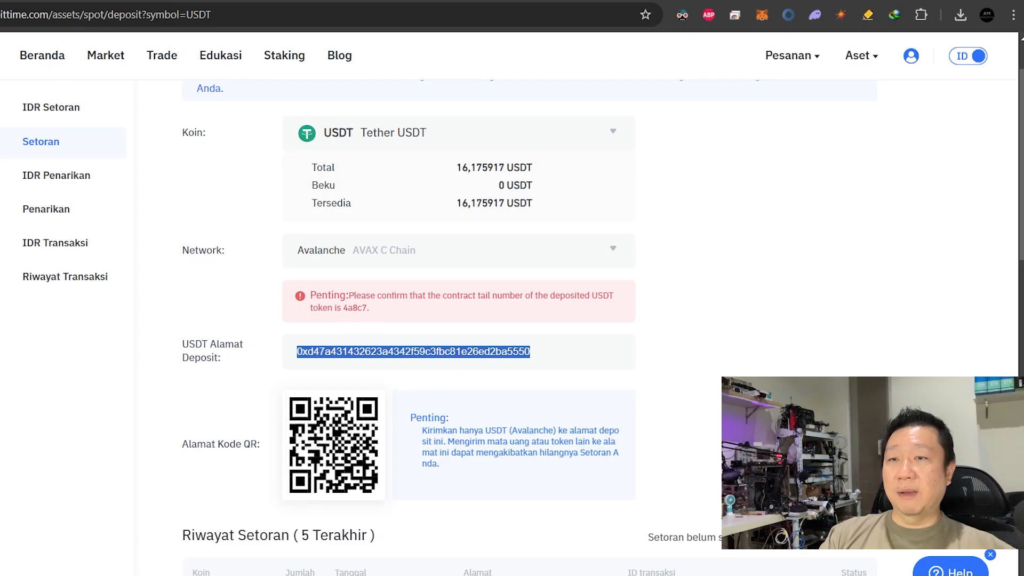
{"action": "left_click", "coordinate": [521, 574]}
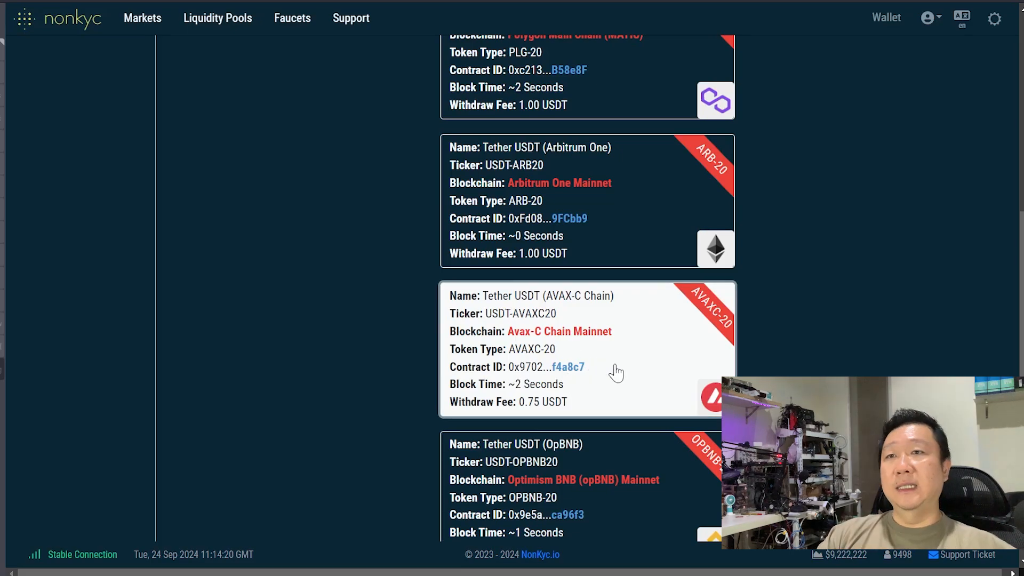
Choose the AVAX-C chain for the USDT withdrawal in NonKYC.
{"action": "left_click", "coordinate": [569, 345]}
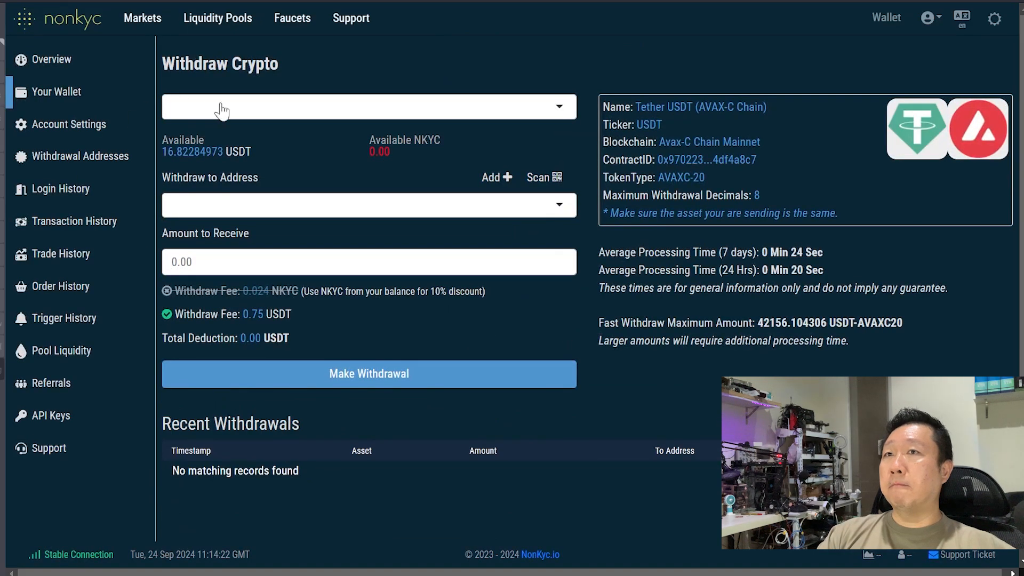
{"action": "left_click", "coordinate": [254, 218]}
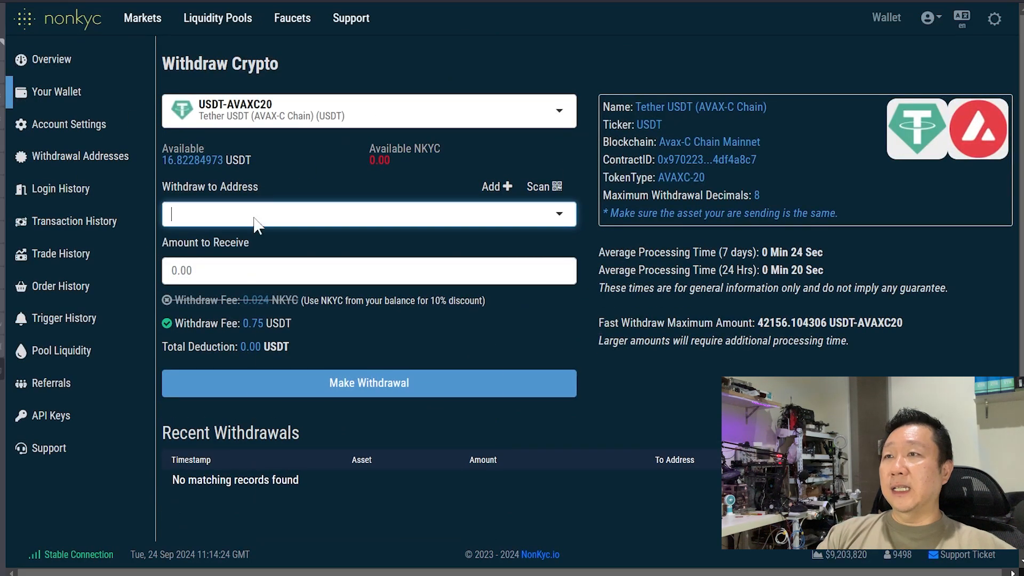
{"action": "right_click", "coordinate": [254, 218]}
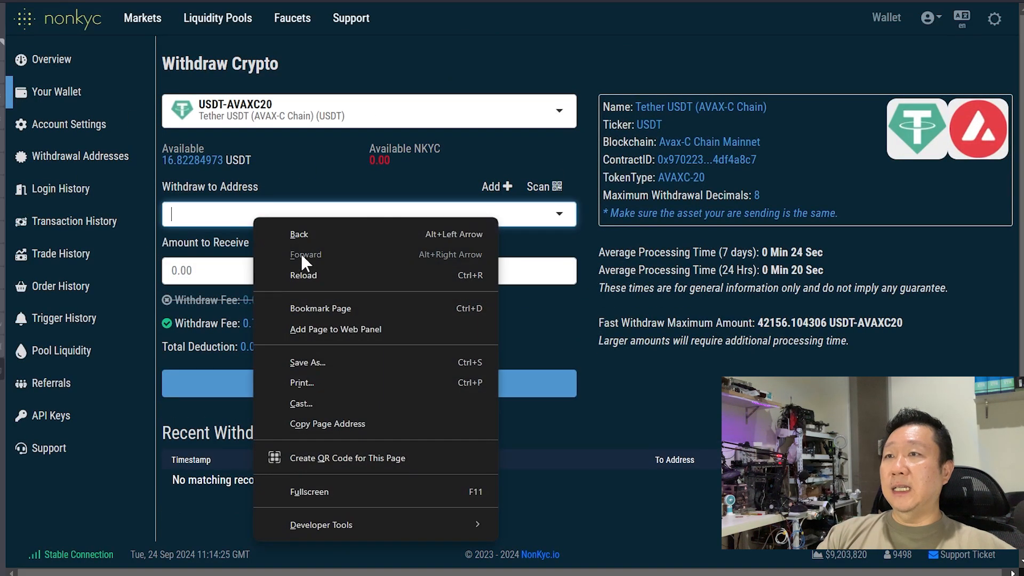
{"action": "left_click", "coordinate": [219, 213]}
{"action": "right_click", "coordinate": [213, 210]}
{"action": "left_click", "coordinate": [202, 213]}
{"action": "right_click", "coordinate": [198, 211]}
{"action": "left_click", "coordinate": [181, 213]}
Save the pasted Bittime address as 'Bit' and fill in the full 16.07284973 USDT amount.
{"action": "left_click", "coordinate": [204, 241]}
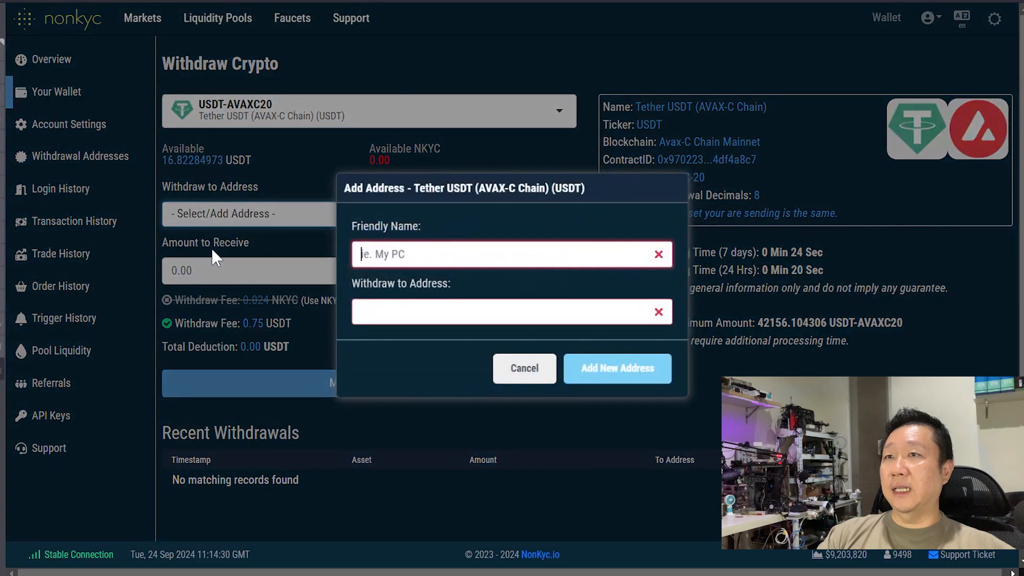
{"action": "type", "text": "Bittime"}
{"action": "left_click", "coordinate": [419, 312]}
{"action": "left_click", "coordinate": [624, 377]}
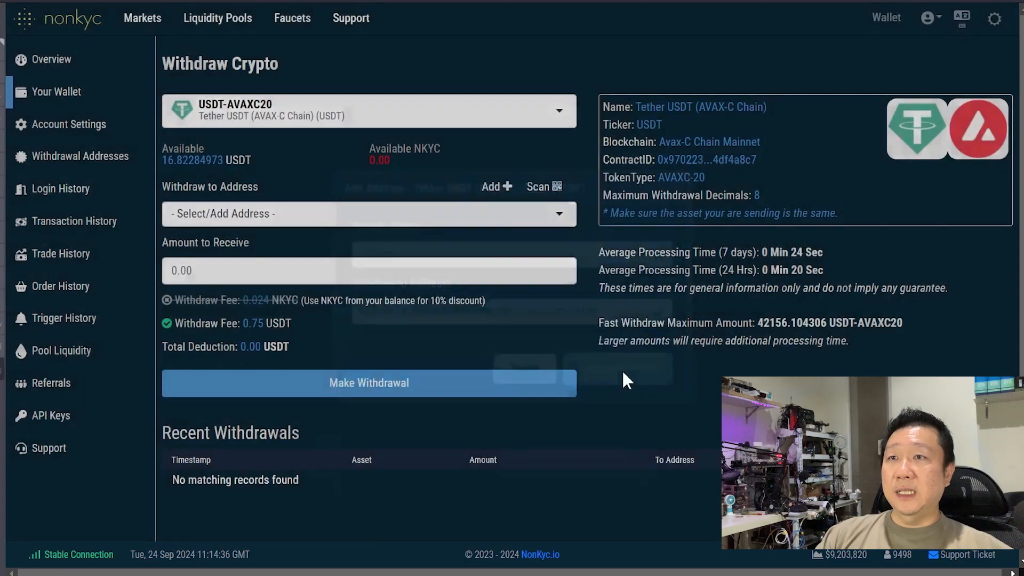
{"action": "left_click", "coordinate": [647, 371]}
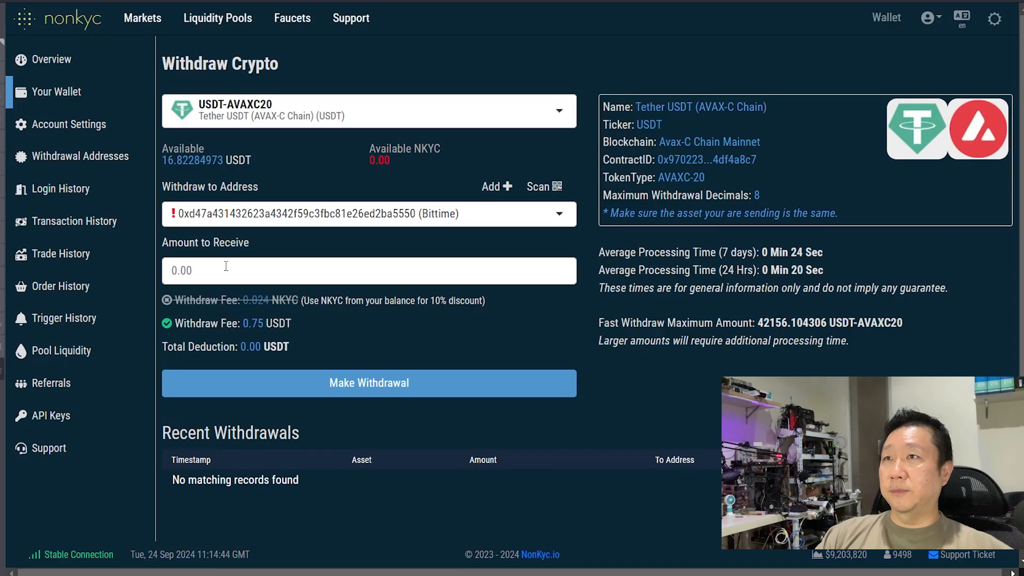
{"action": "left_click", "coordinate": [193, 160]}
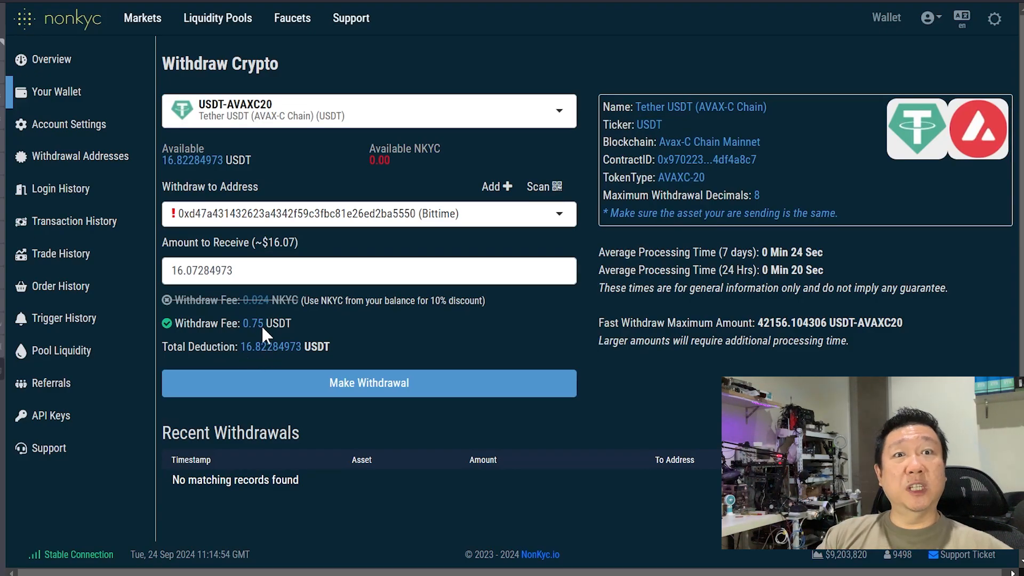
Submit the USDT withdrawal, requesting the email PIN and entering the authenticator code.
{"action": "left_click", "coordinate": [377, 391]}
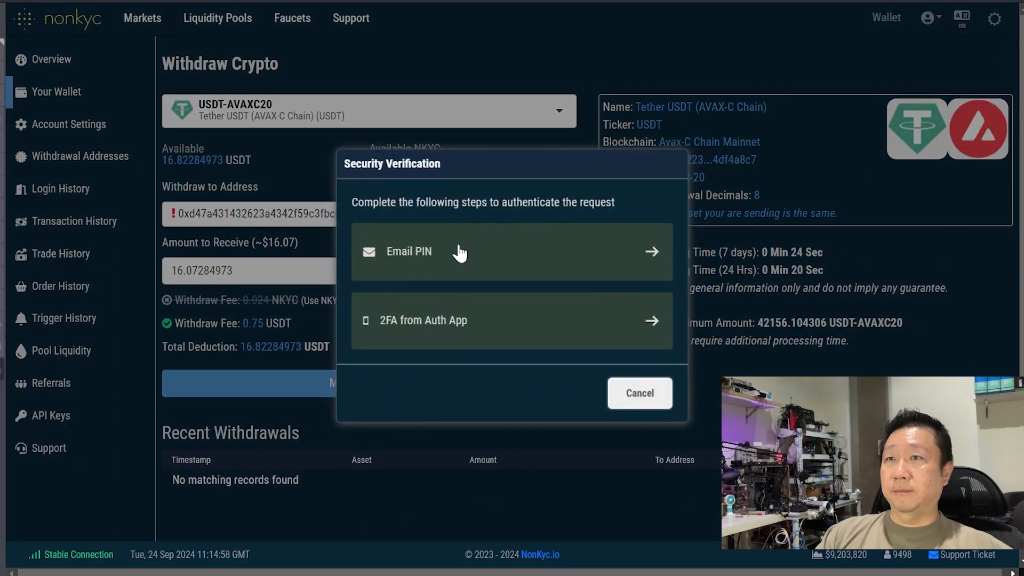
{"action": "left_click", "coordinate": [563, 251]}
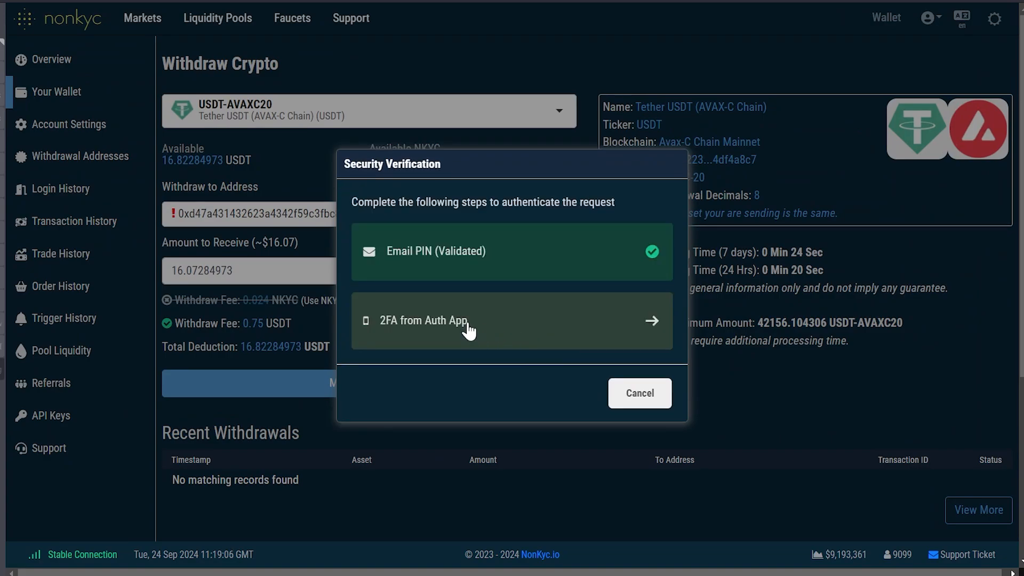
{"action": "left_click", "coordinate": [468, 323]}
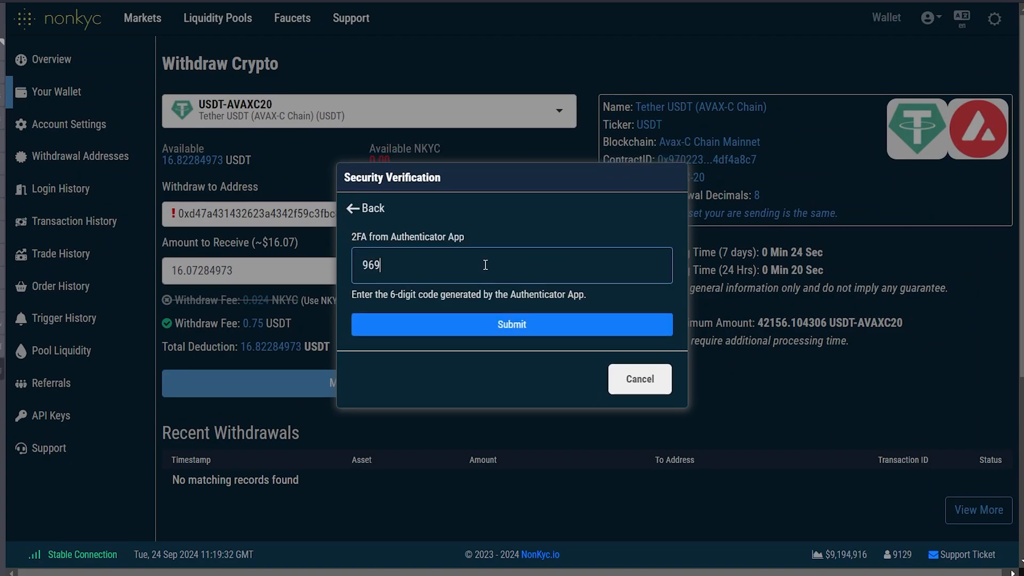
{"action": "key", "text": "BackSpace"}
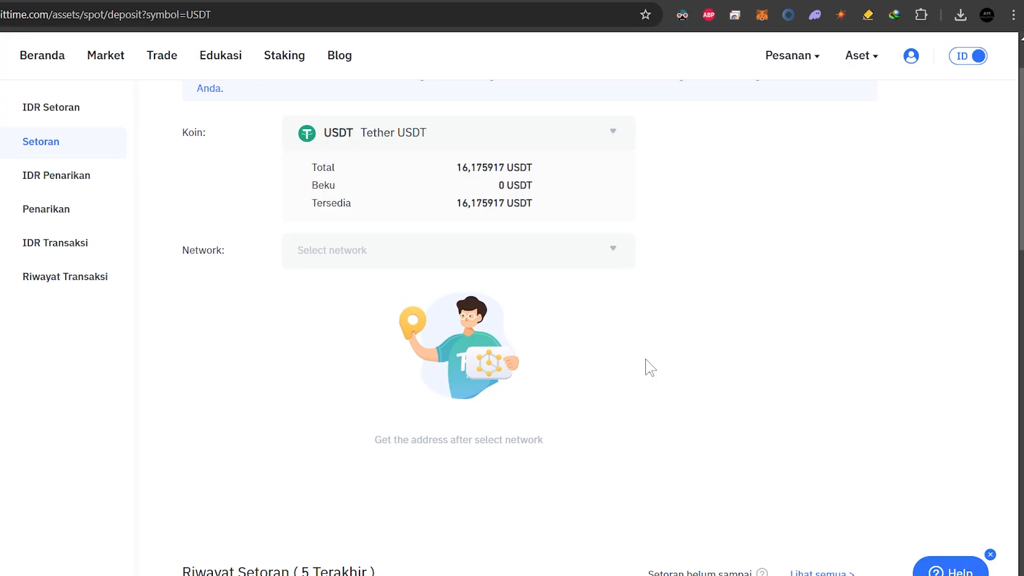
Highlight the 16,072849 USDT-AVALANCHE row in the Riwayat Setoran table to check its status.
{"action": "scroll", "coordinate": [618, 341], "scroll_direction": "up", "scroll_amount": 1}
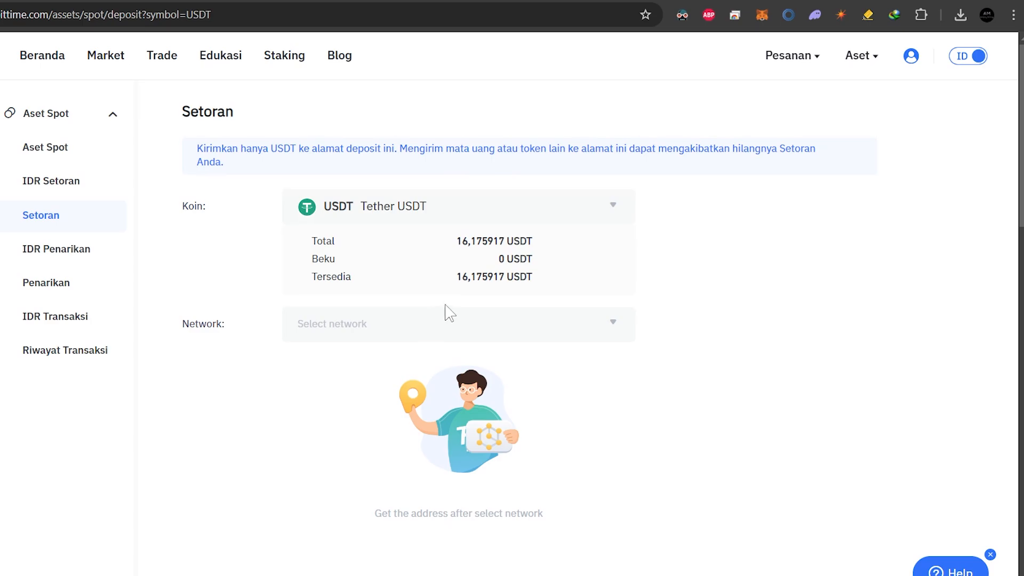
{"action": "scroll", "coordinate": [447, 312], "scroll_direction": "down", "scroll_amount": 5}
{"action": "left_click_drag", "start_coordinate": [192, 428], "coordinate": [872, 442]}
{"action": "left_click", "coordinate": [877, 443]}
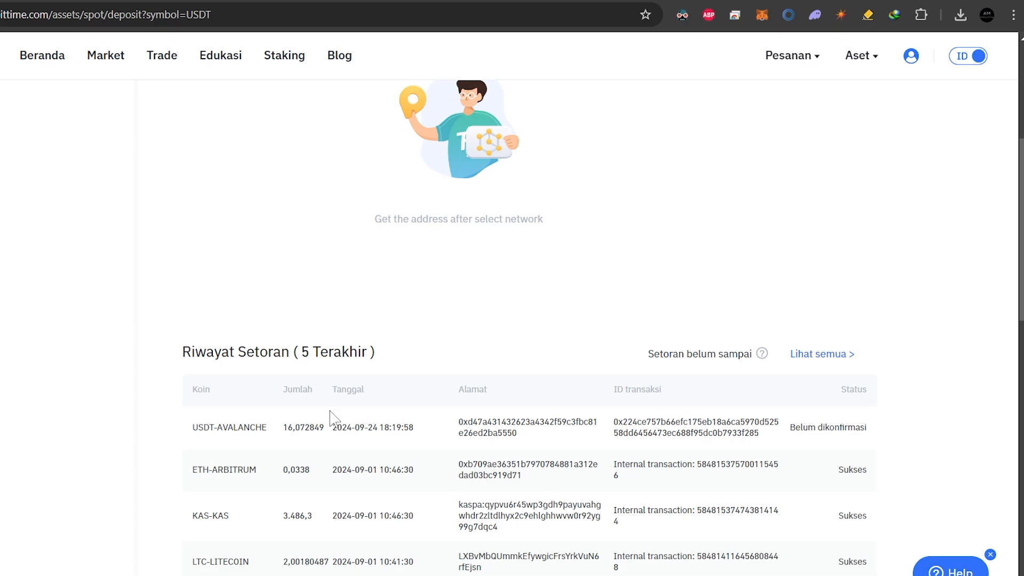
{"action": "left_click_drag", "start_coordinate": [171, 429], "coordinate": [891, 439]}
{"action": "left_click", "coordinate": [893, 440]}
{"action": "scroll", "coordinate": [631, 412], "scroll_direction": "up", "scroll_amount": 5}
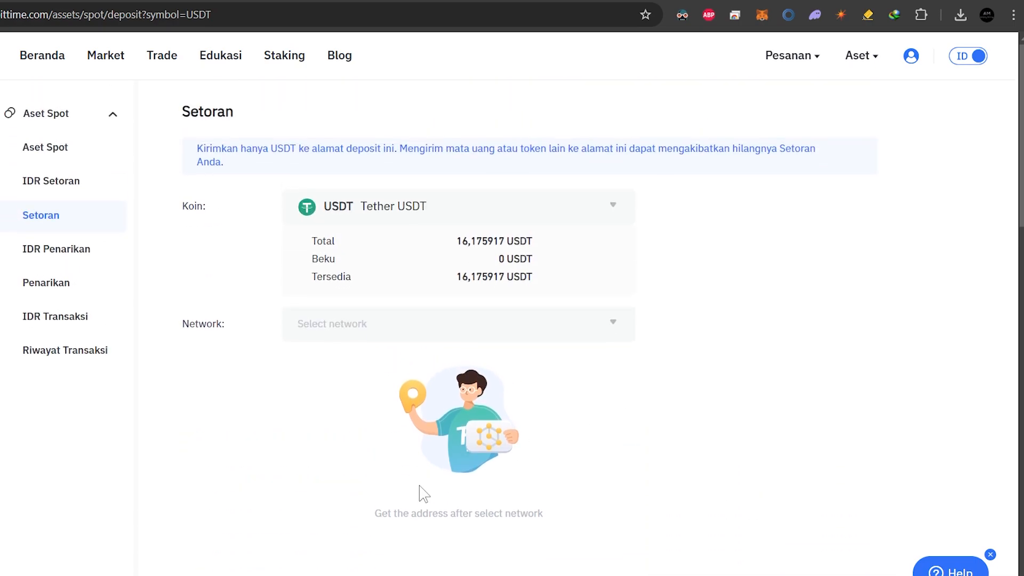
{"action": "scroll", "coordinate": [418, 491], "scroll_direction": "down", "scroll_amount": 5}
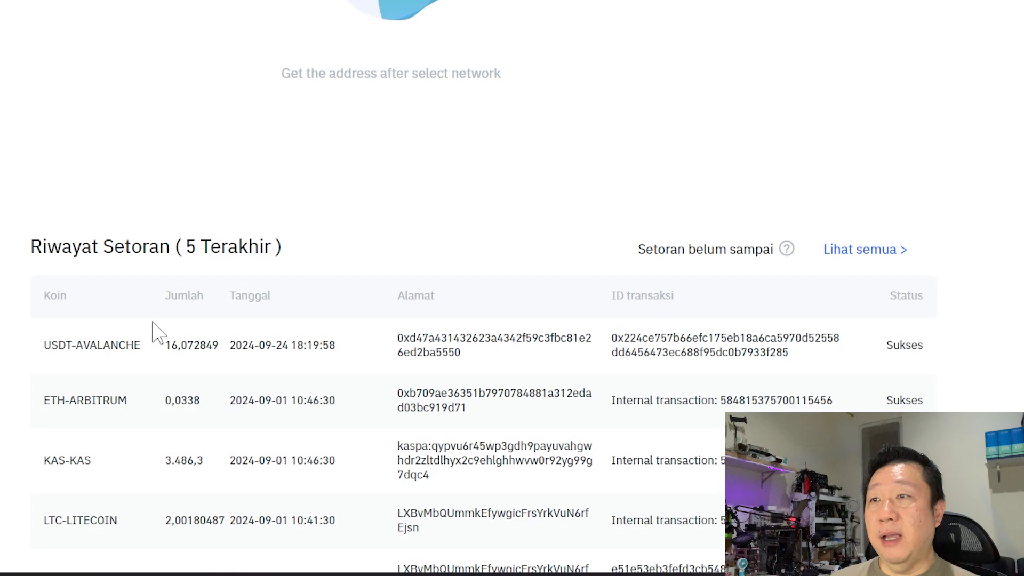